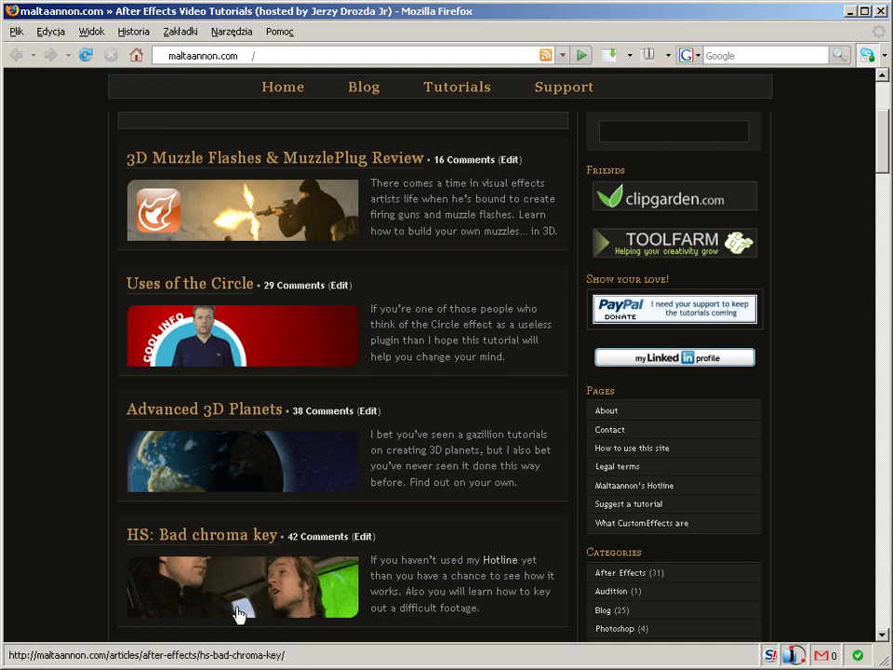
# Step: Switch to Adobe Audition and create a new waveform at 44100 Hz, stereo, 16-bit
pyautogui.scroll(-2, 352, 597)
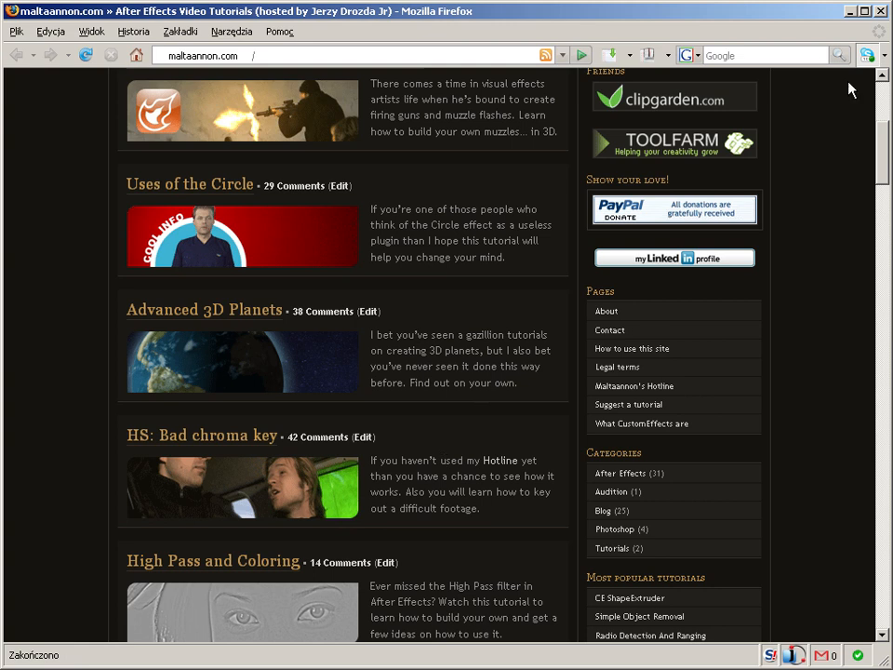
pyautogui.click(853, 12)
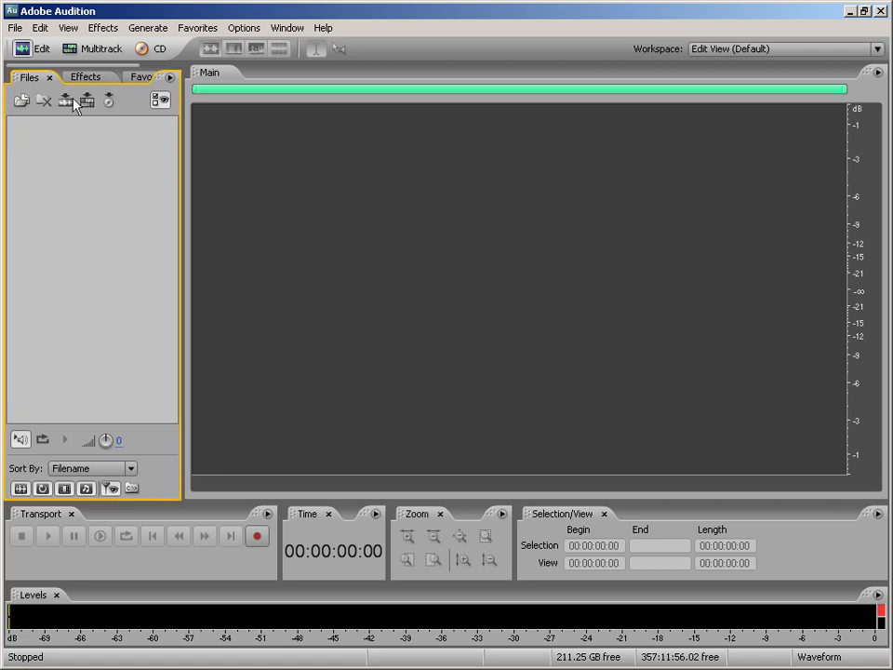
pyautogui.click(15, 28)
pyautogui.click(46, 44)
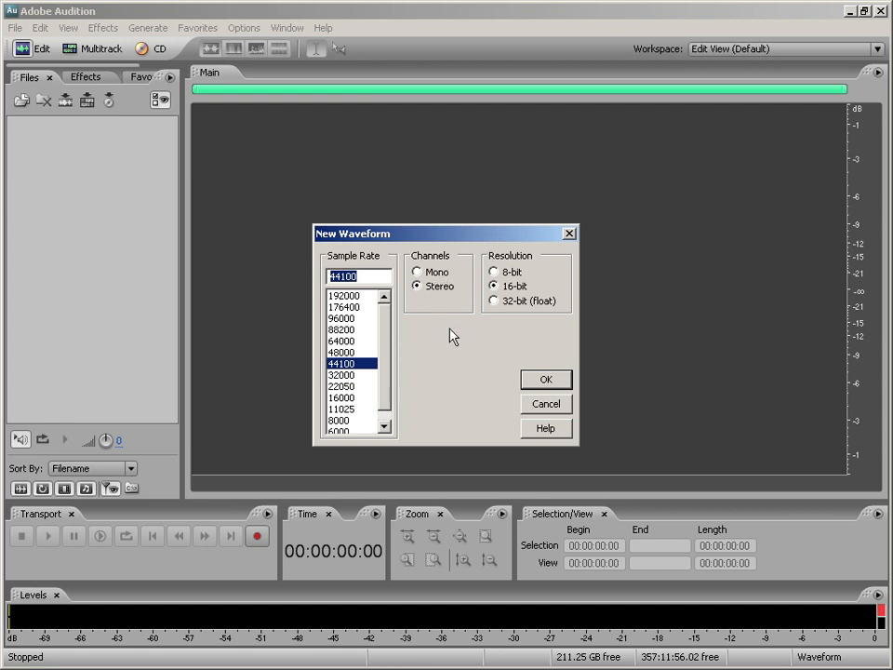
pyautogui.click(549, 381)
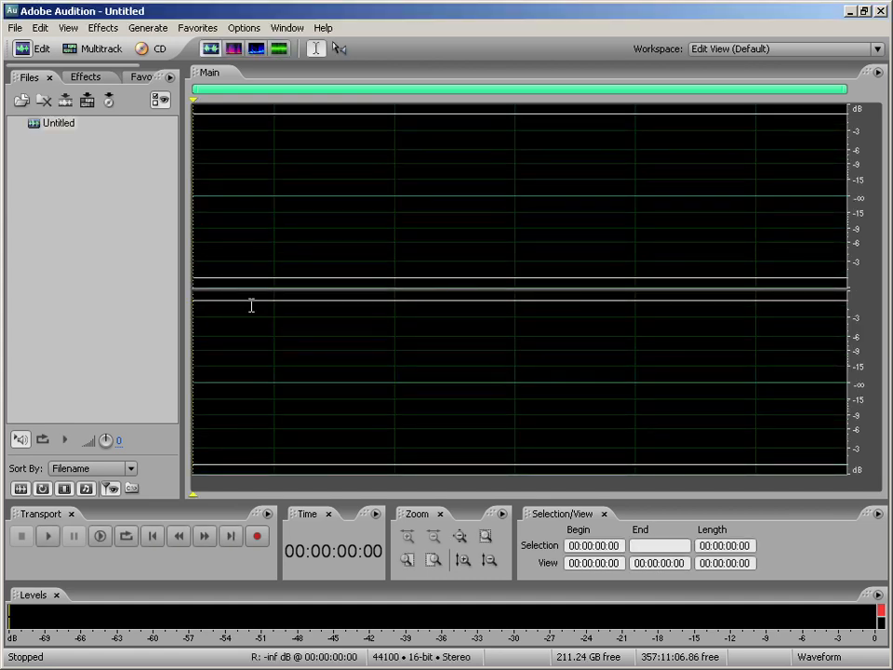
# Step: Generate 10 seconds of brown spatial stereo noise at intensity 30 in the empty waveform and play it briefly
pyautogui.click(114, 35)
pyautogui.moveTo(144, 37)
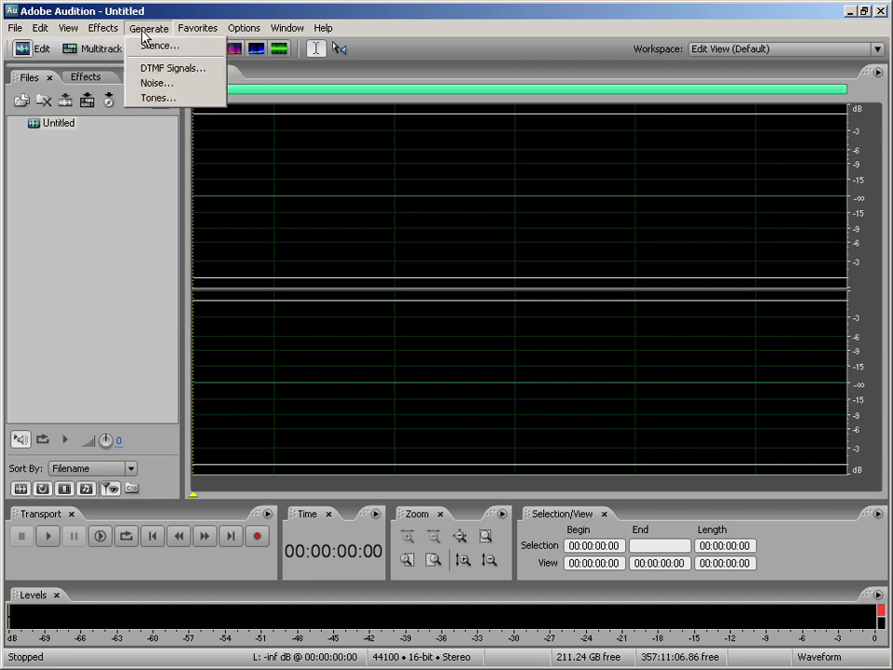
pyautogui.click(160, 83)
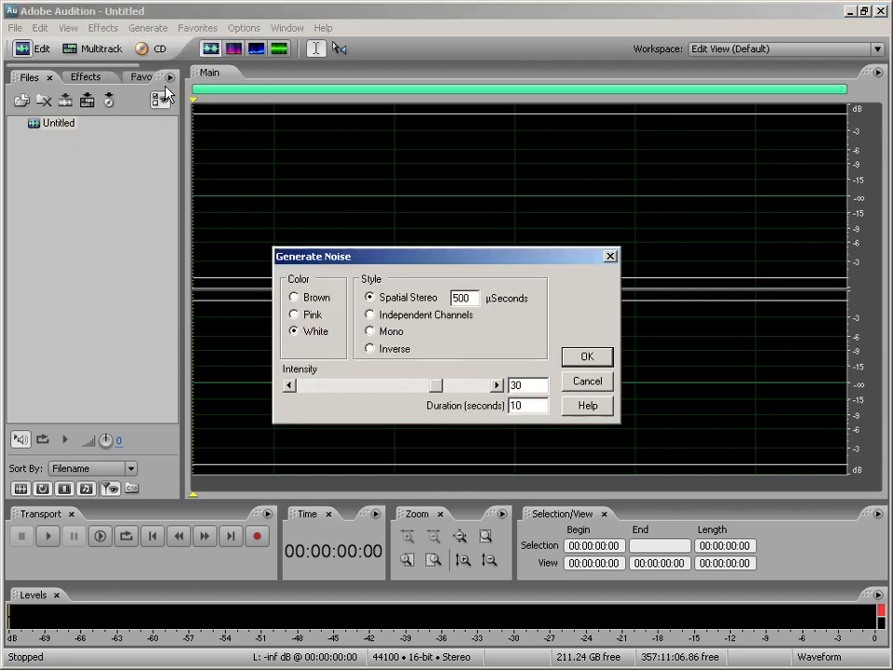
pyautogui.click(306, 297)
pyautogui.click(309, 317)
pyautogui.click(315, 333)
pyautogui.click(314, 316)
pyautogui.click(584, 361)
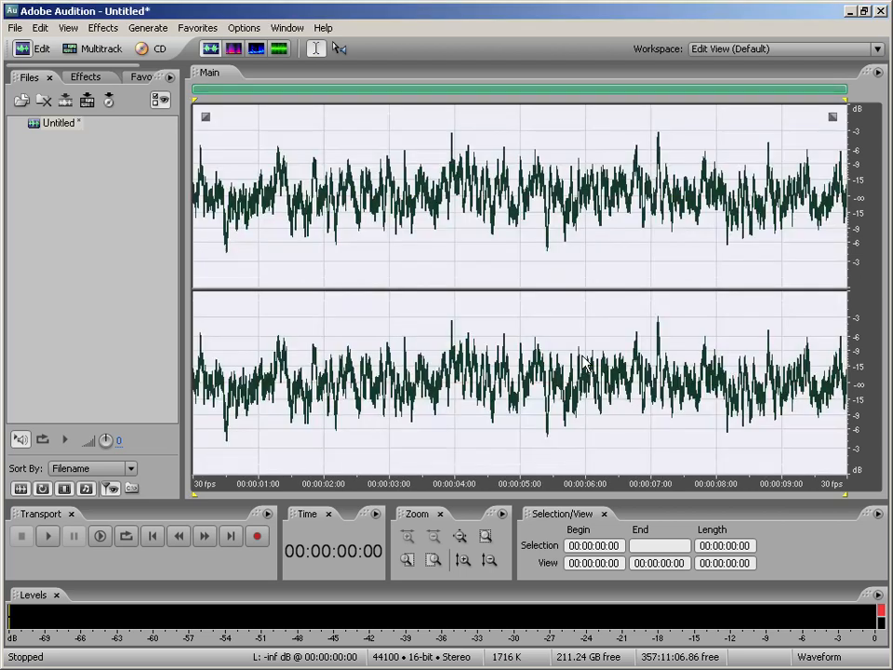
pyautogui.press('space')
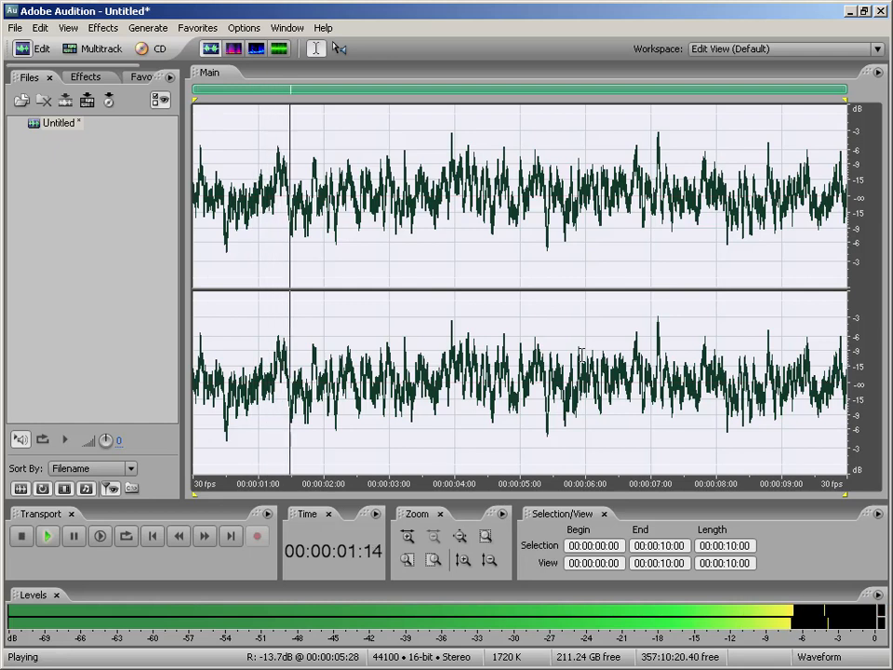
pyautogui.press('space')
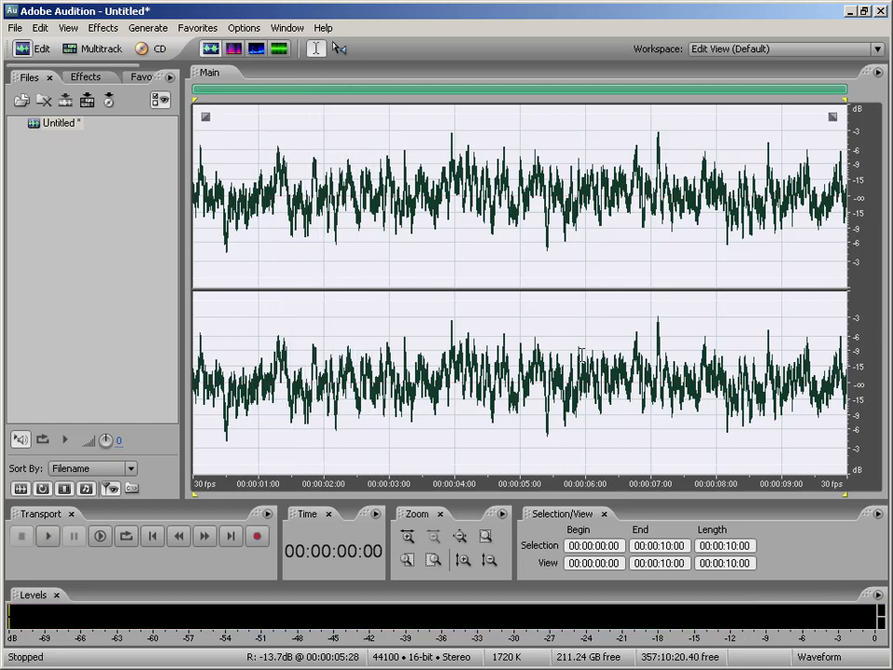
# Step: Delete the brown noise from about the 3-second mark to the end
pyautogui.click(422, 243)
pyautogui.moveTo(395, 251); pyautogui.dragTo(841, 232)
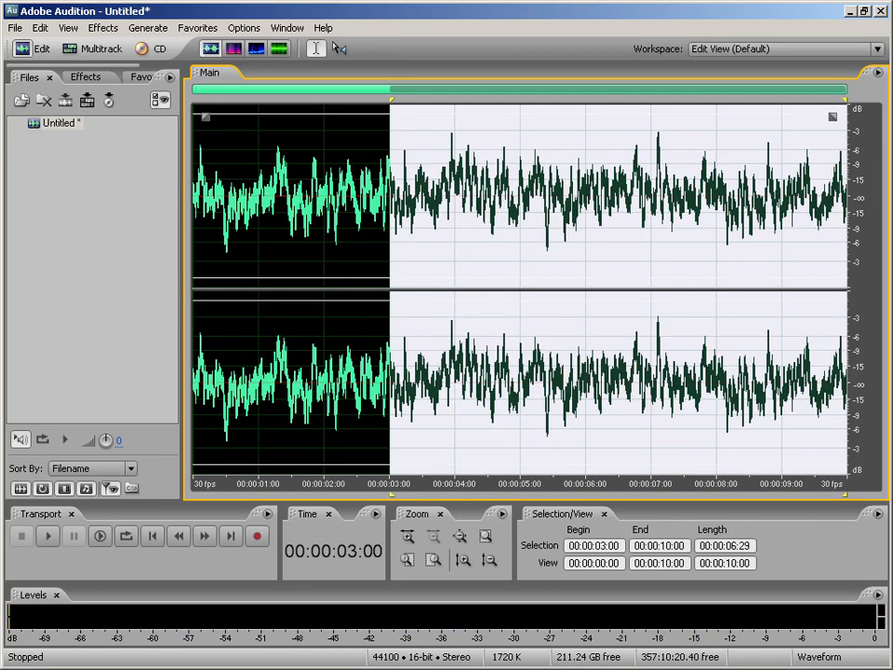
pyautogui.press('Delete')
# Step: Generate 5 seconds of pink noise at intensity 30 after the brown noise
pyautogui.click(148, 28)
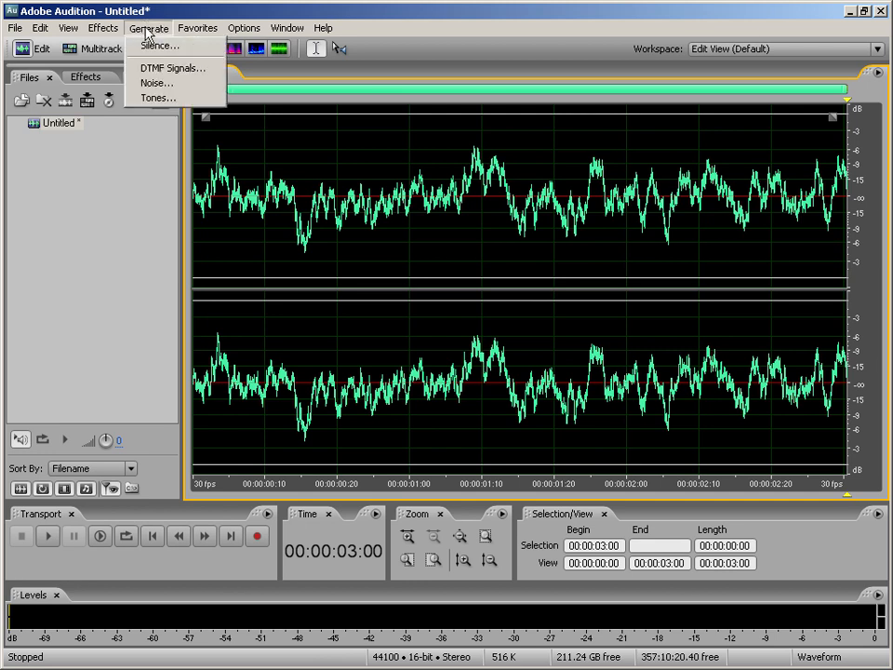
pyautogui.click(160, 82)
pyautogui.click(295, 315)
pyautogui.doubleClick(534, 405)
pyautogui.write('5')
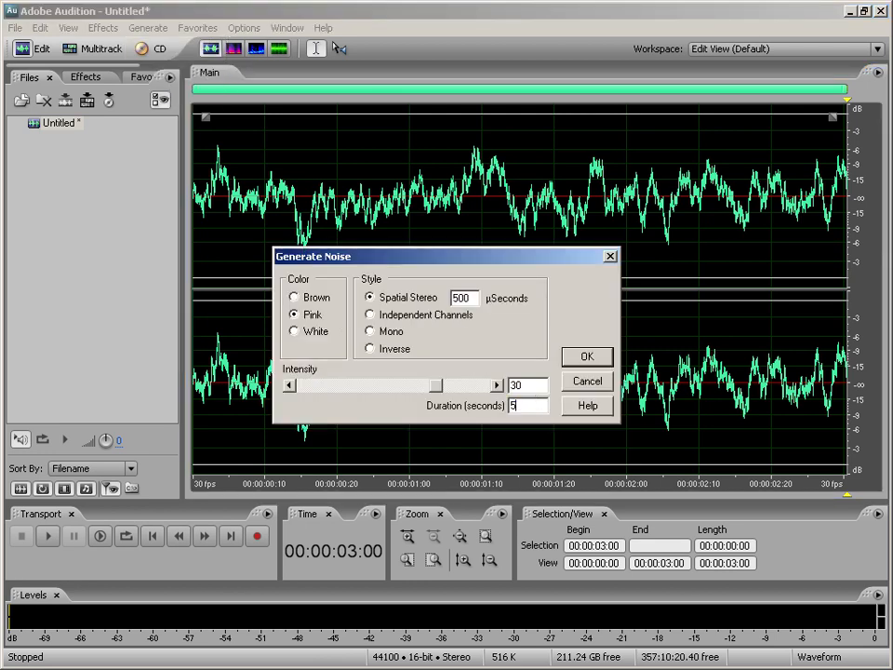
pyautogui.click(590, 358)
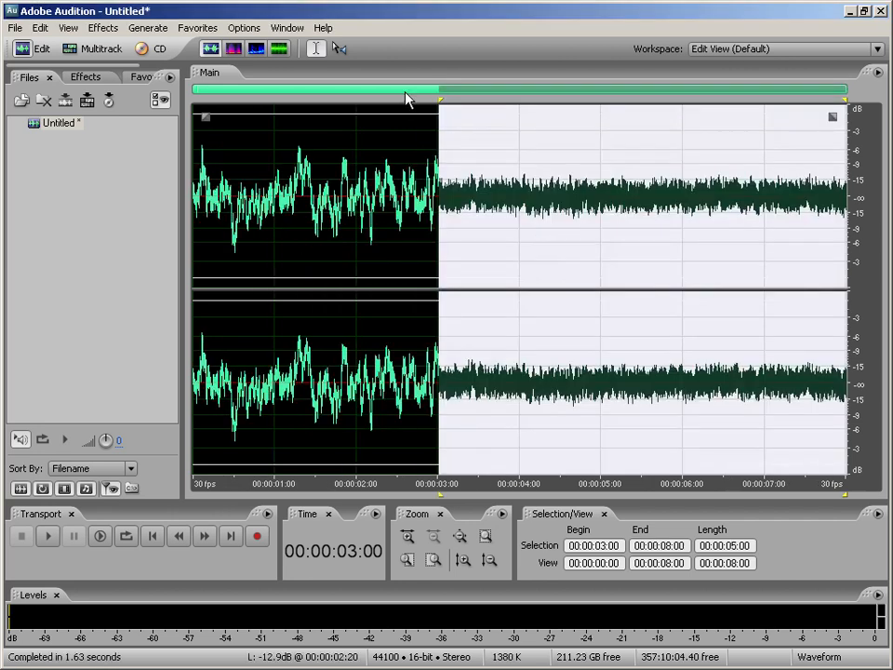
# Step: Delete the pink noise from about 00:00:05:16 to the end
pyautogui.click(645, 251)
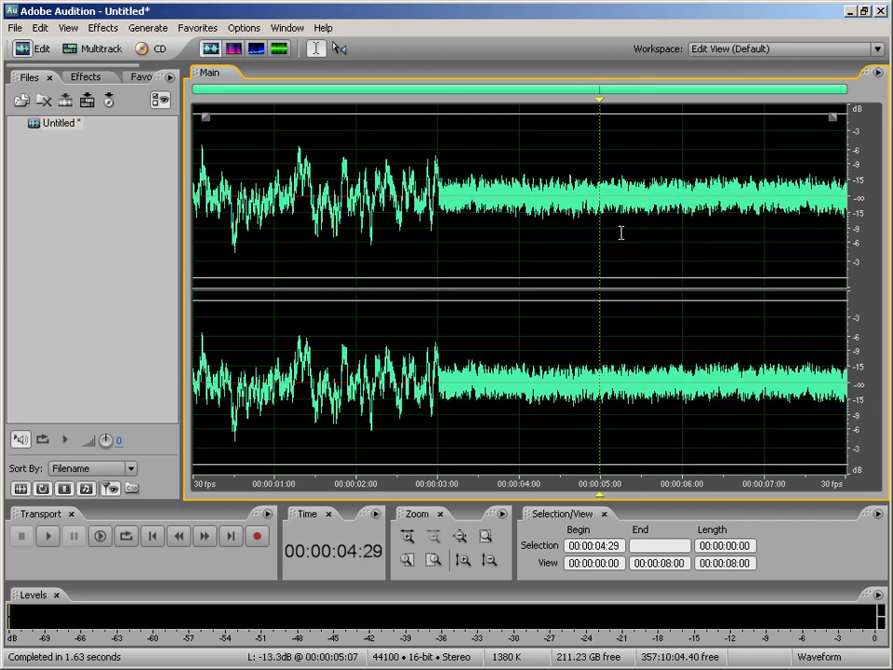
pyautogui.hotkey('shift', 'End')
pyautogui.press('Delete')
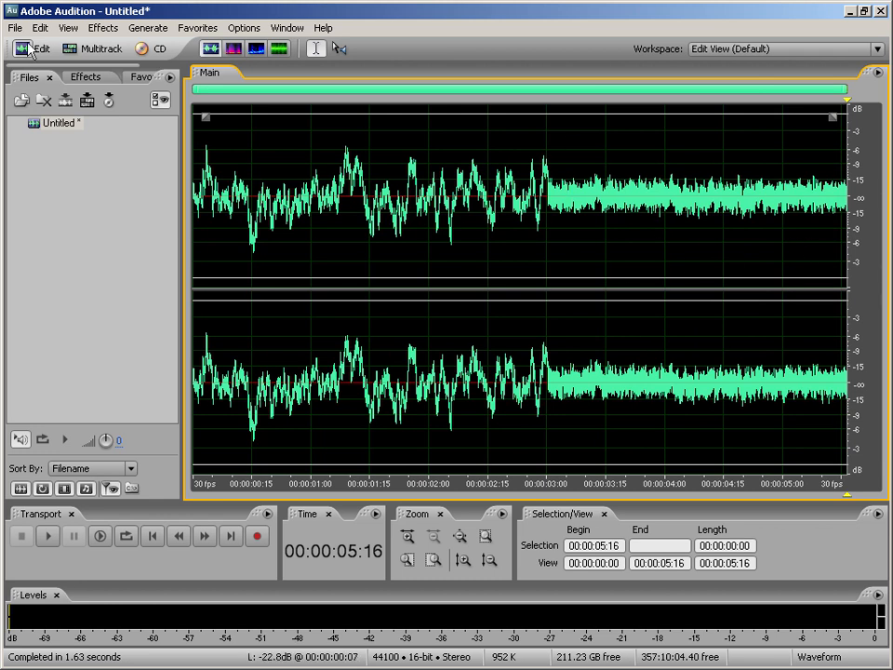
# Step: Generate 5 seconds of white noise at intensity 30 after the pink noise
pyautogui.click(139, 28)
pyautogui.moveTo(103, 27)
pyautogui.moveTo(136, 28)
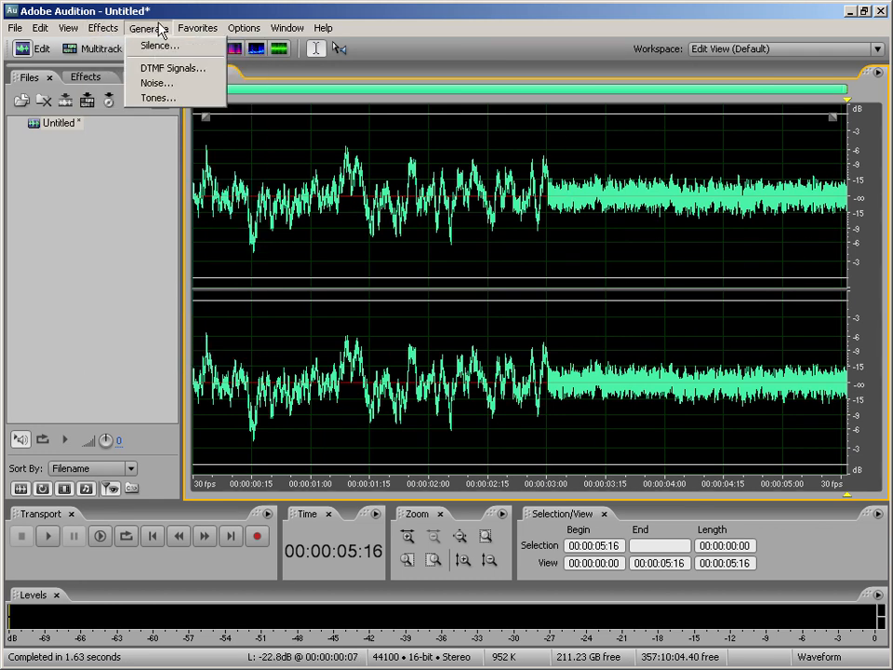
pyautogui.click(168, 82)
pyautogui.click(316, 333)
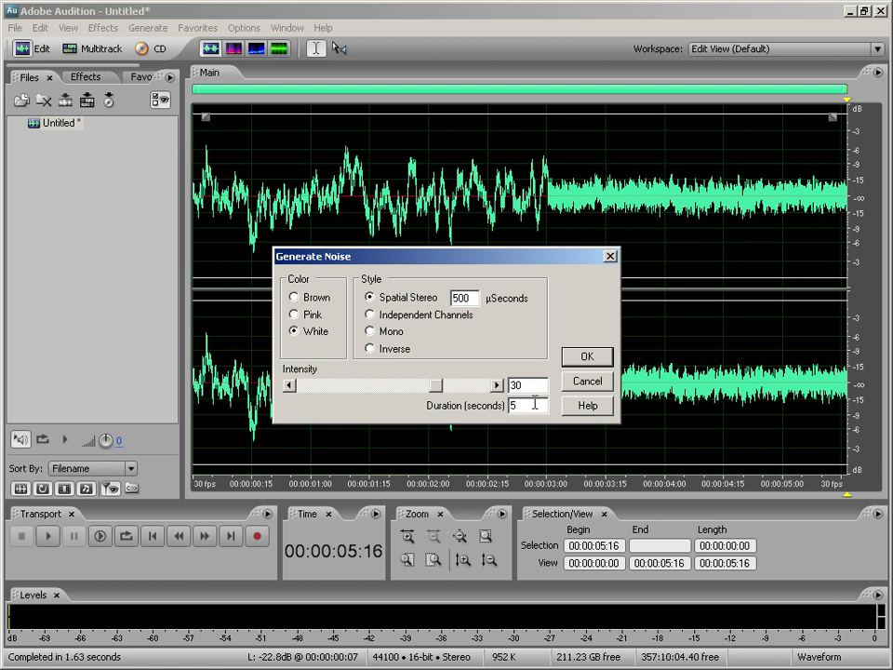
pyautogui.click(587, 357)
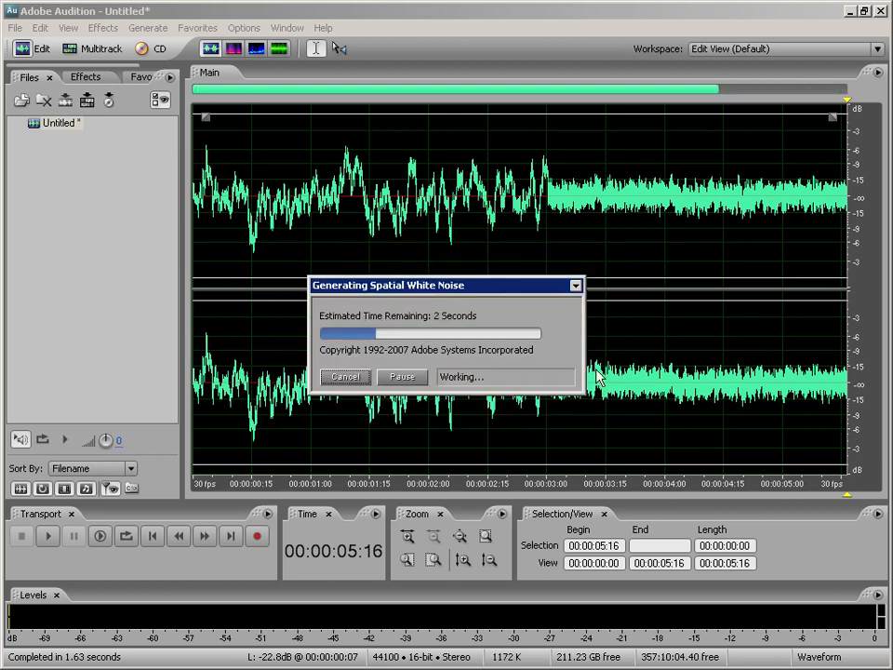
# Step: Delete the white noise after about 00:00:07:08 and play the waveform from the start to compare the noise colors
pyautogui.click(640, 229)
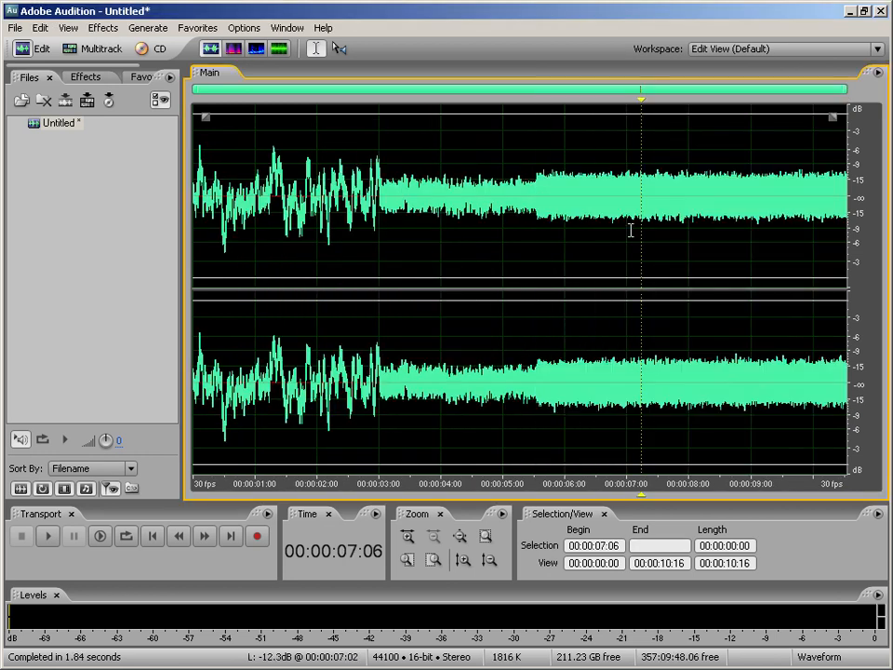
pyautogui.moveTo(645, 229); pyautogui.dragTo(847, 232)
pyautogui.press('Delete')
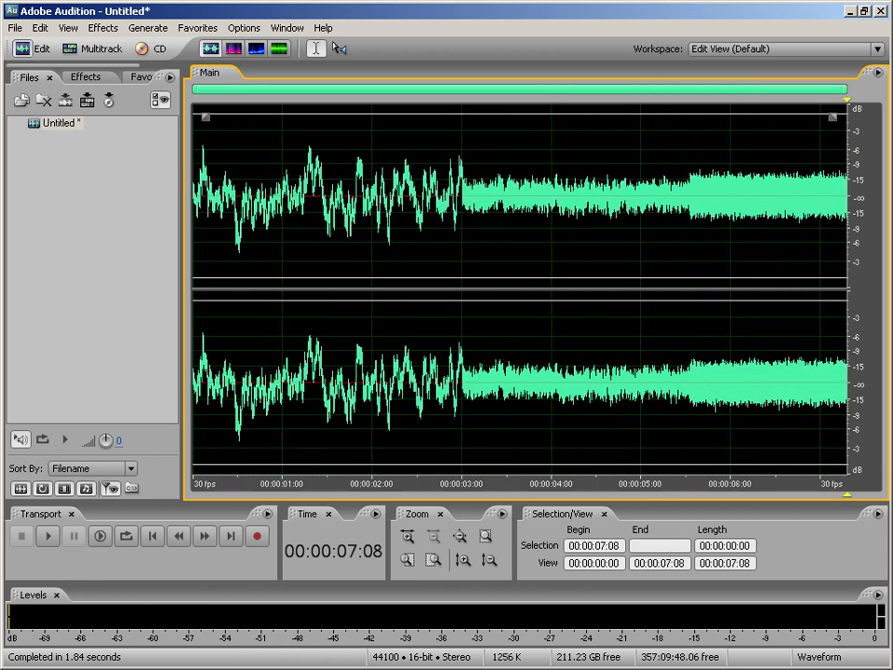
pyautogui.press('Home')
pyautogui.press('space')
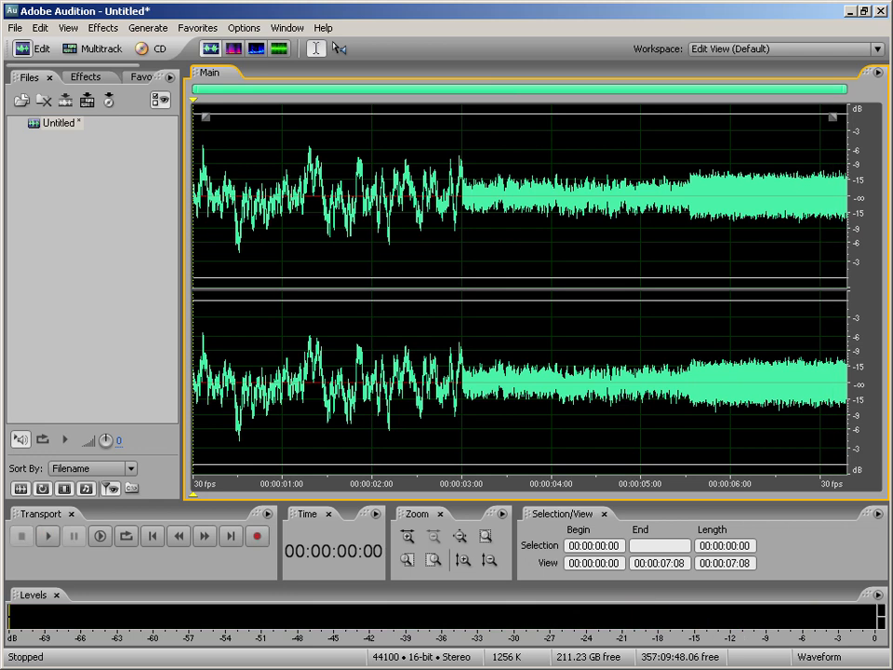
# Step: Select the entire waveform and delete it
pyautogui.click(377, 327)
pyautogui.hotkey('ctrl', 'a')
pyautogui.press('Delete')
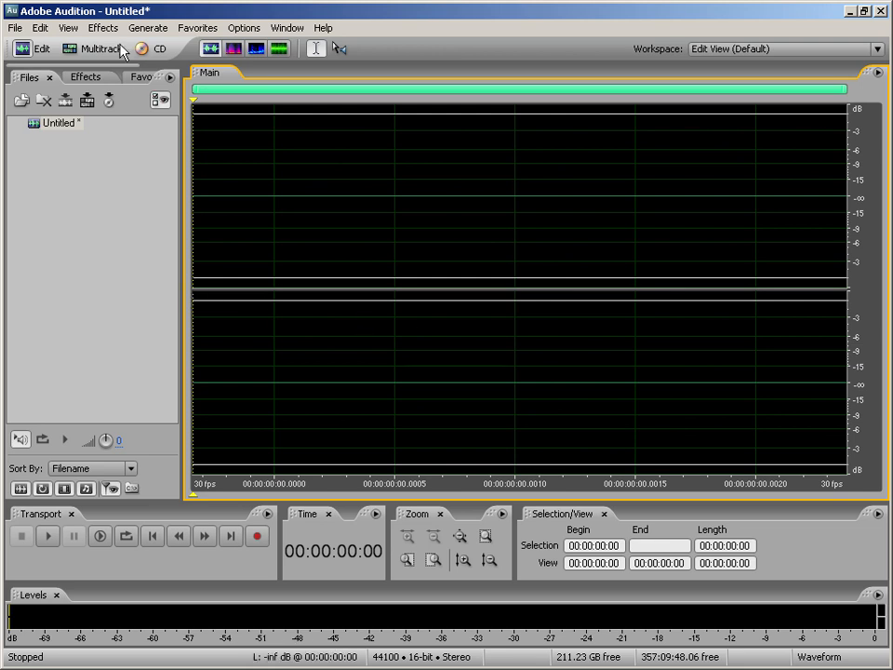
# Step: Generate 10 seconds of brown noise in the emptied waveform and play it
pyautogui.click(147, 27)
pyautogui.click(156, 83)
pyautogui.click(316, 298)
pyautogui.doubleClick(523, 403)
pyautogui.write('10')
pyautogui.click(587, 358)
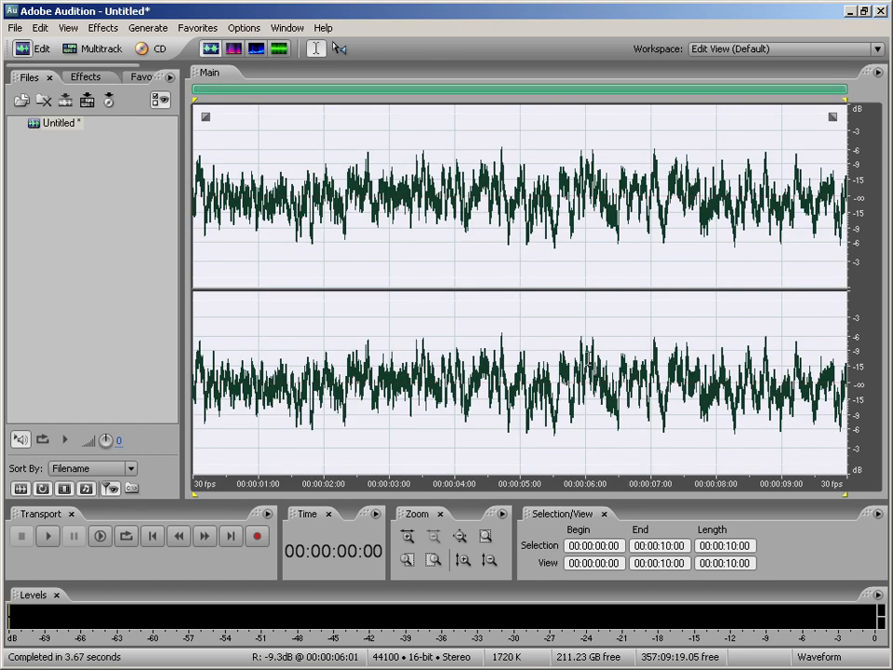
pyautogui.press('space')
pyautogui.press('space')
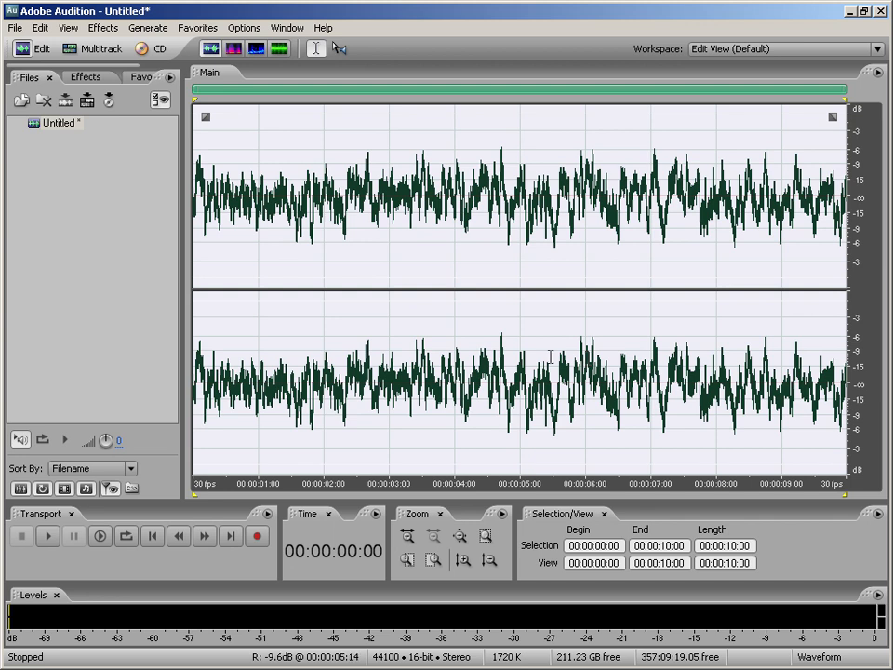
# Step: Open the Doppler Shifter stereo imagery effect for the brown noise and preview the straight-line Ambulance preset
pyautogui.click(148, 29)
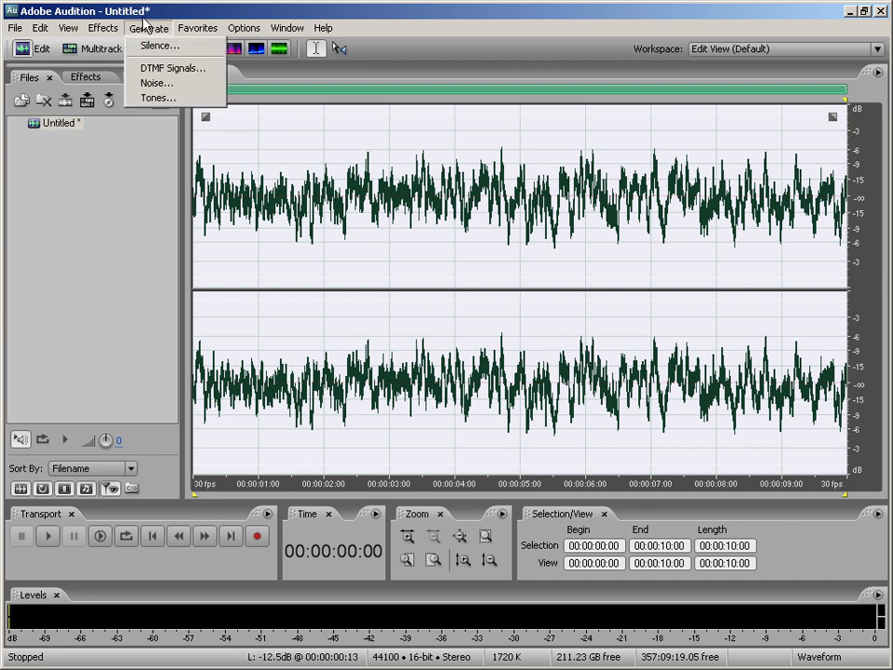
pyautogui.moveTo(112, 29)
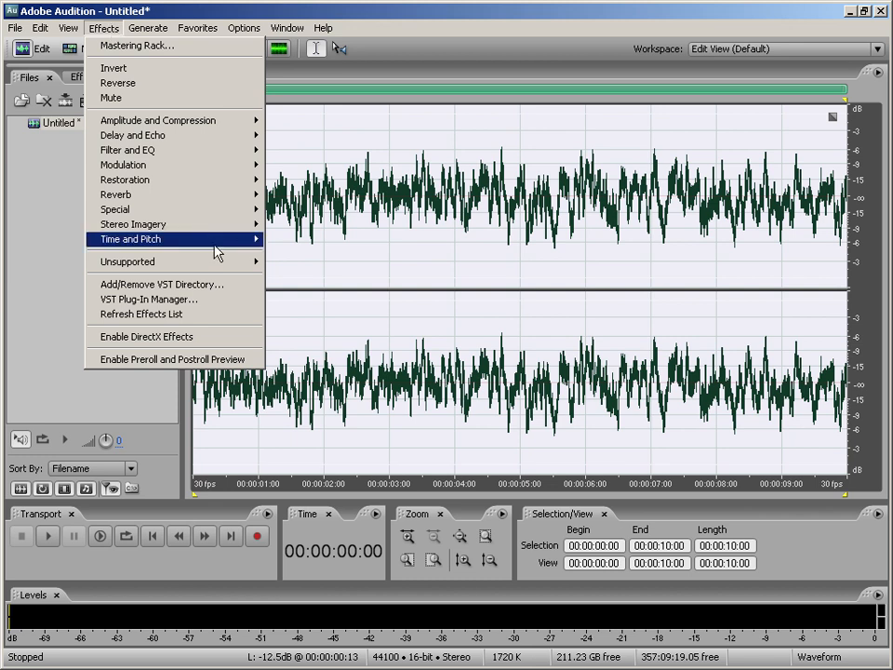
pyautogui.moveTo(220, 230)
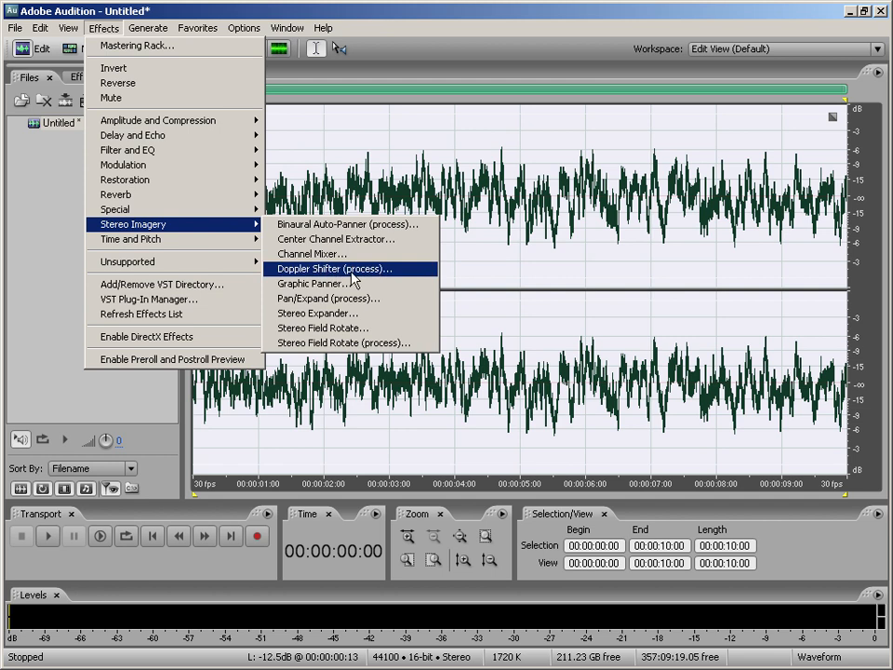
pyautogui.click(332, 269)
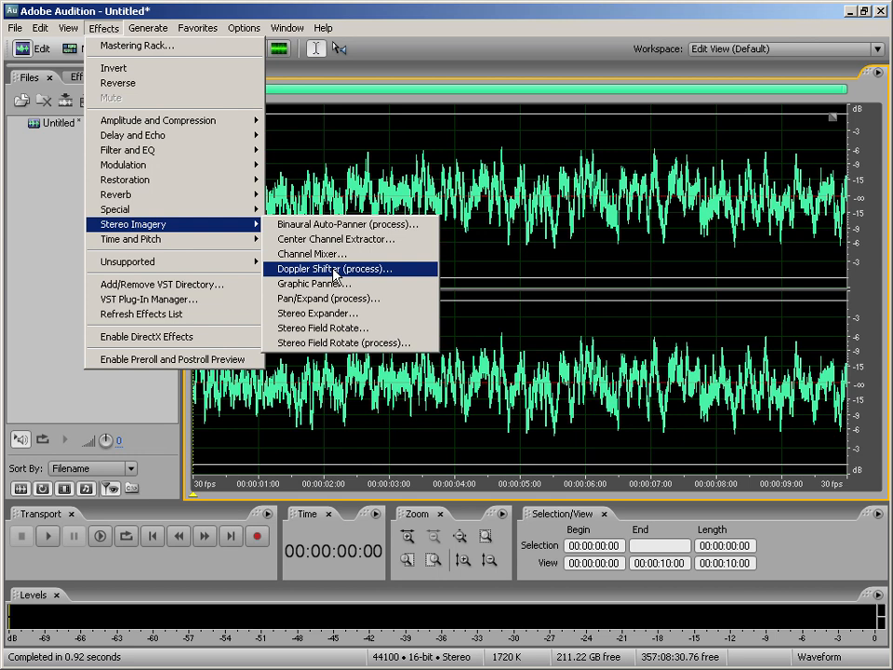
pyautogui.click(333, 270)
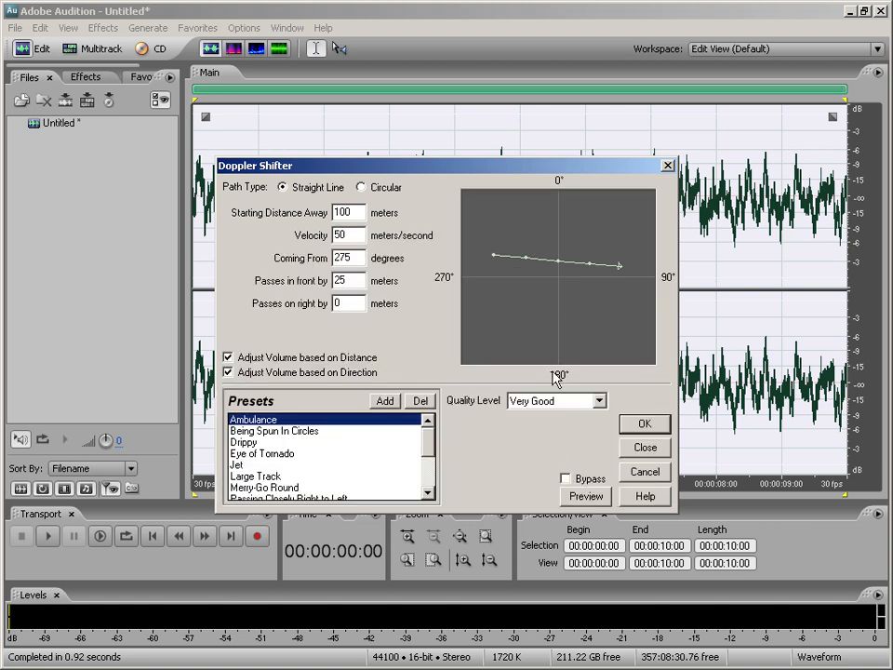
pyautogui.click(586, 496)
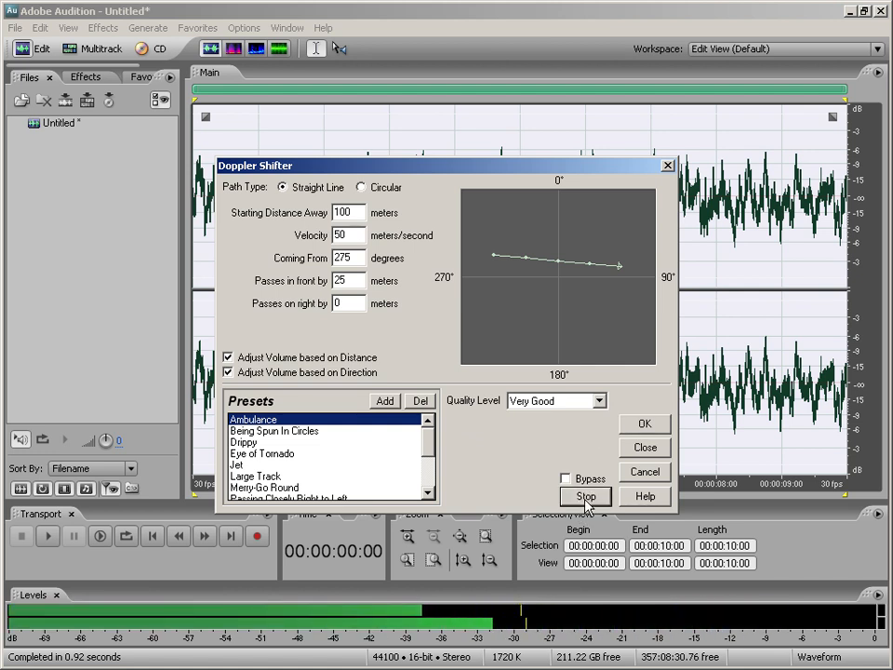
pyautogui.click(587, 498)
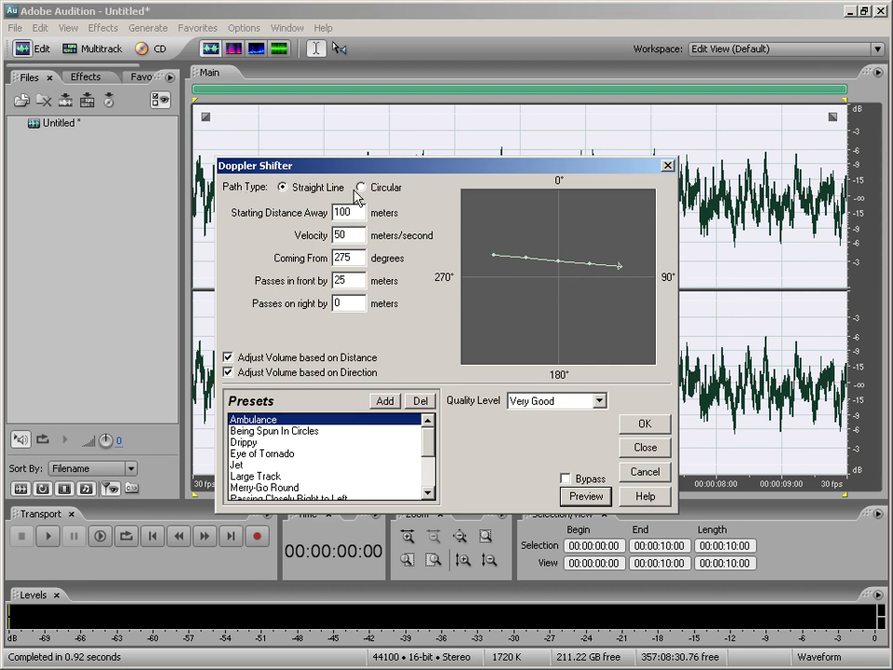
# Step: Set the Doppler path type to Circular, with its center 70 meters in front and a radius of 4 meters
pyautogui.click(383, 190)
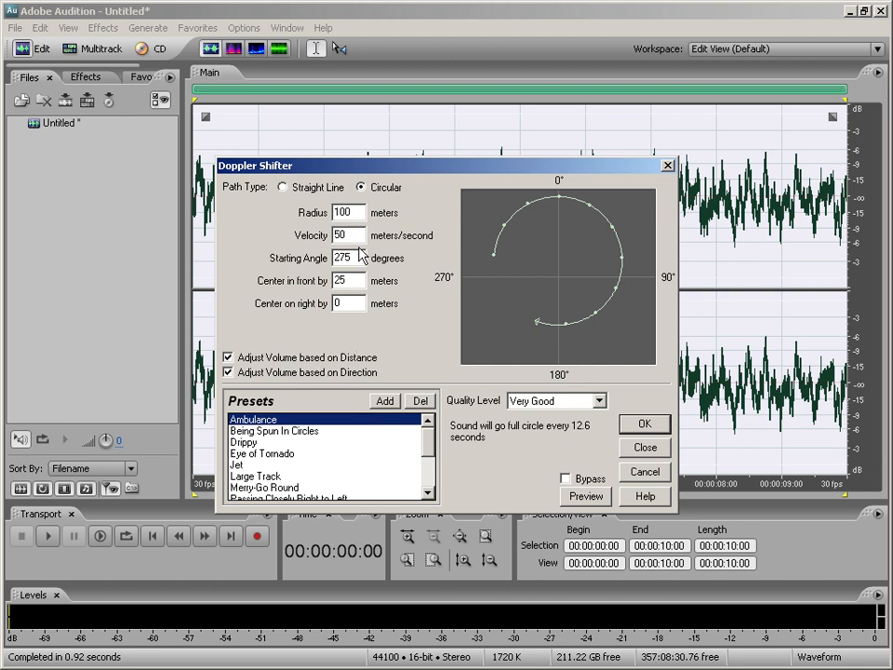
pyautogui.doubleClick(341, 280)
pyautogui.write('70')
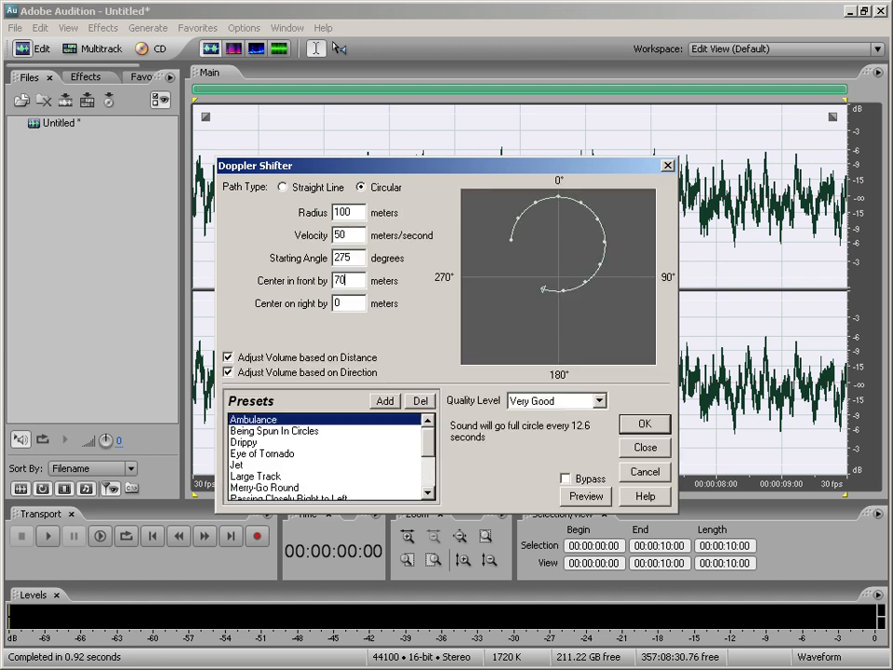
pyautogui.doubleClick(358, 212)
pyautogui.write('3')
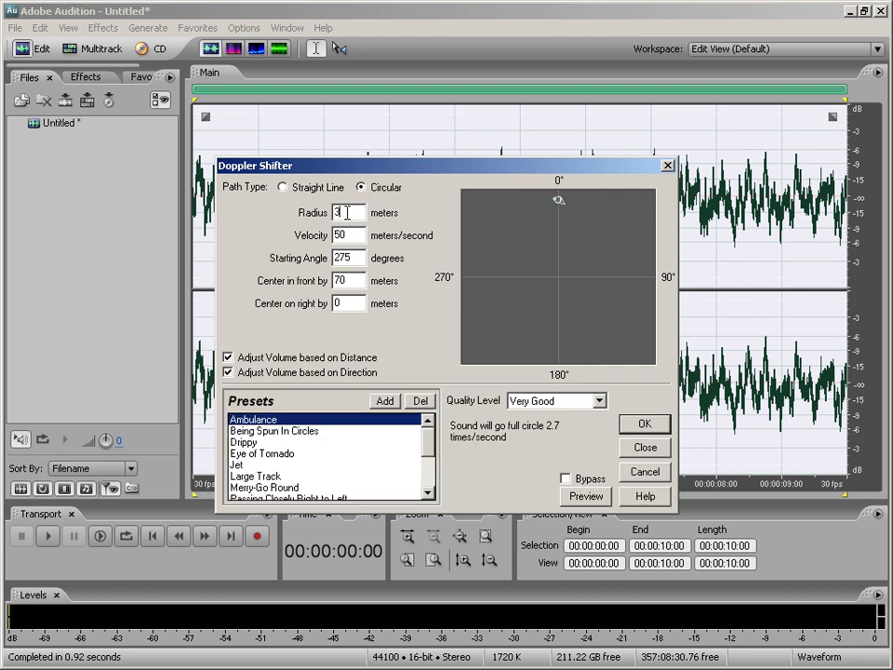
pyautogui.write('4')
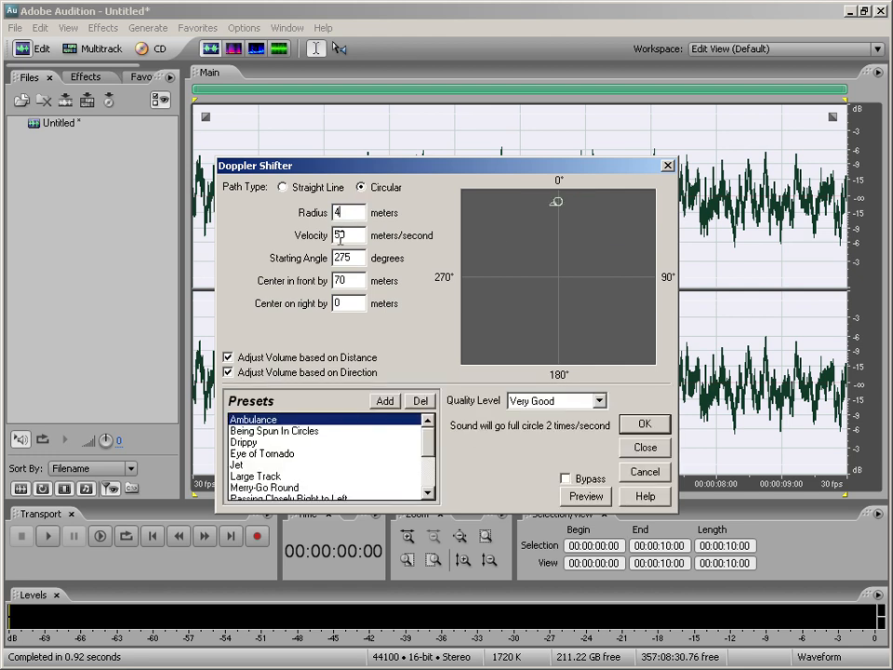
# Step: Preview the circular path, set its center 100 meters in front and its velocity to 500 meters/second, and preview again
pyautogui.click(580, 498)
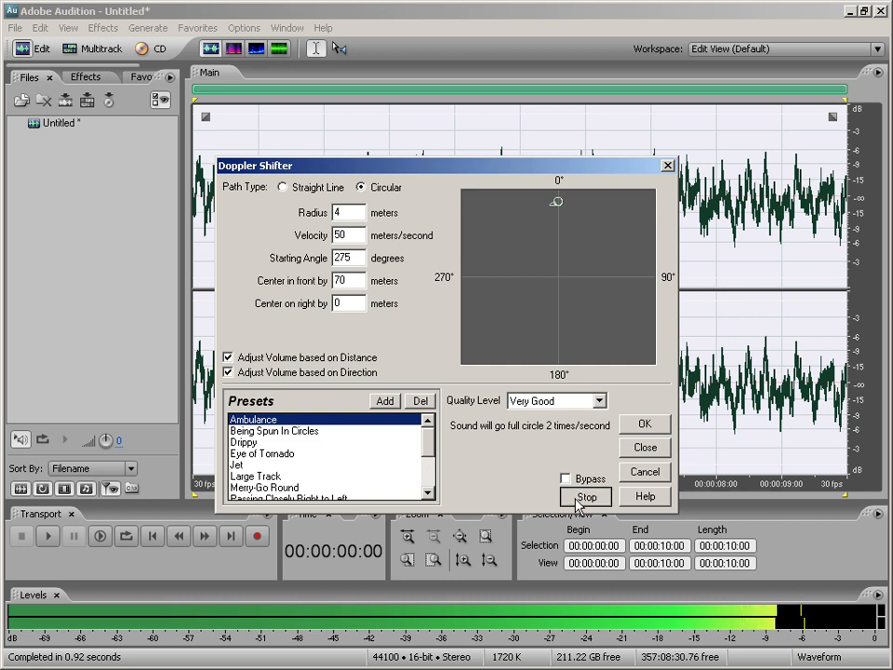
pyautogui.click(580, 498)
pyautogui.doubleClick(364, 280)
pyautogui.write('100')
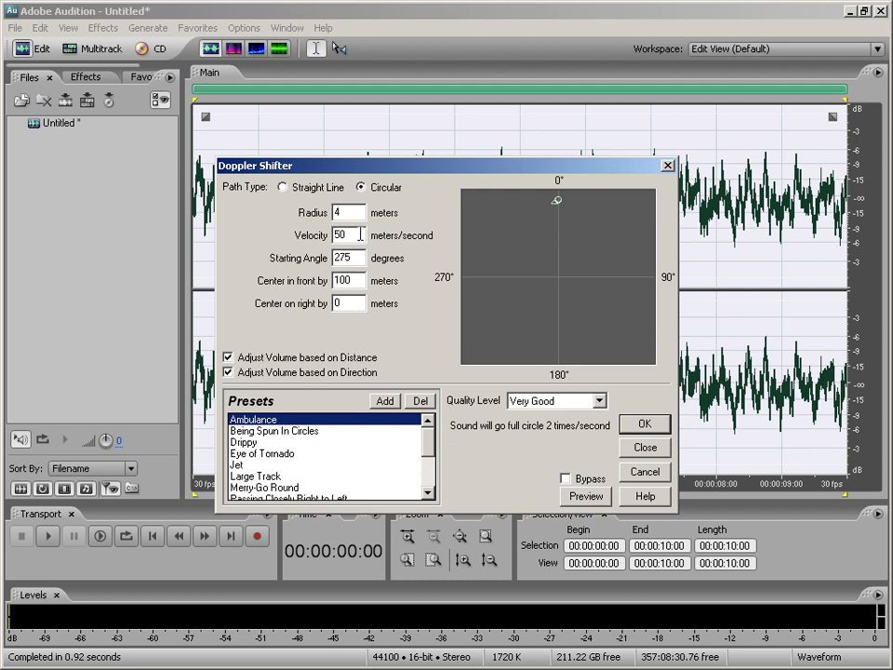
pyautogui.doubleClick(354, 234)
pyautogui.write('500')
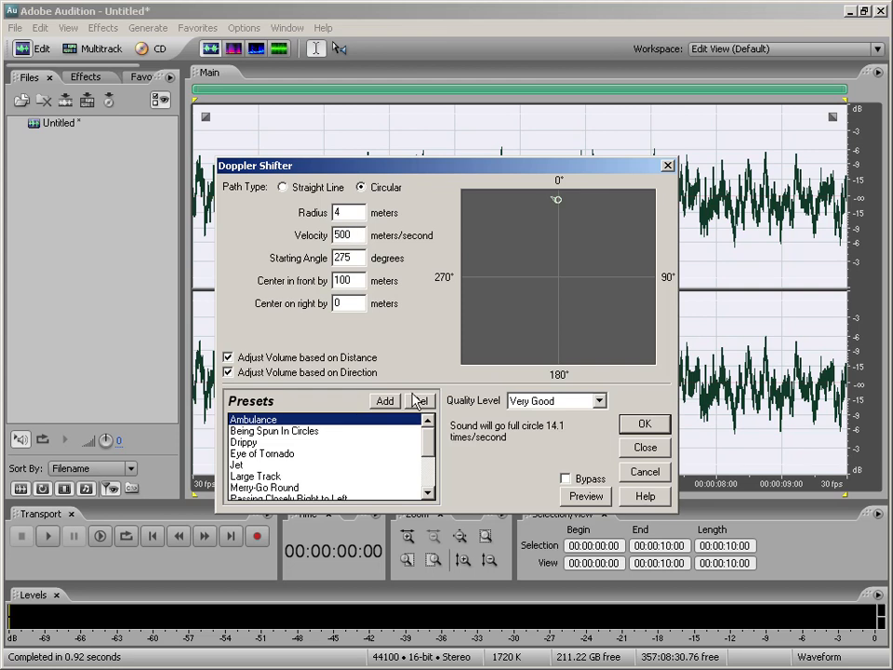
pyautogui.click(583, 496)
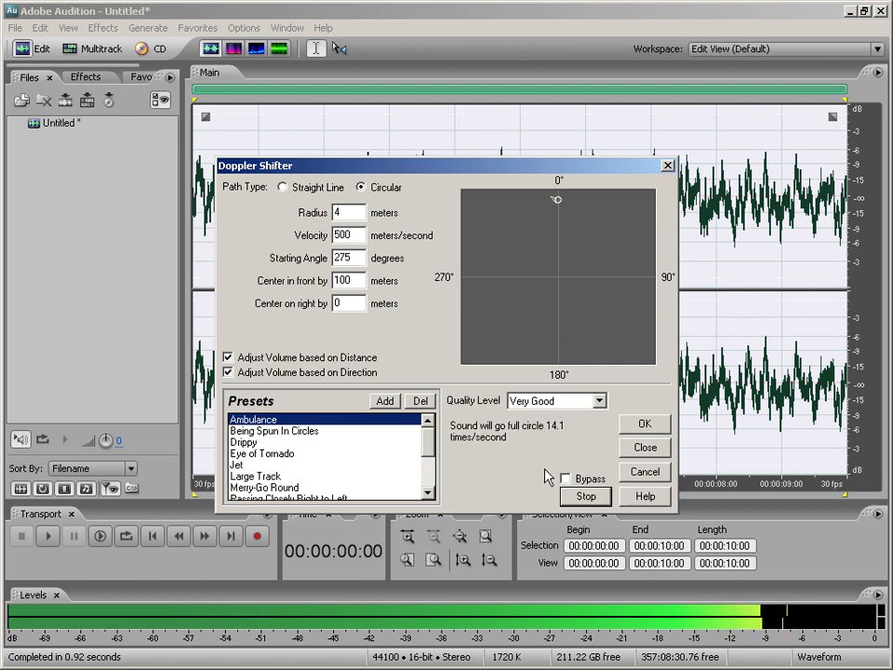
pyautogui.click(585, 495)
# Step: Raise the circular path's velocity to 800 meters/second and preview the effect
pyautogui.doubleClick(355, 240)
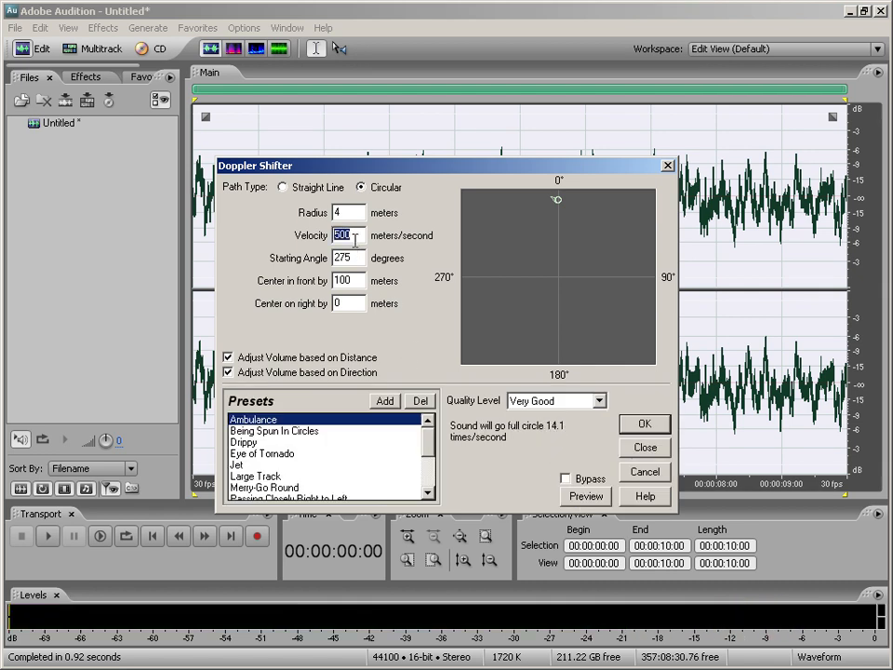
pyautogui.write('550')
pyautogui.doubleClick(352, 236)
pyautogui.write('800')
pyautogui.click(569, 505)
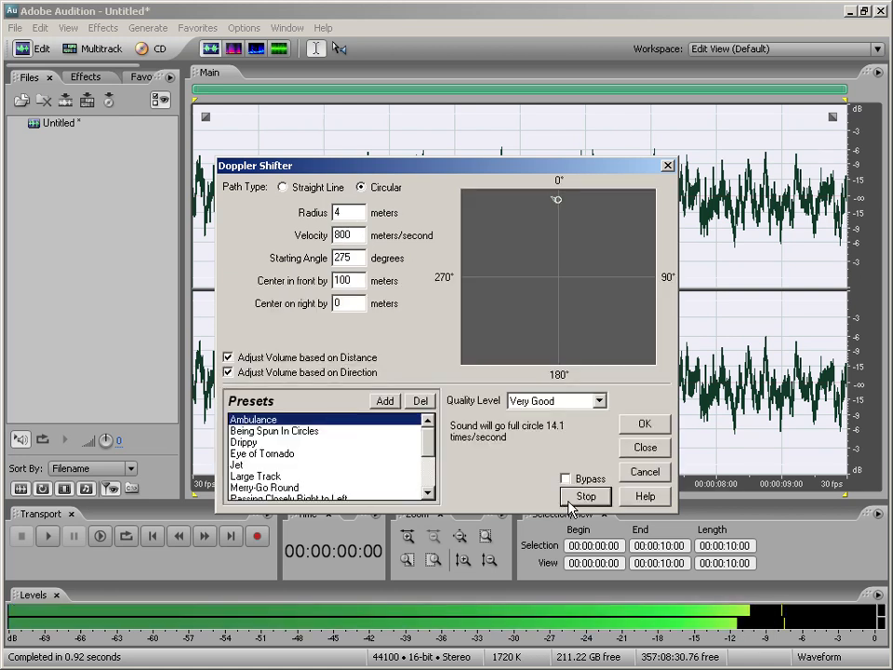
pyautogui.click(570, 505)
# Step: Set the circular path's radius to 3.8 meters
pyautogui.doubleClick(346, 214)
pyautogui.write('3')
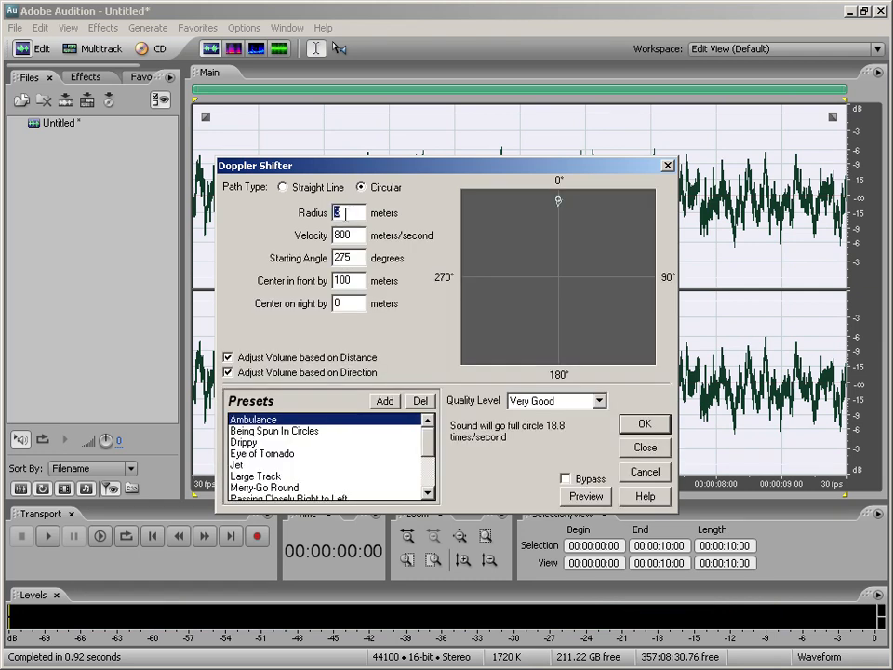
pyautogui.write('4')
pyautogui.press('BackSpace')
pyautogui.write('3.')
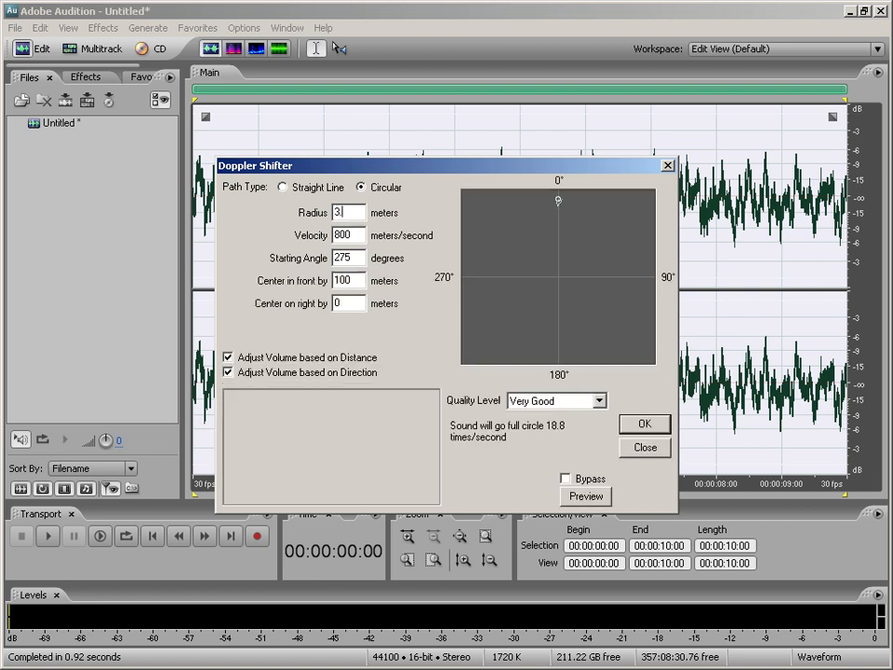
pyautogui.write('7')
pyautogui.press('BackSpace')
pyautogui.write('6')
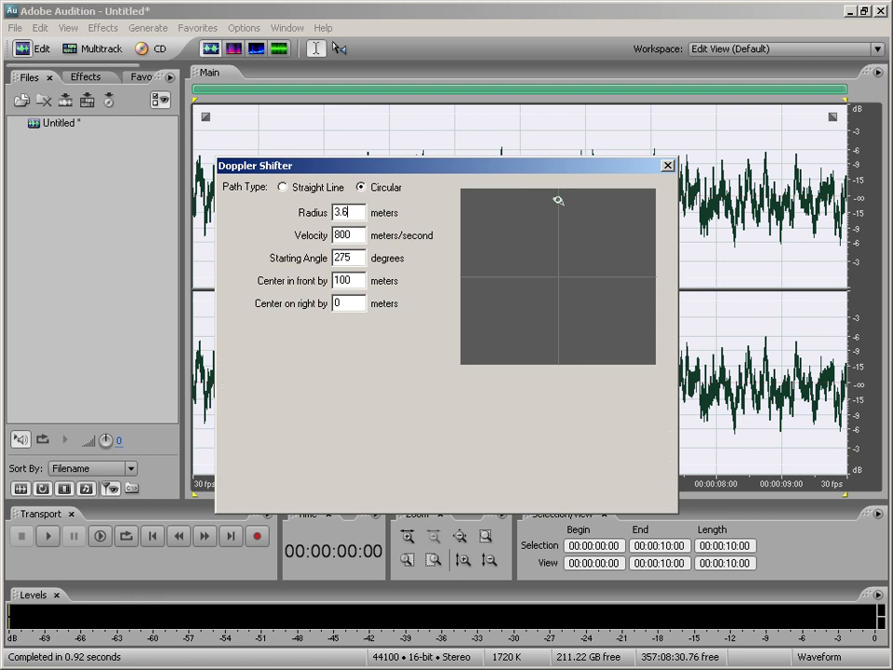
pyautogui.press('BackSpace')
pyautogui.write('8')
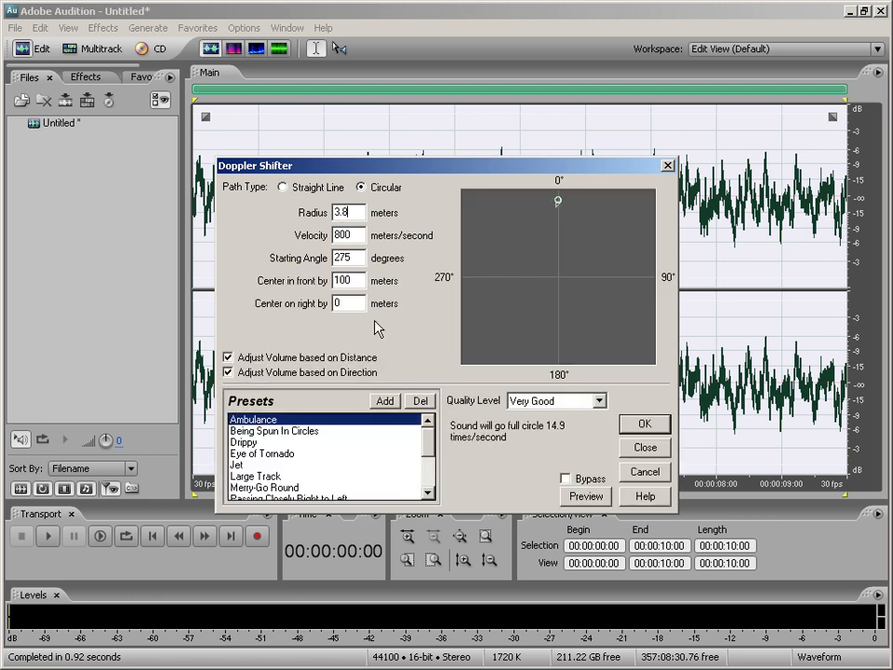
# Step: Set the circular path's velocity to 500 meters/second and preview the effect
pyautogui.doubleClick(355, 236)
pyautogui.write('500')
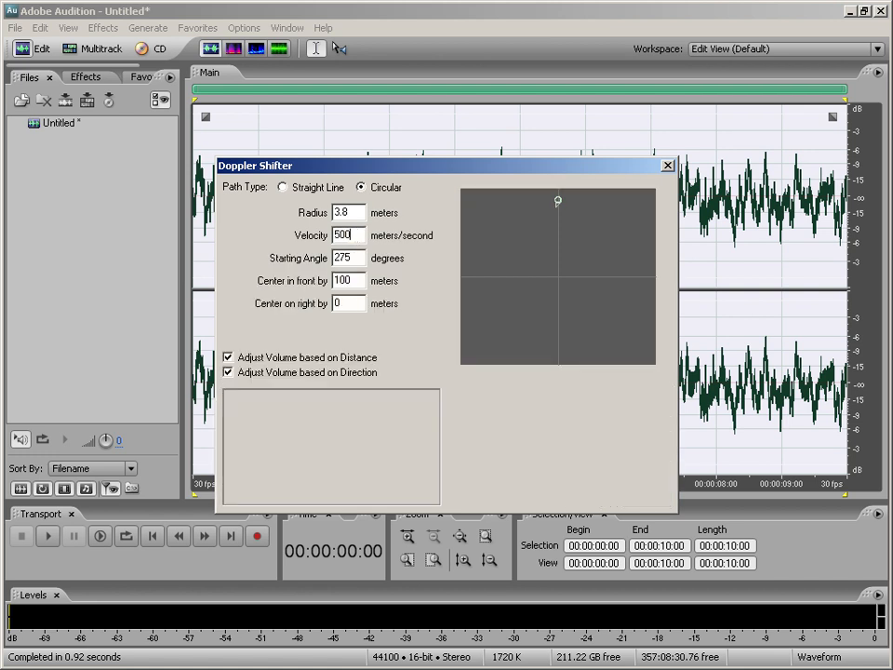
pyautogui.click(586, 498)
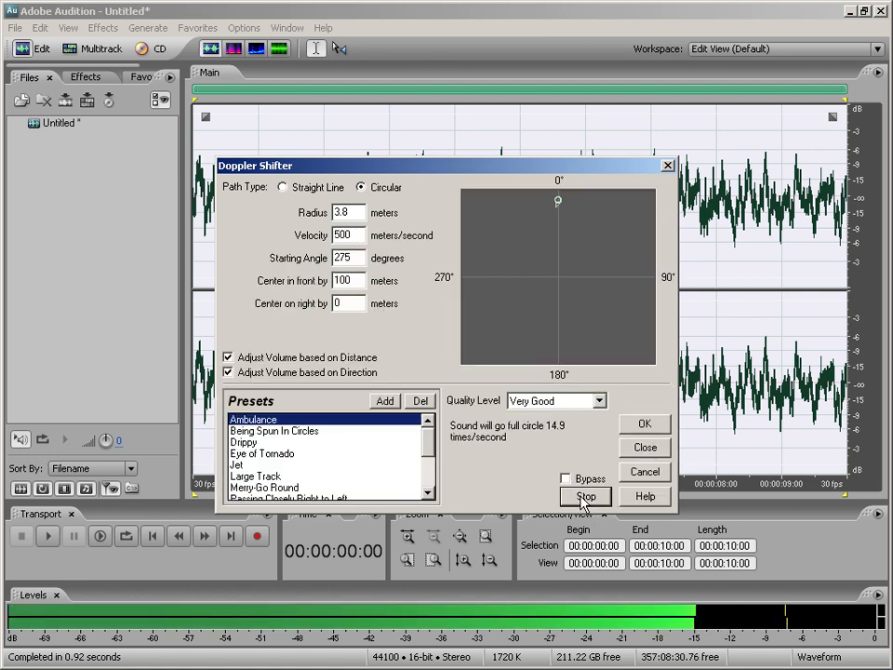
pyautogui.click(585, 498)
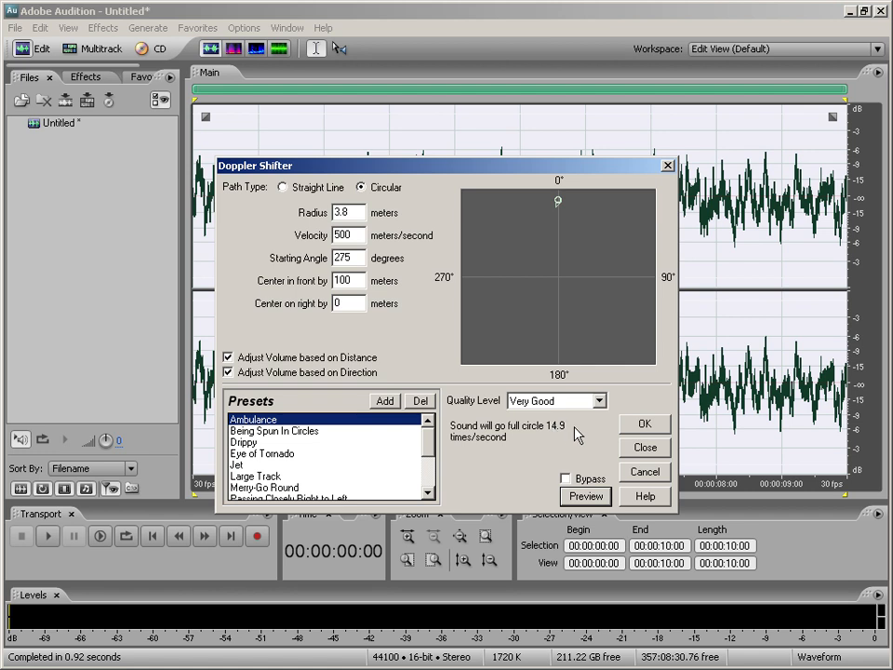
# Step: Apply the Doppler Shifter to the brown noise and play the processed waveform
pyautogui.click(635, 425)
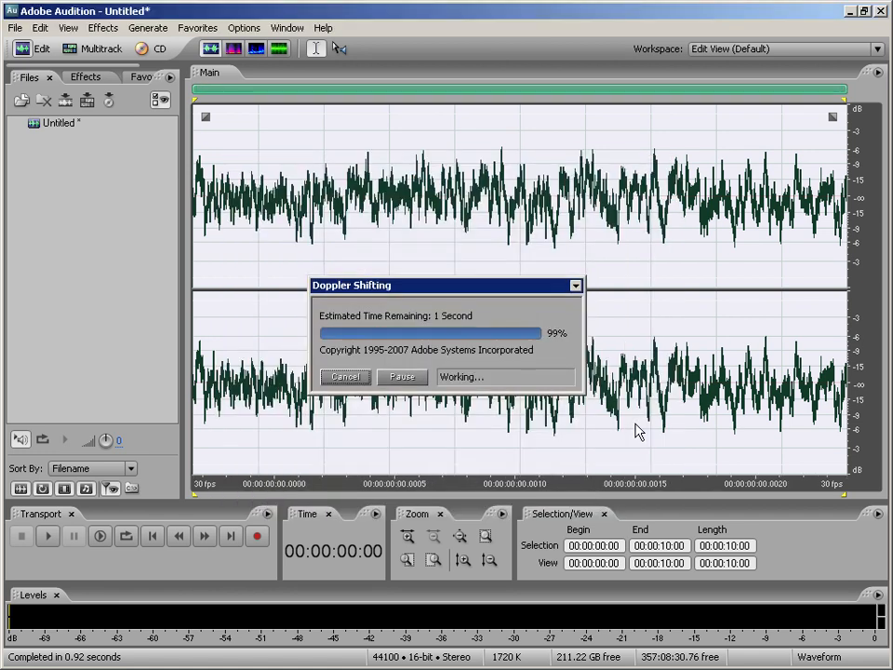
pyautogui.press('space')
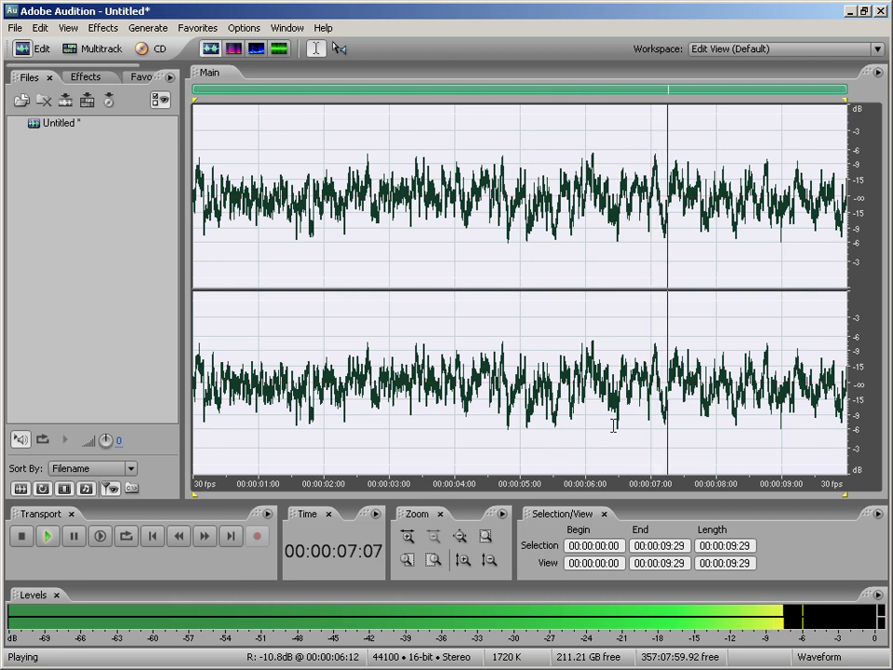
pyautogui.press('space')
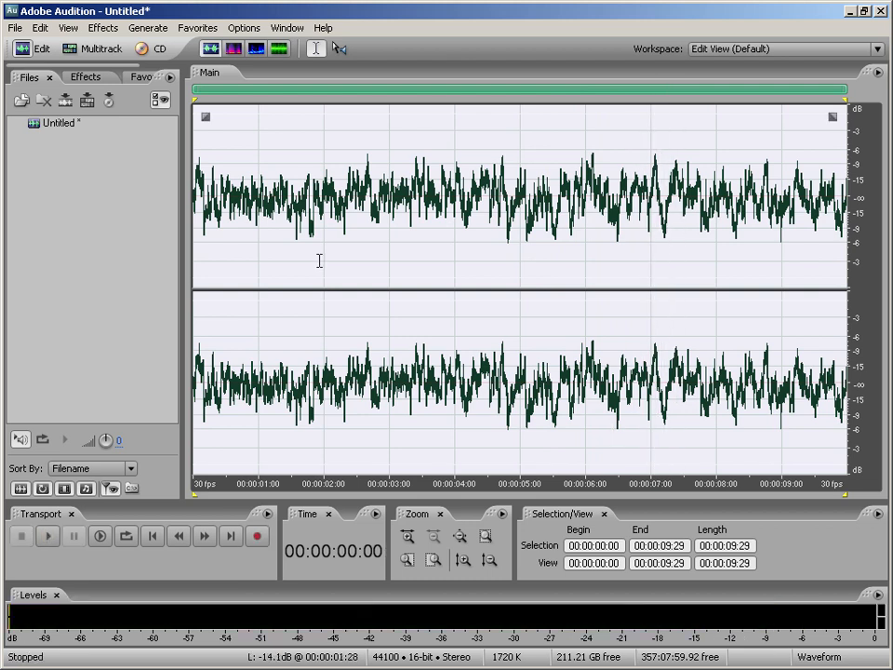
# Step: Create a new 44100 Hz, stereo, 16-bit waveform
pyautogui.click(120, 186)
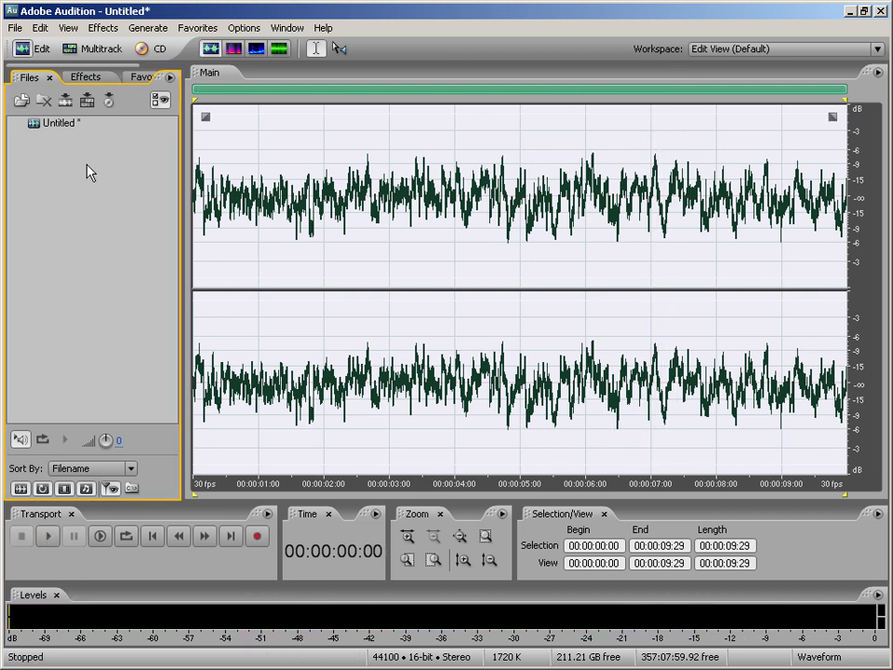
pyautogui.click(16, 29)
pyautogui.click(22, 45)
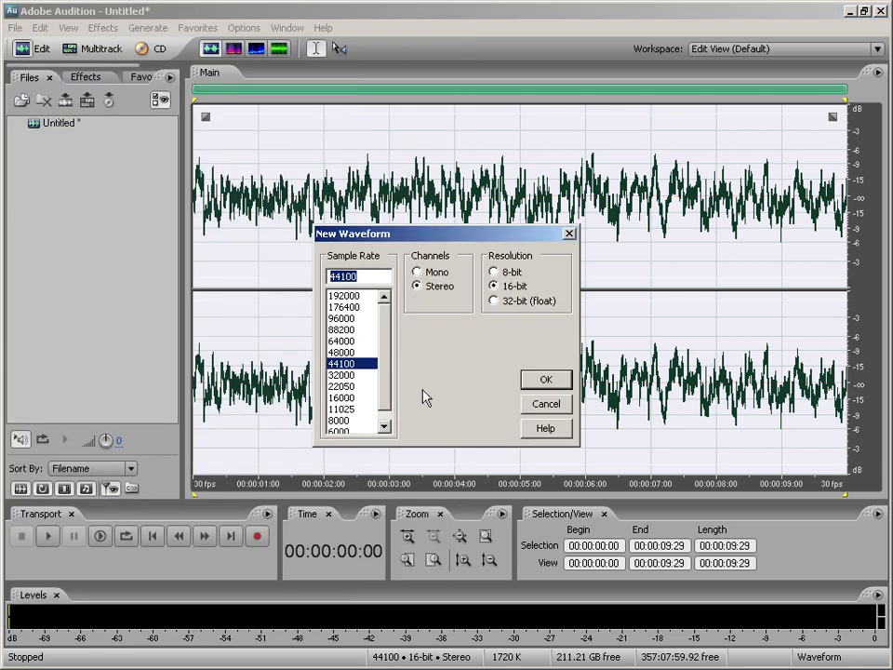
pyautogui.click(546, 379)
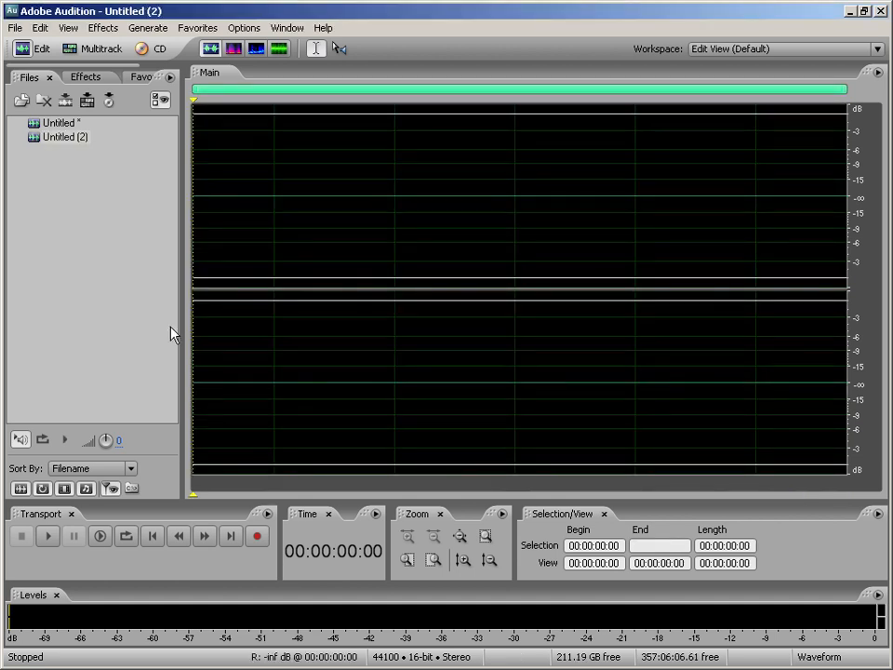
# Step: Generate 10 seconds of noise in the new empty waveform and play it
pyautogui.click(147, 28)
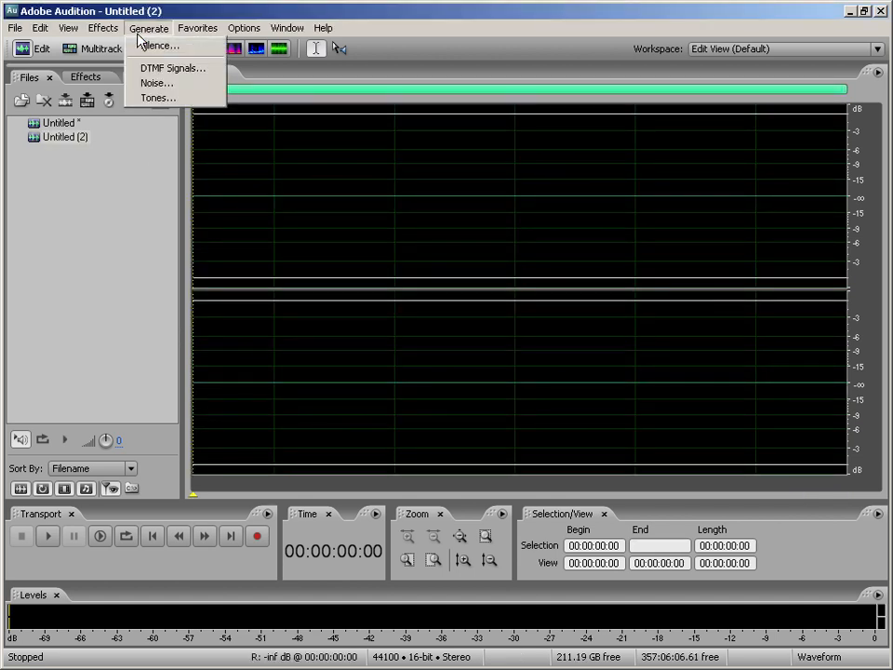
pyautogui.click(158, 84)
pyautogui.click(314, 321)
pyautogui.click(603, 357)
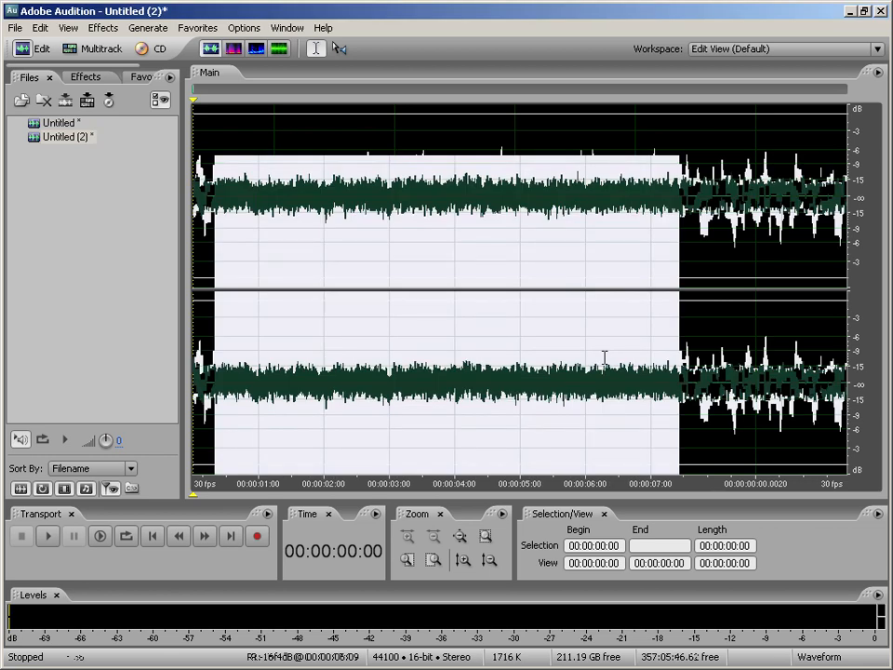
pyautogui.press('space')
pyautogui.press('space')
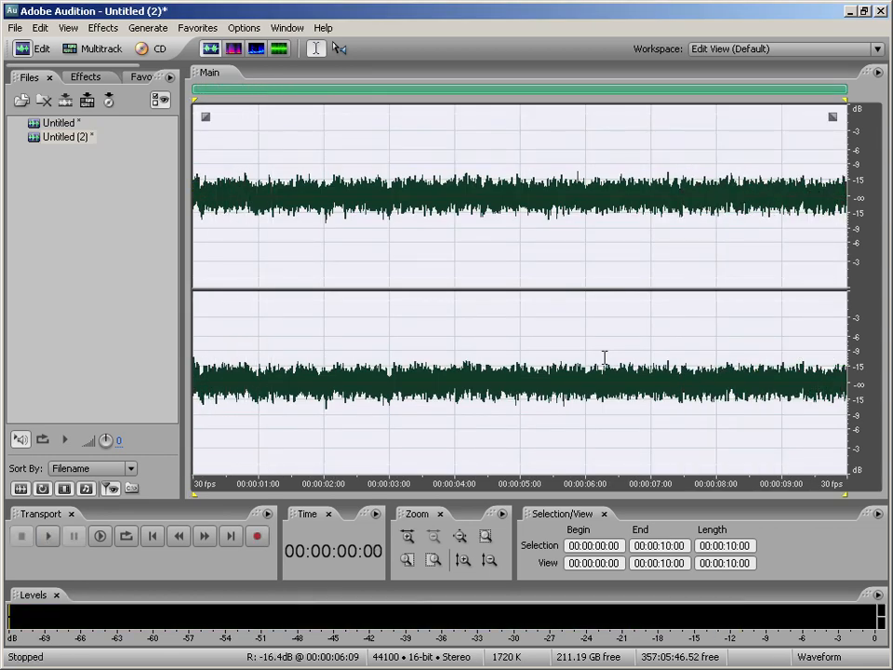
# Step: Apply the Doppler Shifter to the new noise with its retained circular path settings and play the result
pyautogui.click(196, 224)
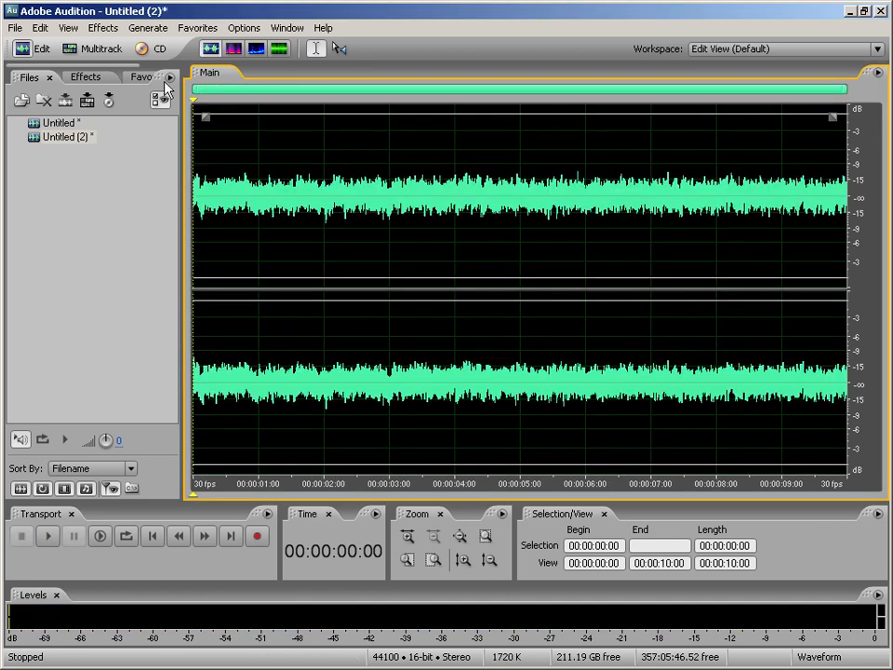
pyautogui.click(103, 28)
pyautogui.moveTo(176, 187)
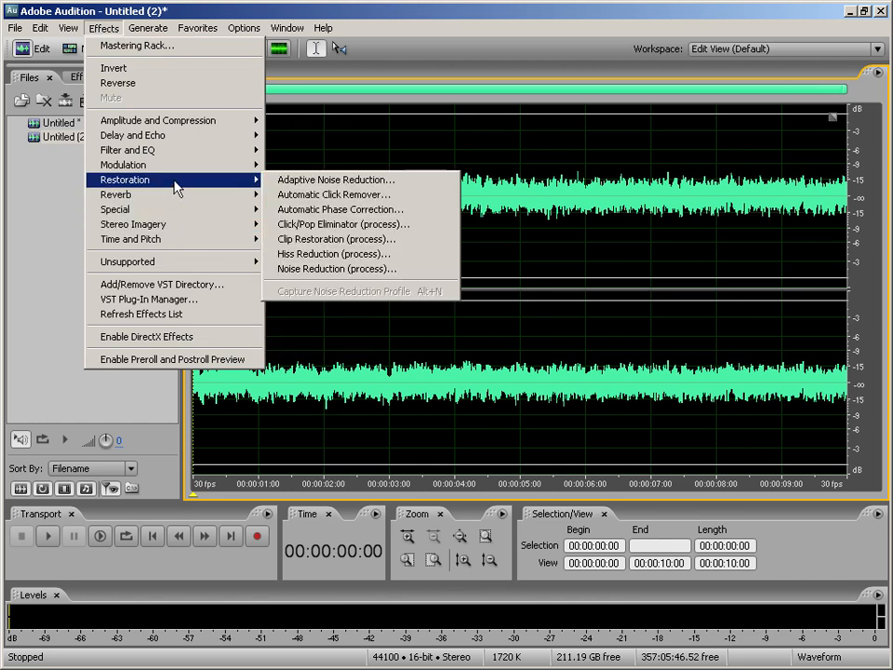
pyautogui.moveTo(184, 234)
pyautogui.click(306, 264)
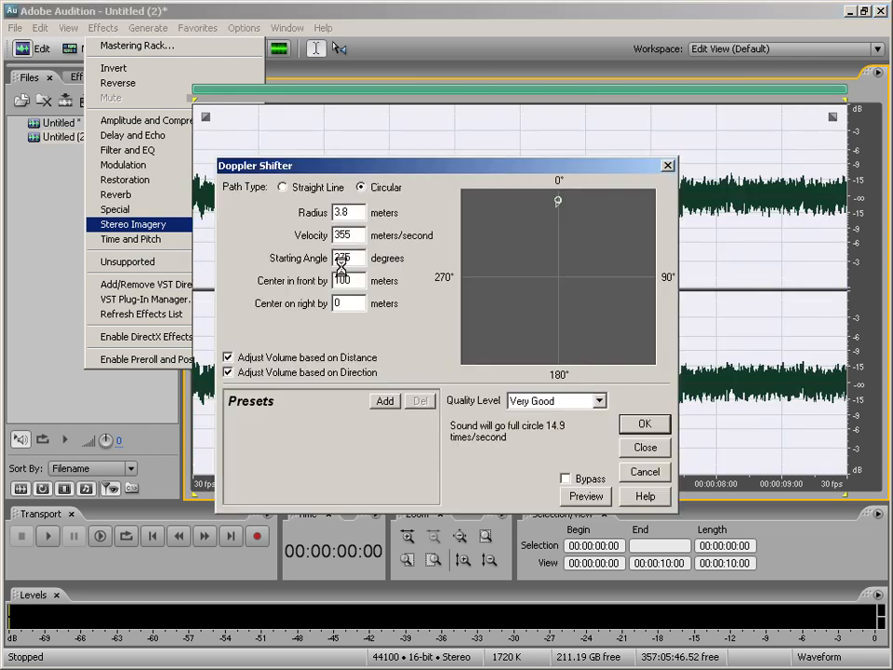
pyautogui.click(654, 424)
pyautogui.press('space')
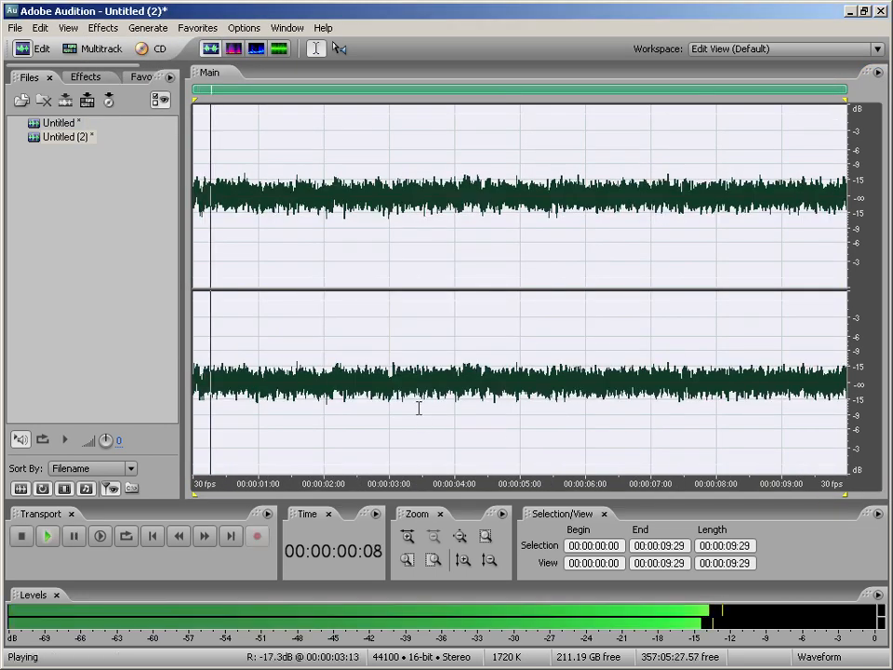
pyautogui.press('space')
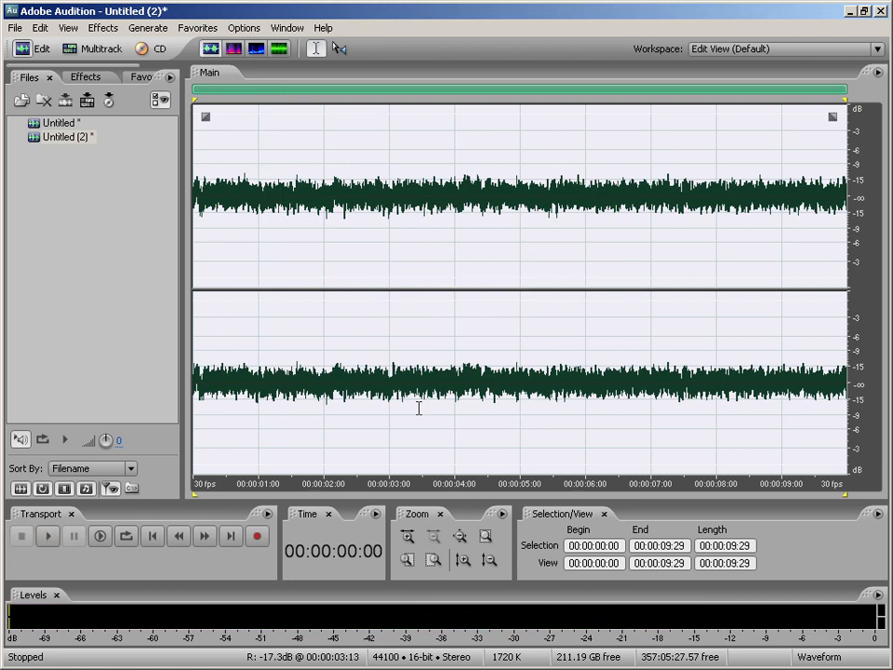
# Step: Open the Sweeping Phaser modulation effect for the Doppler-shifted noise and load the Red Pill / Blue Pill preset
pyautogui.click(132, 279)
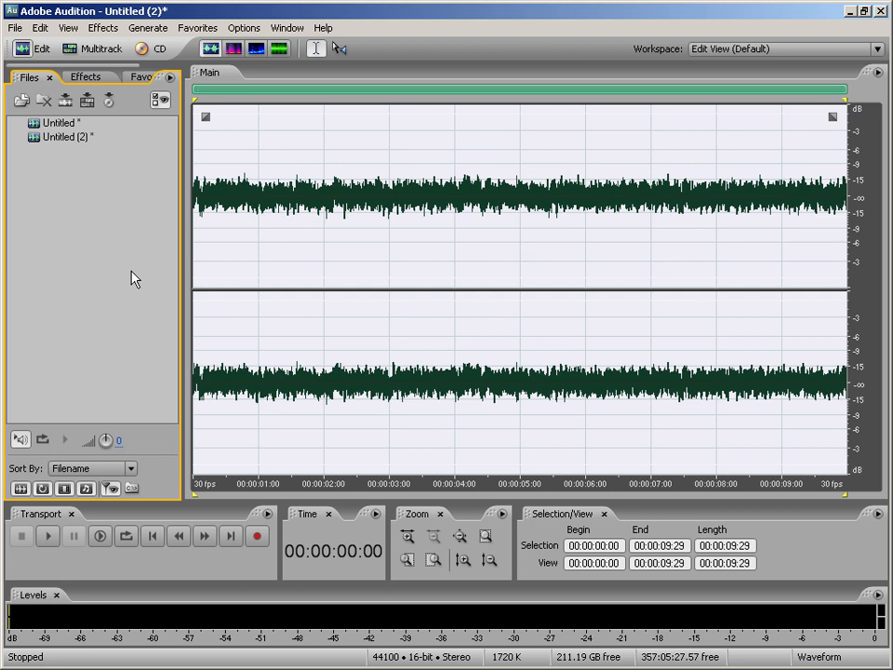
pyautogui.click(147, 28)
pyautogui.moveTo(112, 28)
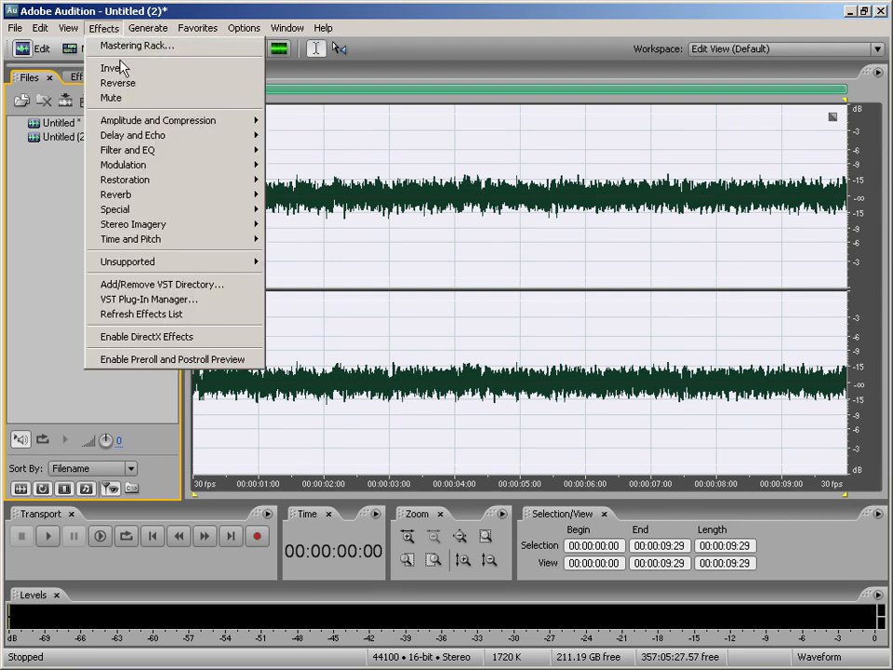
pyautogui.moveTo(177, 218)
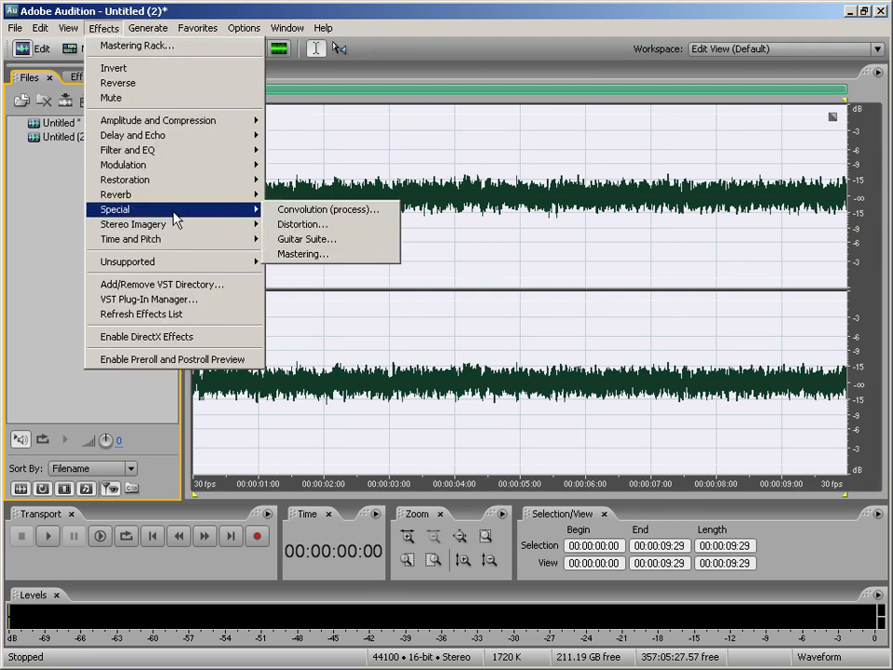
pyautogui.moveTo(179, 167)
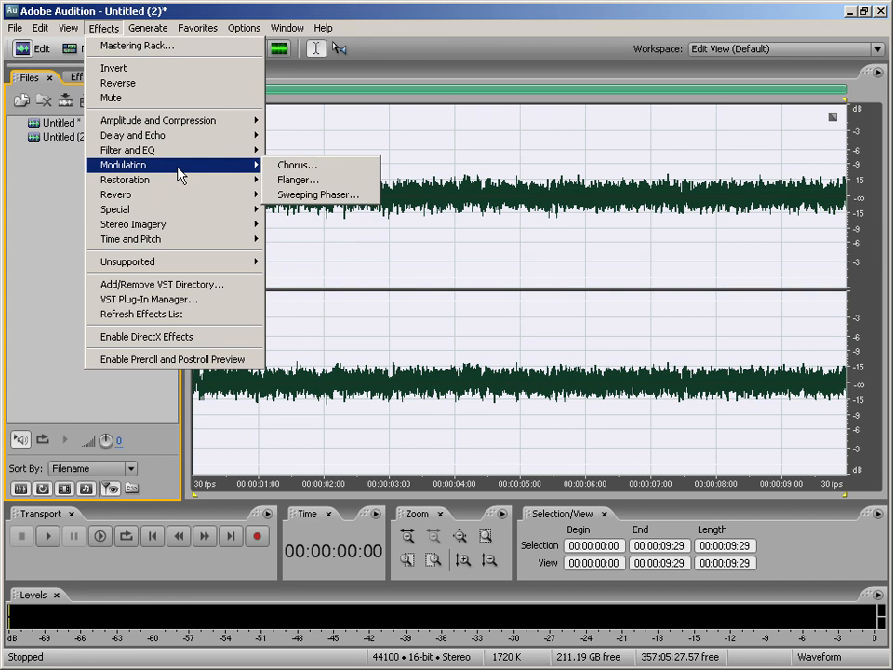
pyautogui.click(279, 194)
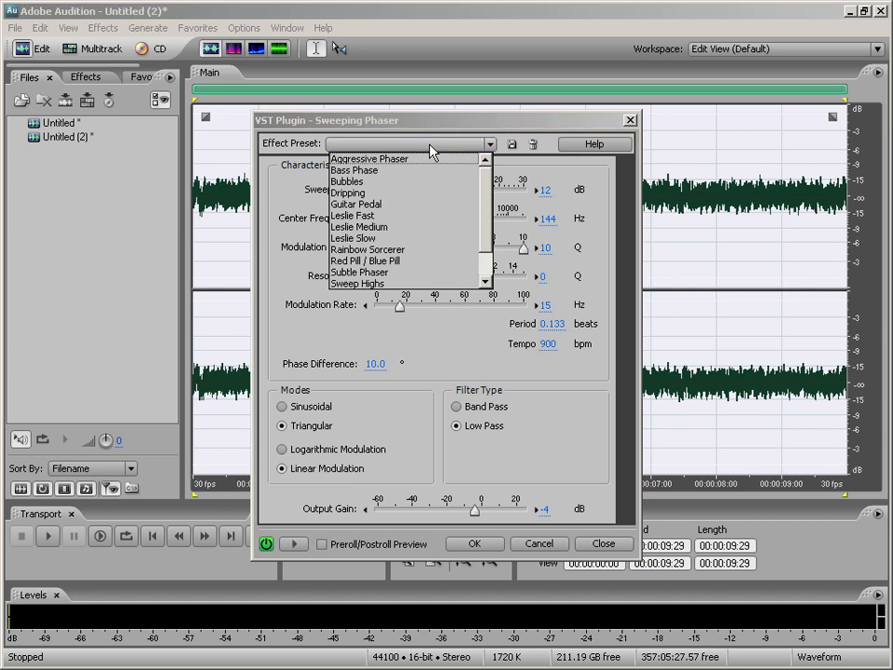
pyautogui.click(370, 261)
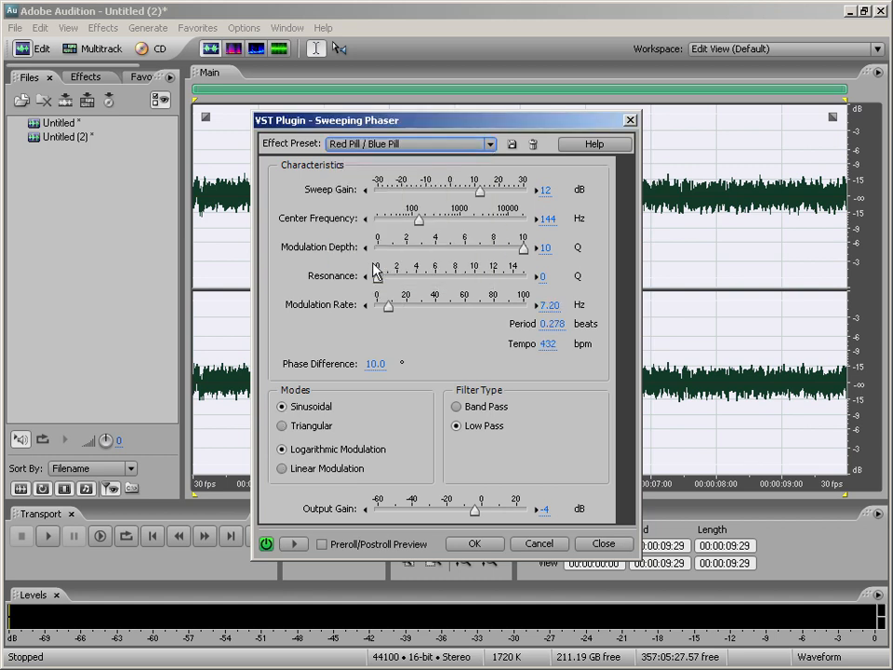
# Step: Try other Sweeping Phaser presets and load Guitar Pedal
pyautogui.click(379, 144)
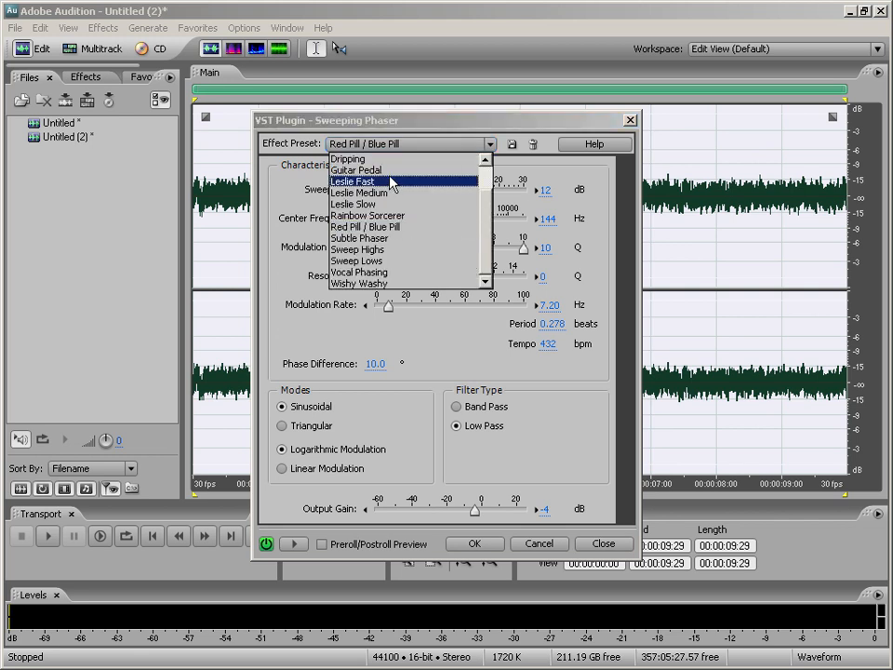
pyautogui.click(381, 160)
pyautogui.click(381, 144)
pyautogui.click(383, 178)
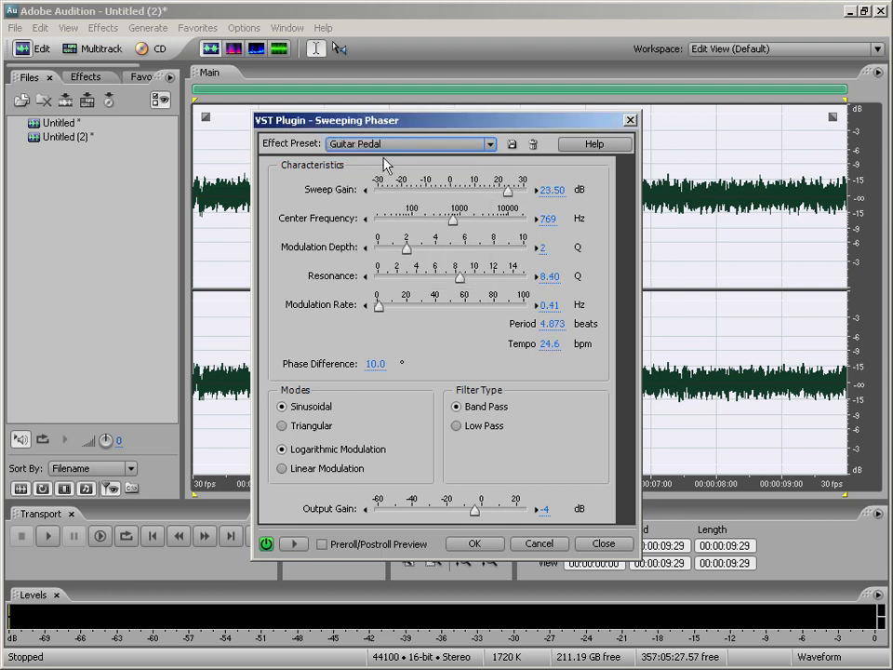
# Step: Preview the Guitar Pedal preset, and load and preview the Subtle Phaser preset for comparison
pyautogui.click(292, 544)
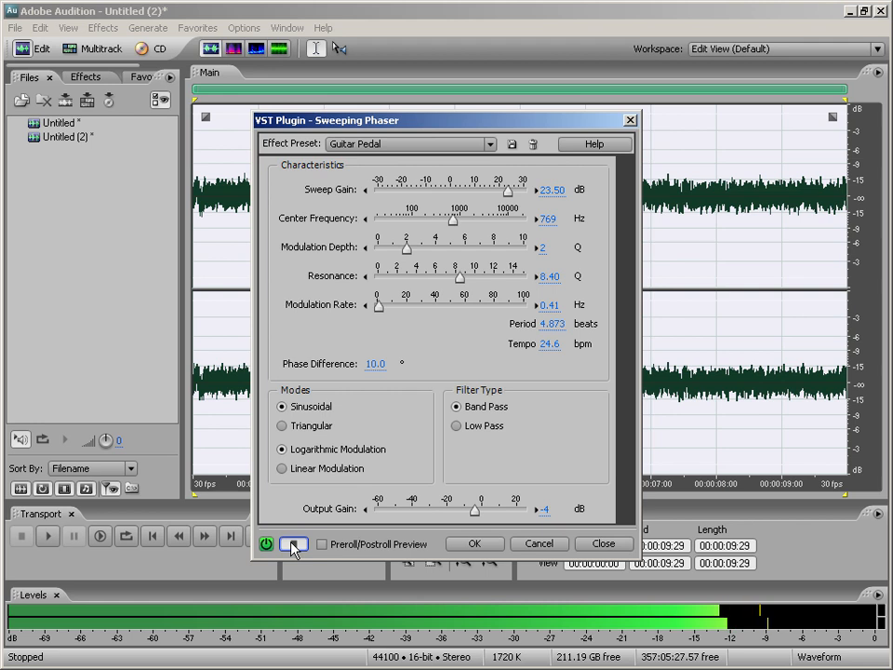
pyautogui.click(292, 544)
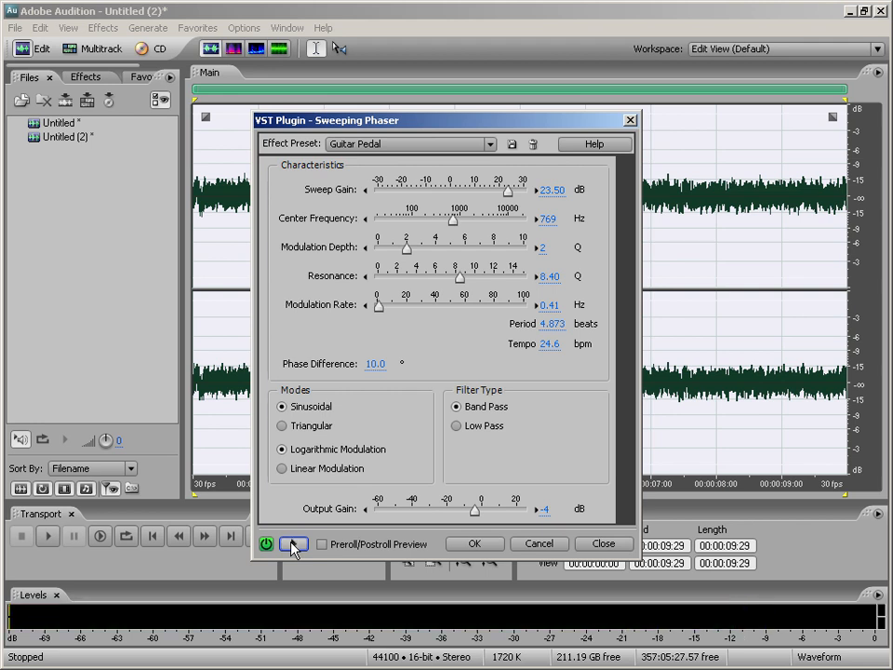
pyautogui.click(390, 146)
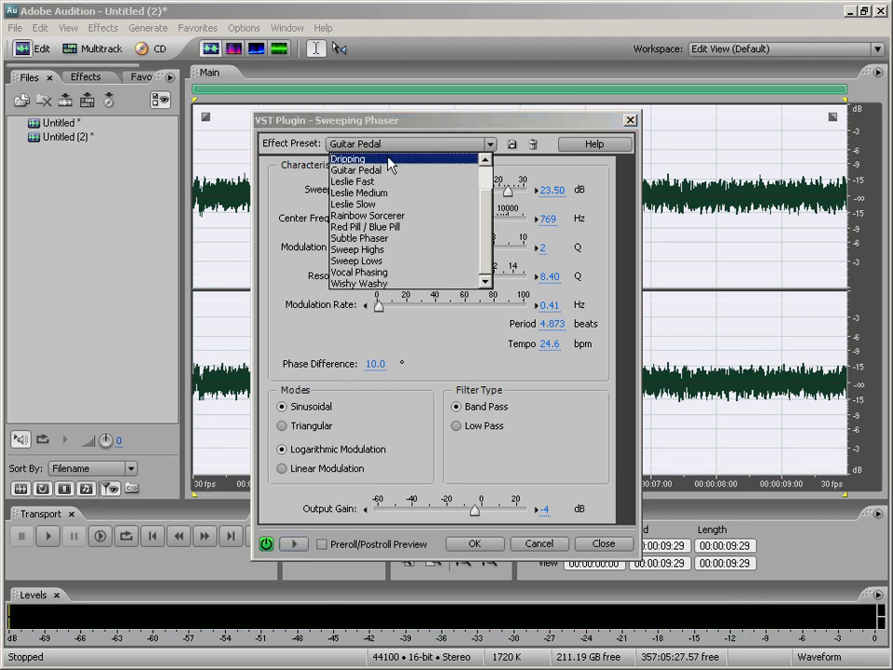
pyautogui.click(401, 239)
pyautogui.click(298, 545)
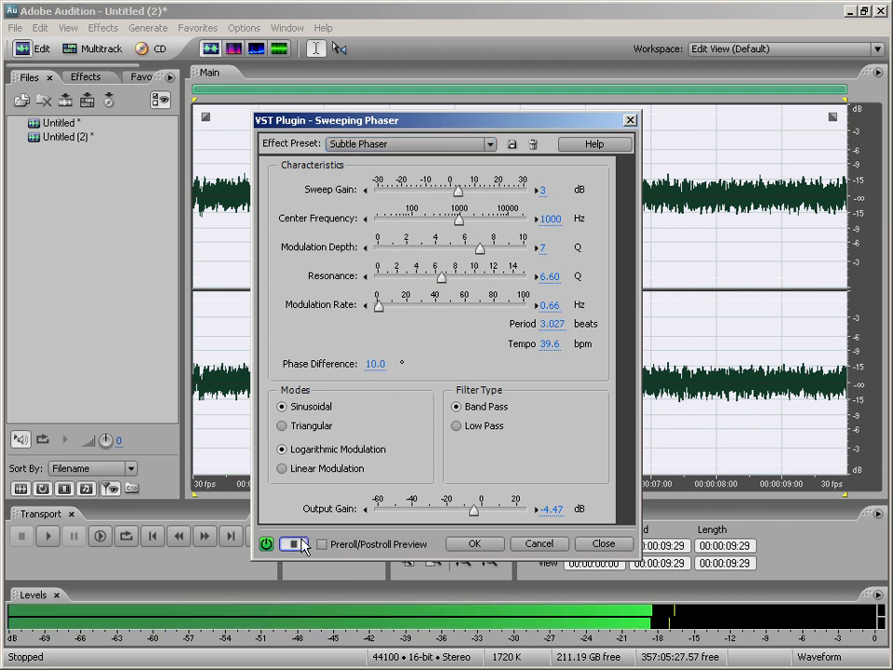
pyautogui.click(294, 545)
# Step: Load the Aggressive Phaser preset in the Sweeping Phaser and preview it
pyautogui.click(365, 144)
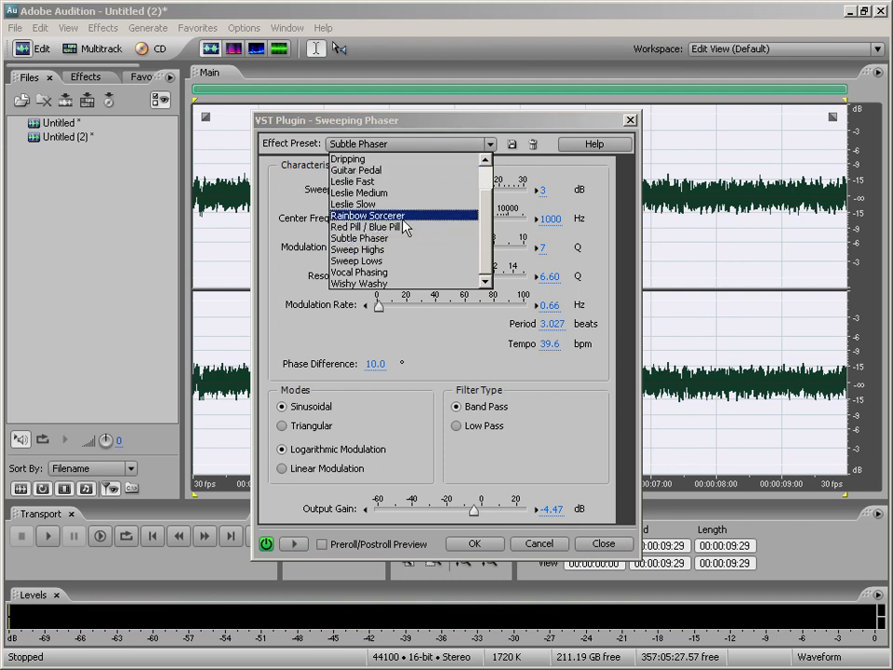
pyautogui.scroll(1, 484, 170)
pyautogui.click(414, 160)
pyautogui.click(300, 547)
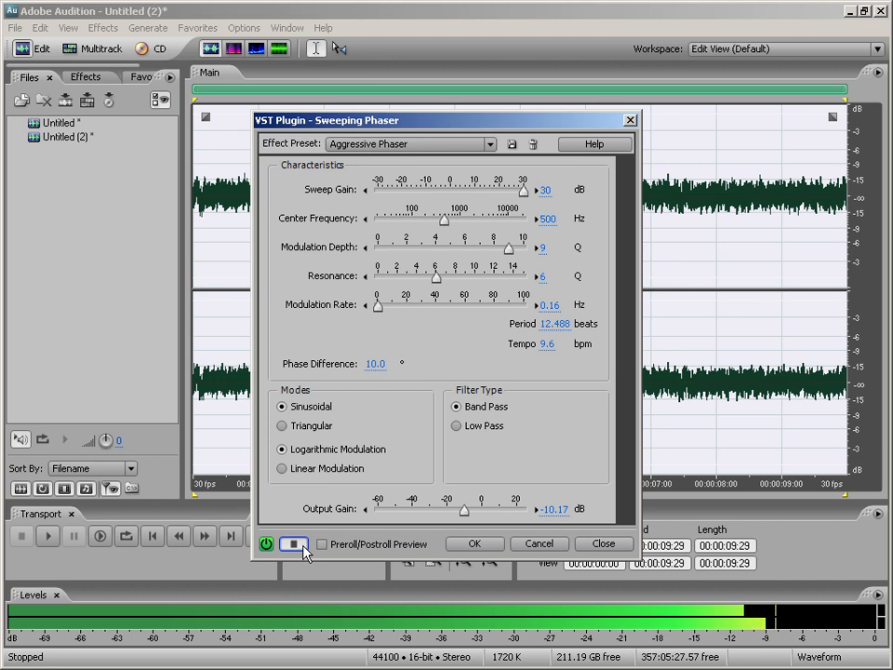
pyautogui.click(295, 545)
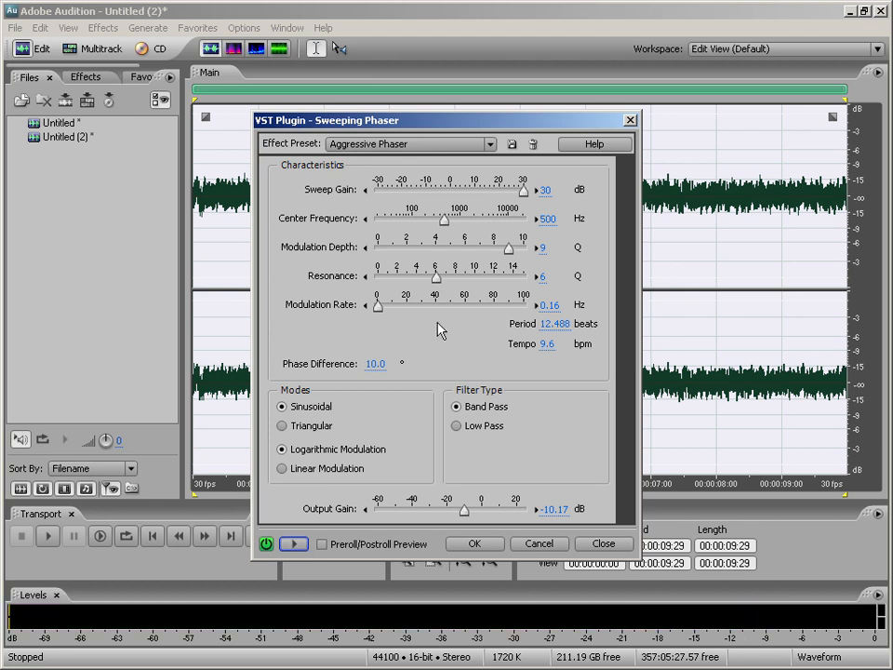
# Step: Load the Red Pill / Blue Pill preset in the Sweeping Phaser and preview it
pyautogui.click(400, 147)
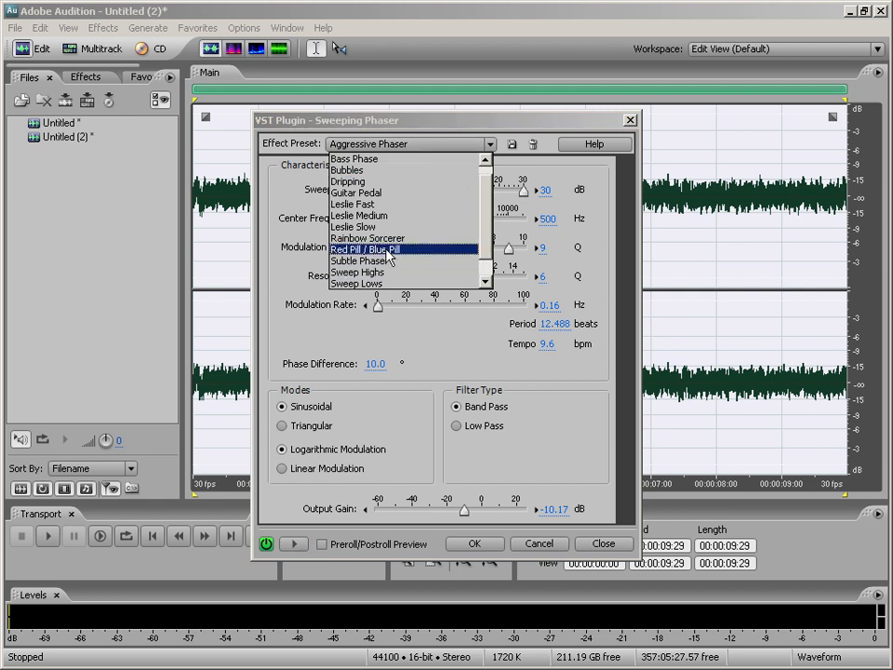
pyautogui.click(354, 251)
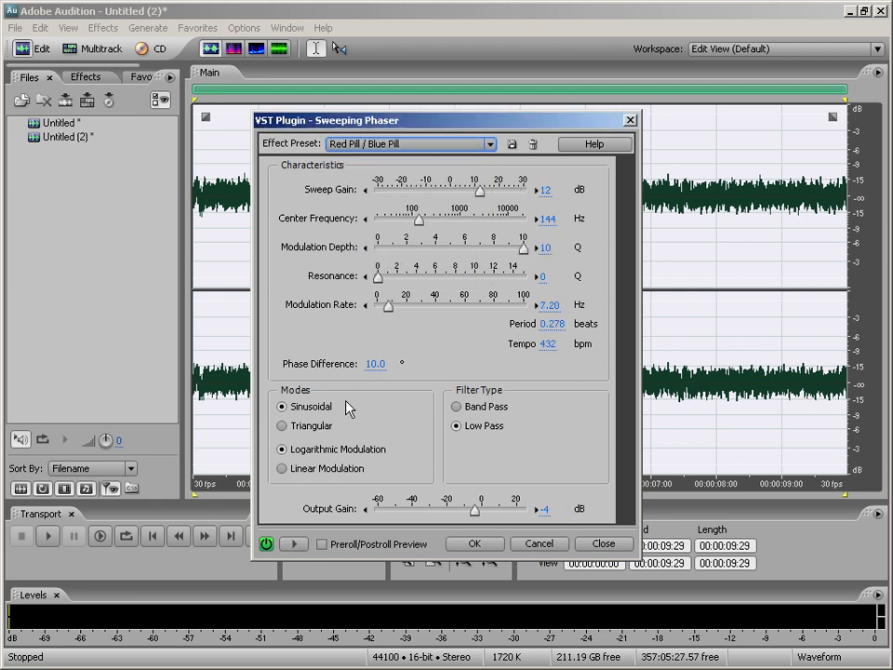
pyautogui.click(294, 544)
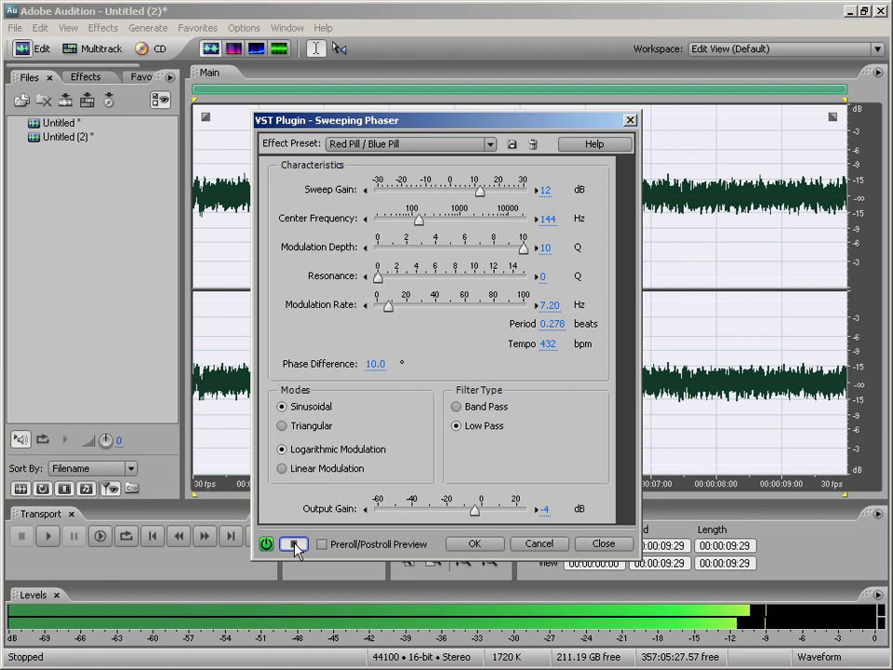
pyautogui.click(294, 544)
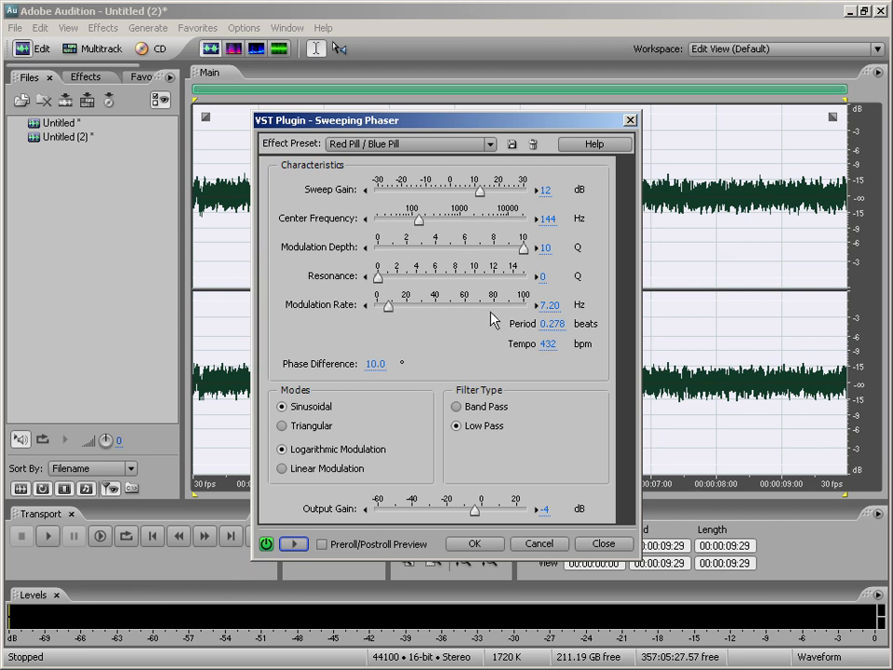
# Step: Set the modulation rate to 14.9 Hz, switch the mode to Linear Modulation and preview the result
pyautogui.click(548, 306)
pyautogui.write('14')
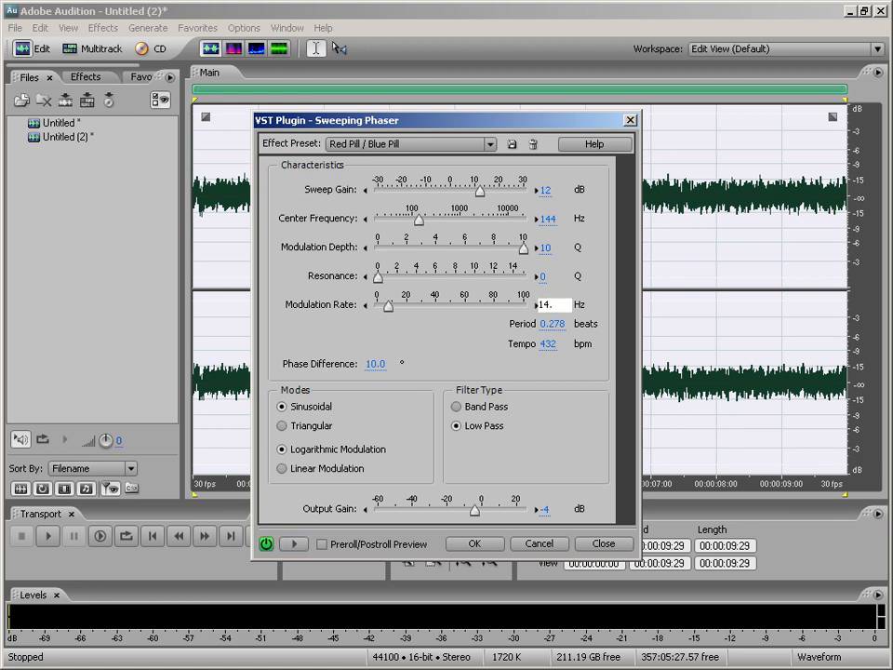
pyautogui.write('.9')
pyautogui.click(397, 363)
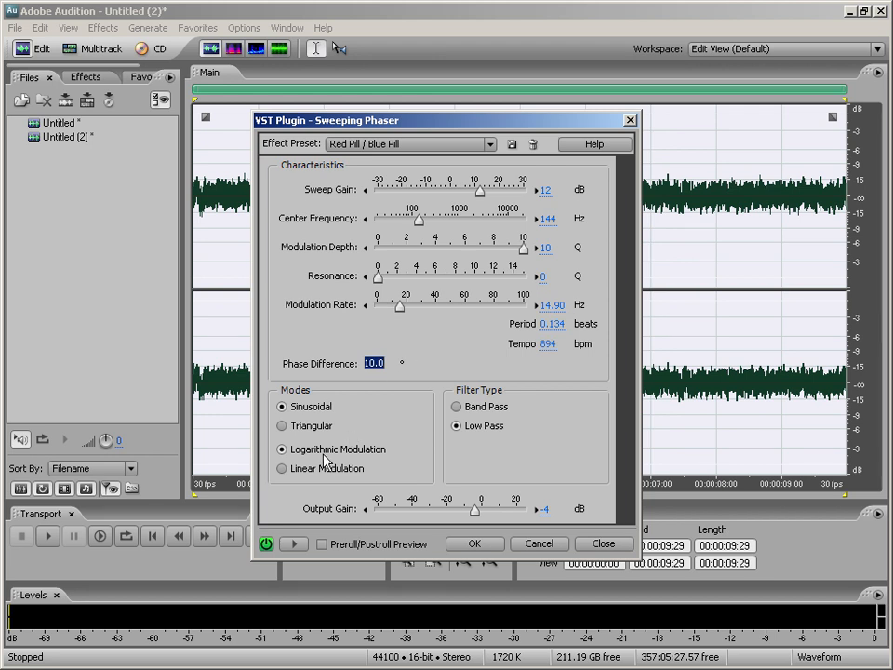
pyautogui.click(296, 469)
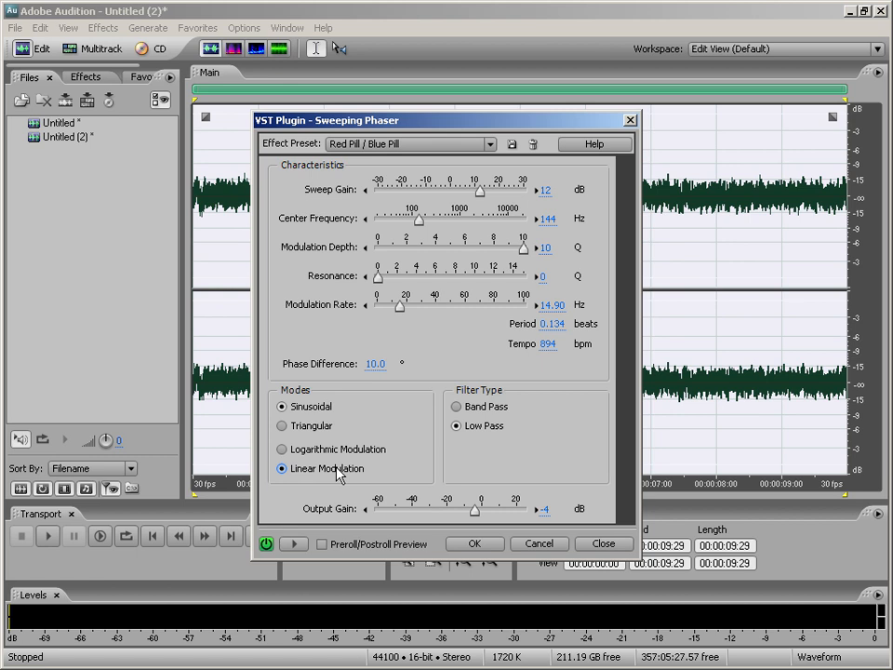
pyautogui.click(297, 543)
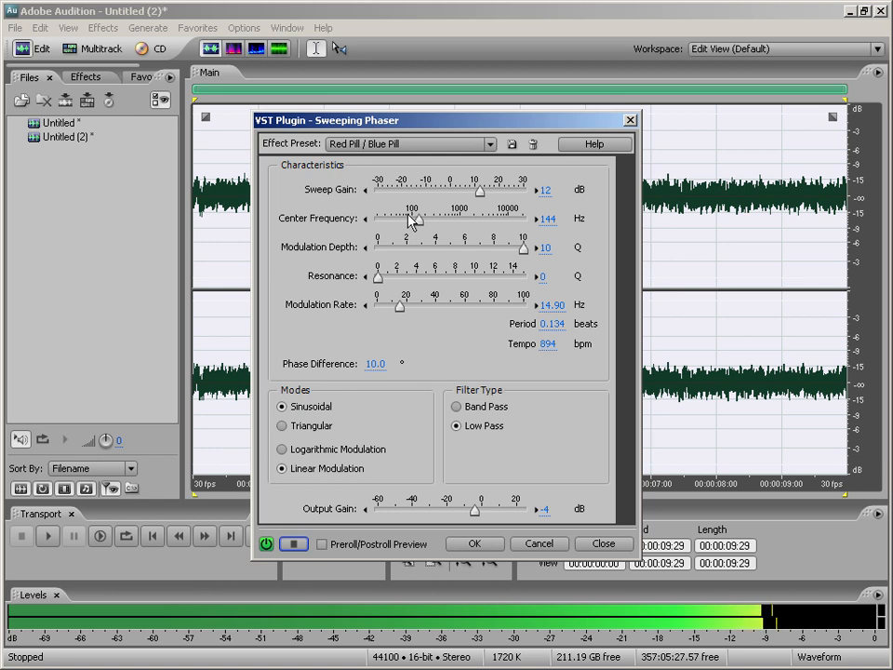
pyautogui.click(294, 544)
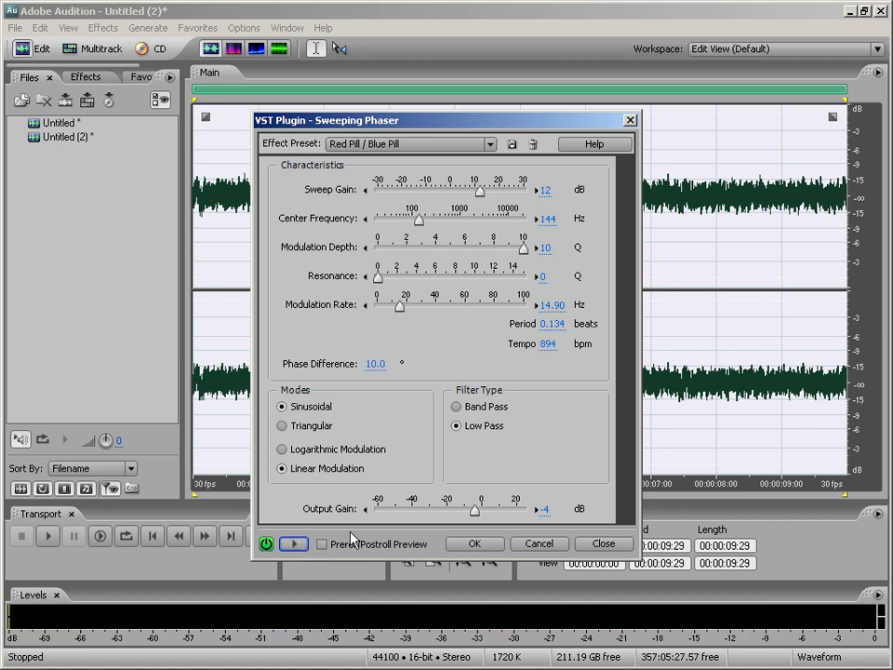
# Step: While previewing, try low and high center frequencies, ending at about 4480 Hz, and switch the mode to Triangular
pyautogui.click(294, 544)
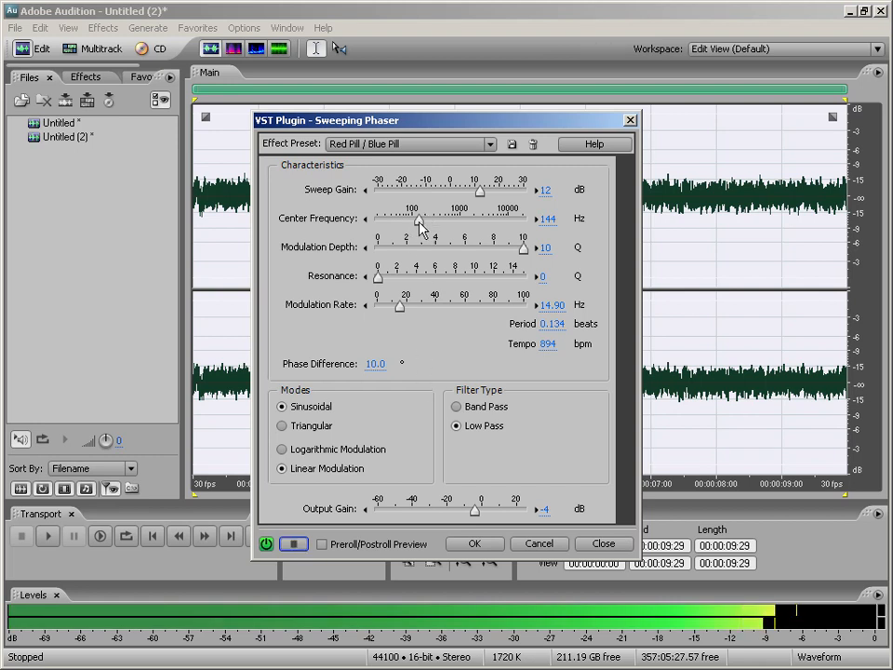
pyautogui.moveTo(422, 225); pyautogui.dragTo(391, 223)
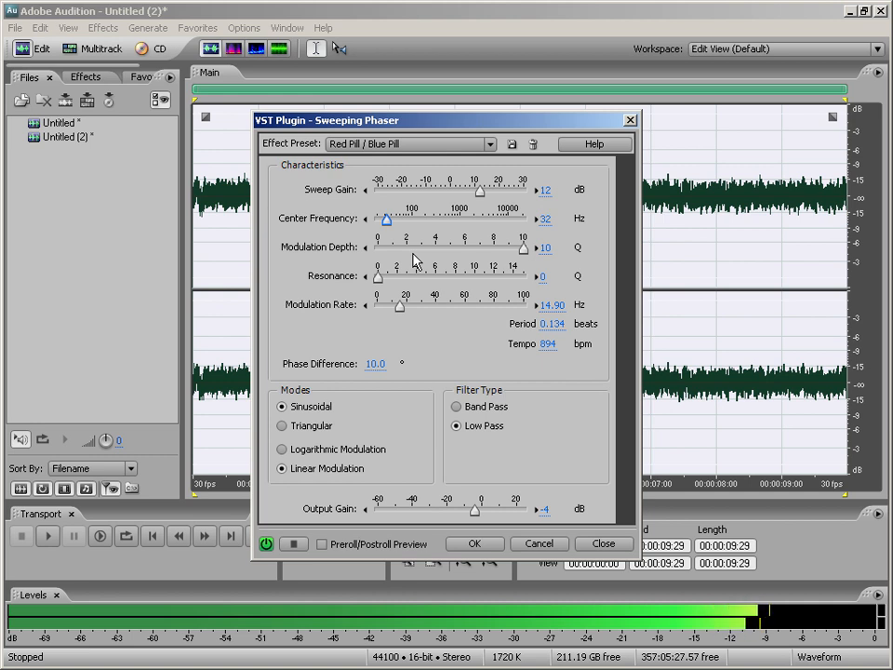
pyautogui.moveTo(393, 220); pyautogui.dragTo(492, 220)
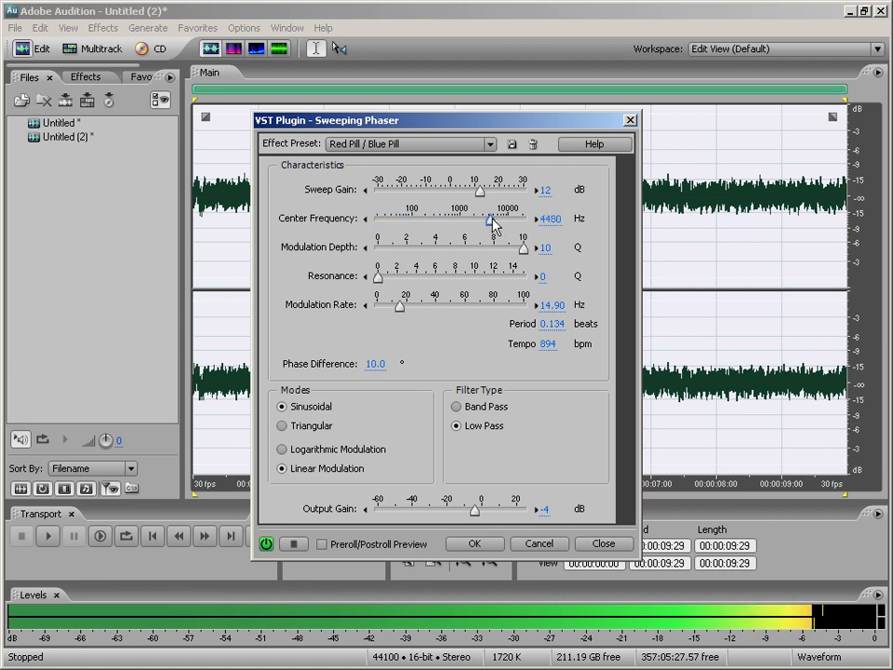
pyautogui.click(321, 425)
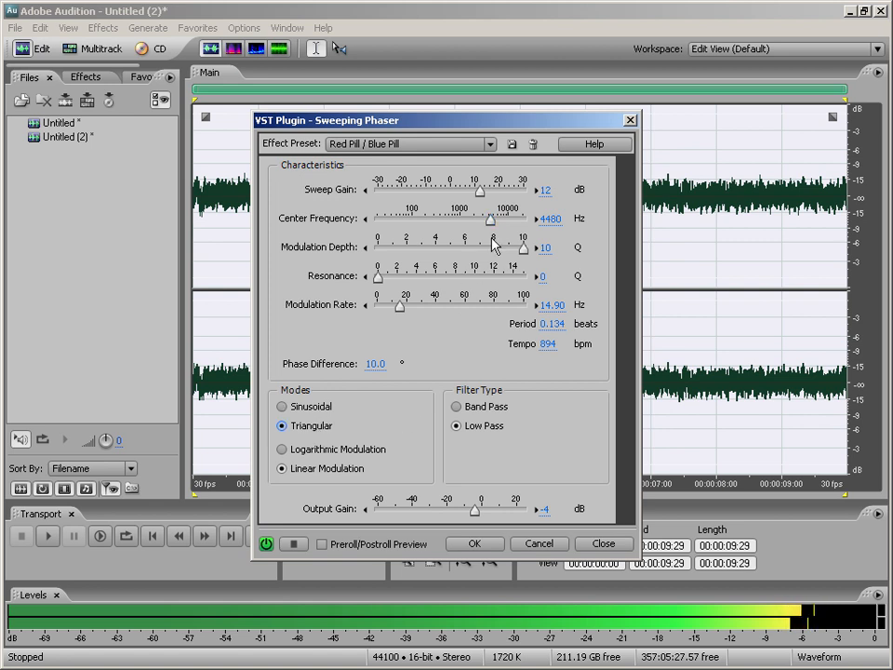
# Step: Set the center frequency to about 5520 Hz, modulation depth to about 3.7 and resonance to about 8, and apply the Sweeping Phaser
pyautogui.moveTo(491, 221); pyautogui.dragTo(432, 248)
pyautogui.moveTo(379, 278); pyautogui.dragTo(421, 279)
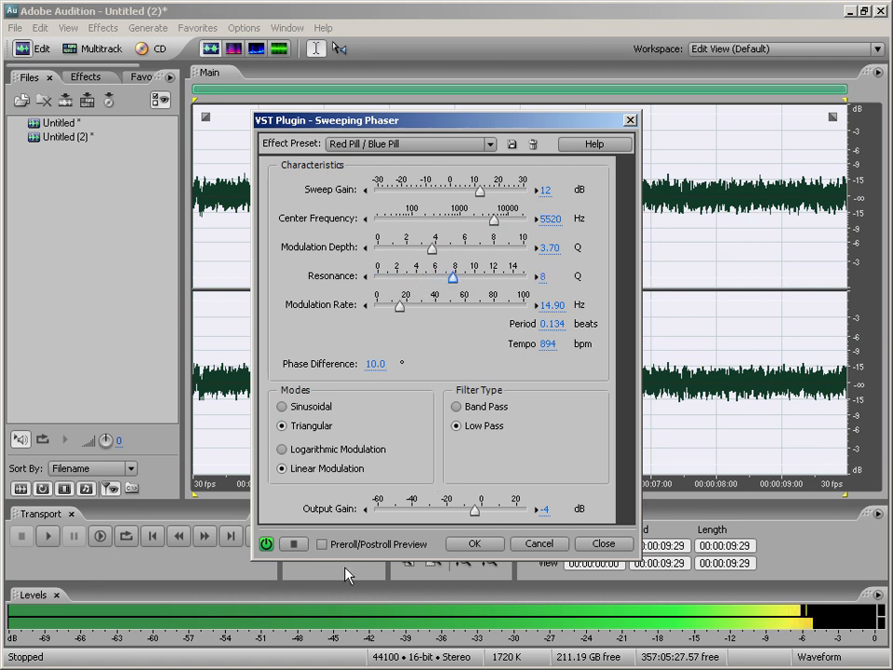
pyautogui.click(480, 542)
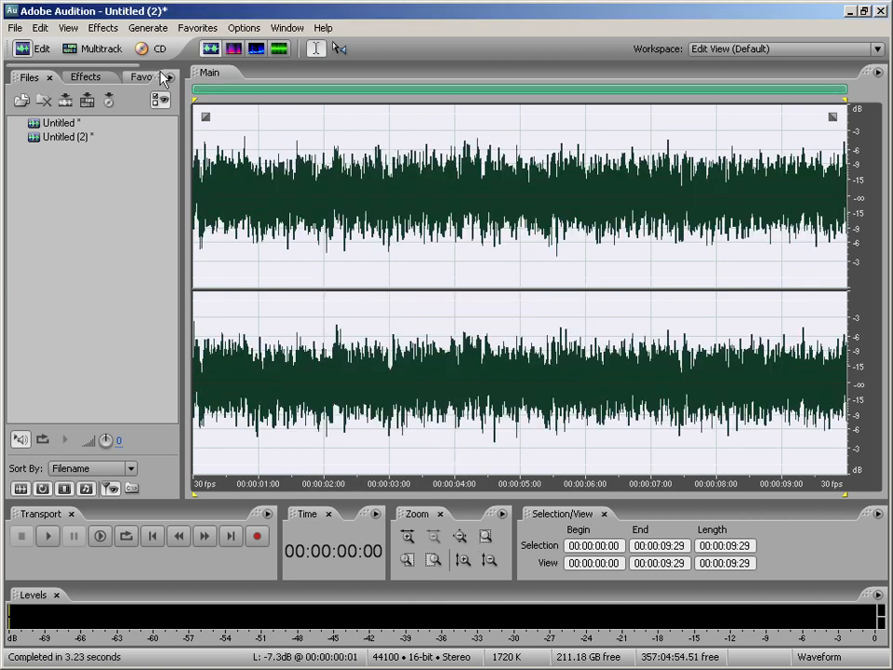
# Step: Open the Sweeping Phaser again for the processed noise and load the Wishy Washy preset
pyautogui.click(104, 28)
pyautogui.moveTo(195, 174)
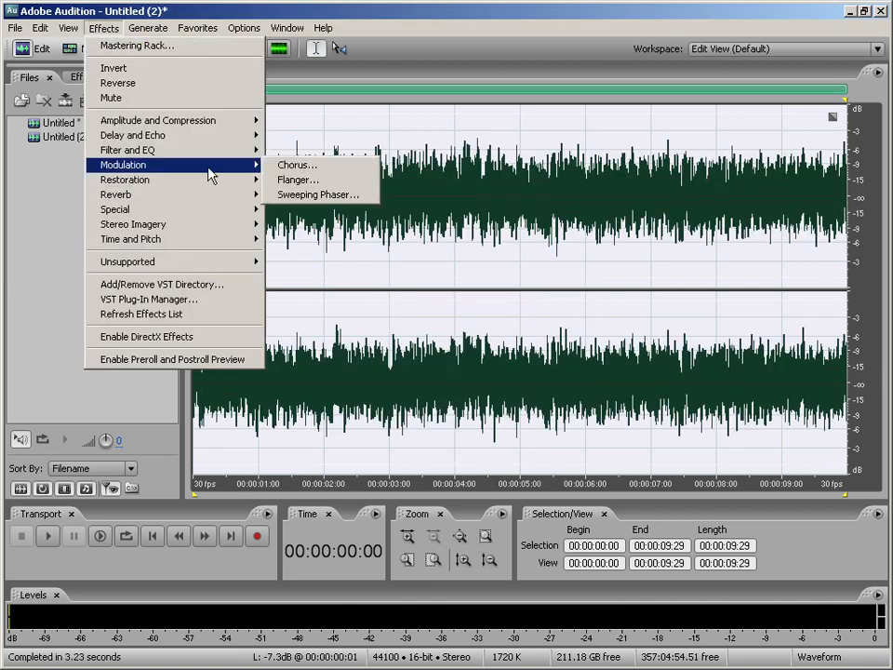
pyautogui.click(311, 194)
pyautogui.click(441, 145)
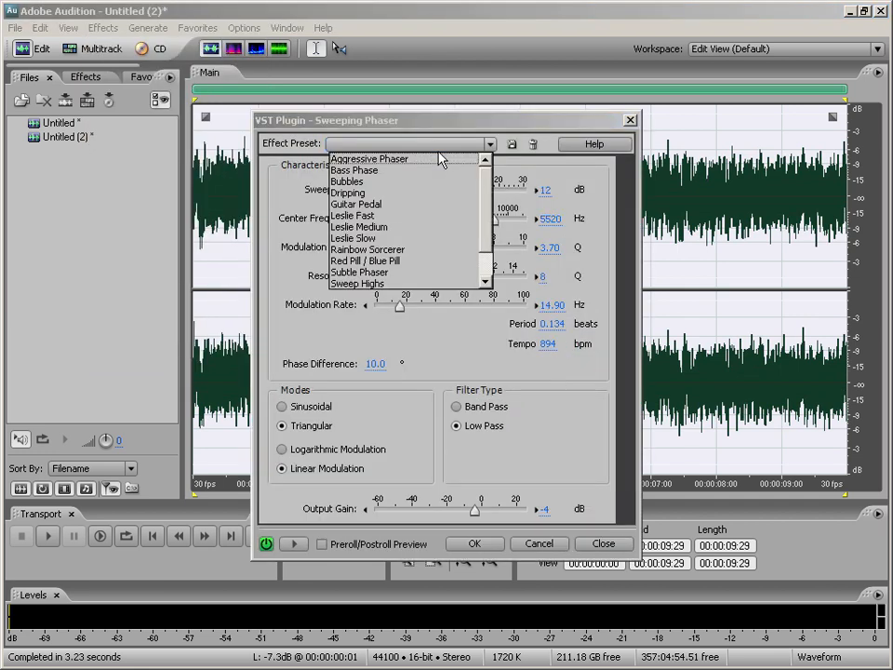
pyautogui.scroll(-1, 455, 232)
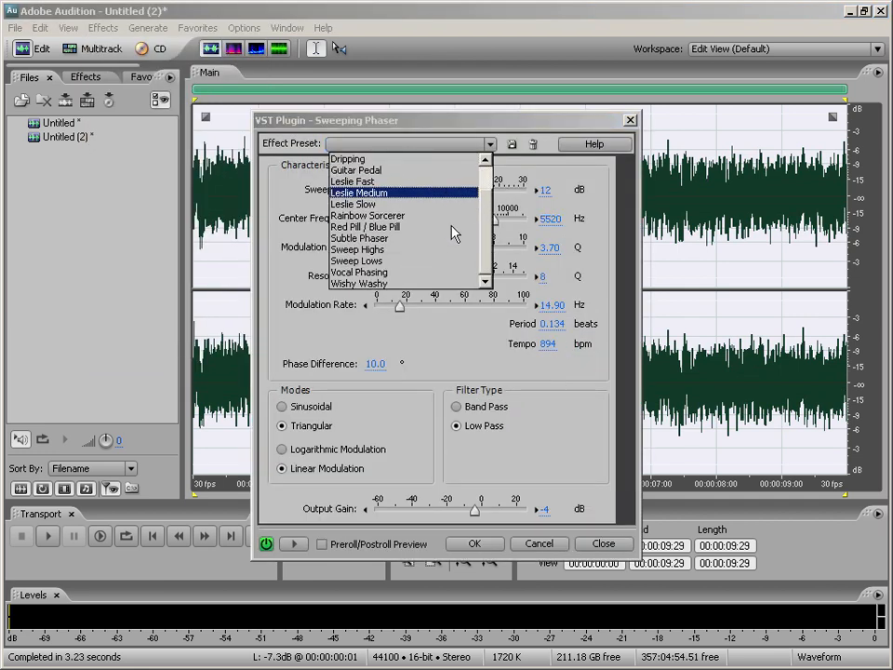
pyautogui.click(402, 283)
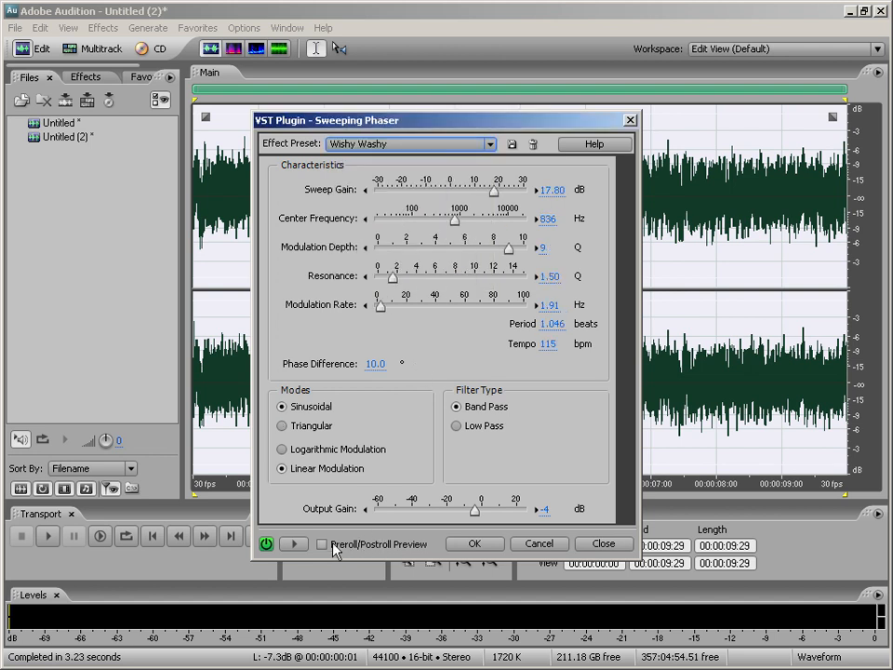
# Step: Preview the Wishy Washy preset and lower its output gain to about -18.3 dB
pyautogui.click(294, 546)
pyautogui.click(294, 545)
pyautogui.moveTo(473, 509); pyautogui.dragTo(451, 513)
pyautogui.click(294, 544)
# Step: Set the modulation rate of the Wishy Washy settings to 14.9 Hz during the preview
pyautogui.click(548, 304)
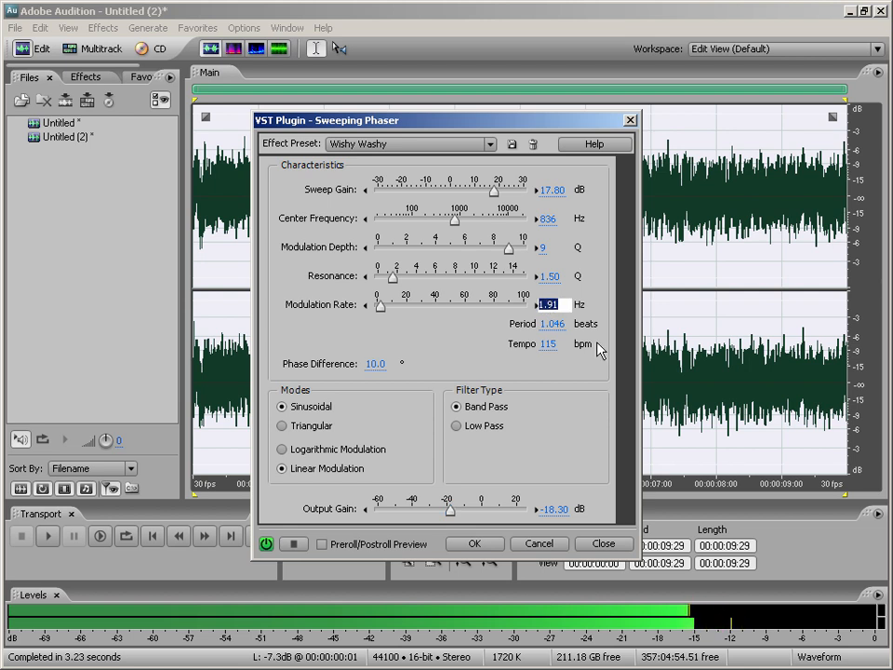
pyautogui.write('14.9')
pyautogui.press('Return')
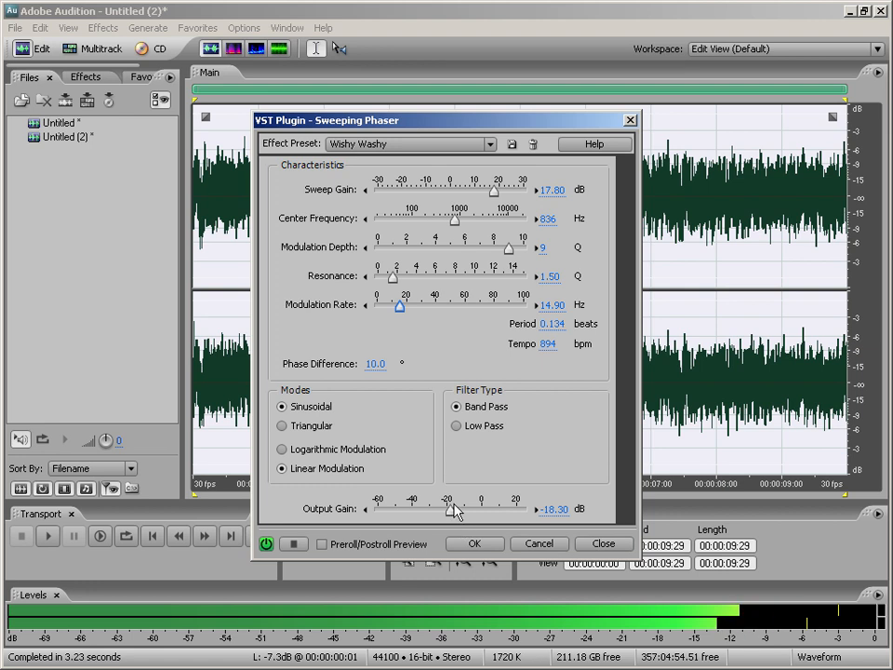
# Step: Adjust the center frequency to about 2020 Hz, modulation depth to about 9.3 and resonance to about 1 while previewing
pyautogui.moveTo(510, 249); pyautogui.dragTo(522, 250)
pyautogui.moveTo(461, 225); pyautogui.dragTo(433, 251)
pyautogui.moveTo(484, 222)
pyautogui.mouseDown()
pyautogui.moveTo(502, 226)
pyautogui.moveTo(469, 225)
pyautogui.moveTo(482, 228)
pyautogui.mouseUp()
pyautogui.moveTo(435, 250); pyautogui.dragTo(472, 250)
pyautogui.moveTo(396, 281)
pyautogui.mouseDown()
pyautogui.moveTo(376, 285)
pyautogui.moveTo(397, 285)
pyautogui.mouseUp()
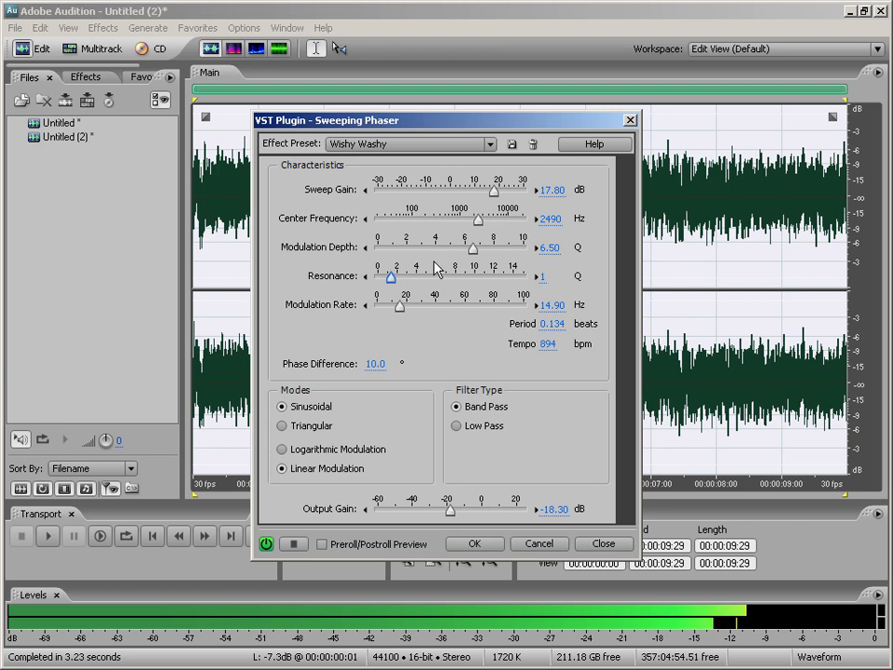
pyautogui.moveTo(477, 221)
pyautogui.mouseDown()
pyautogui.moveTo(503, 226)
pyautogui.moveTo(494, 248)
pyautogui.moveTo(514, 251)
pyautogui.moveTo(504, 224)
pyautogui.moveTo(526, 227)
pyautogui.moveTo(475, 223)
pyautogui.mouseUp()
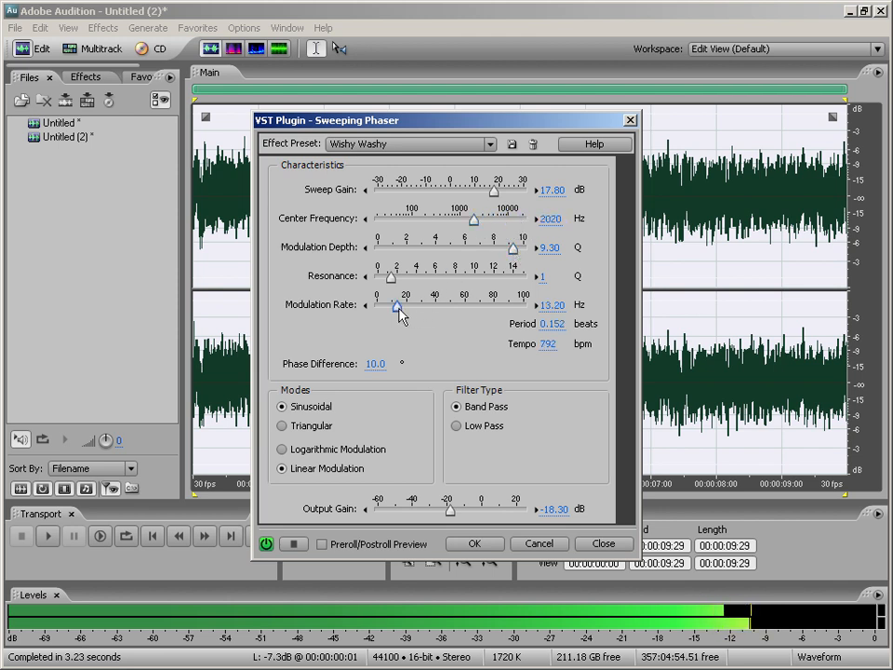
# Step: Set the modulation rate back to 14.9 Hz, raise the resonance and apply the Sweeping Phaser
pyautogui.moveTo(397, 313); pyautogui.dragTo(400, 314)
pyautogui.click(554, 305)
pyautogui.write('14.9')
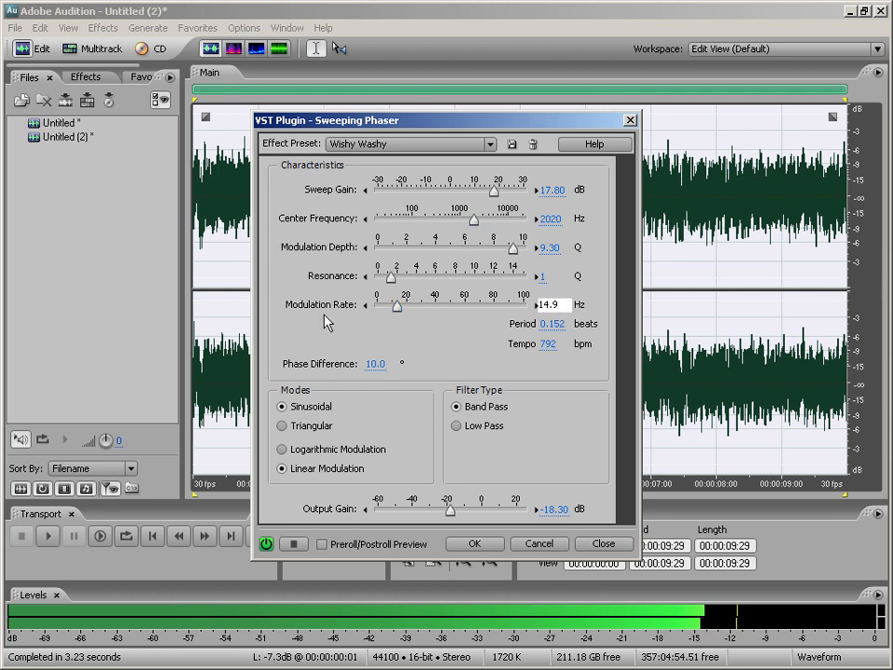
pyautogui.moveTo(391, 277); pyautogui.dragTo(442, 282)
pyautogui.click(493, 550)
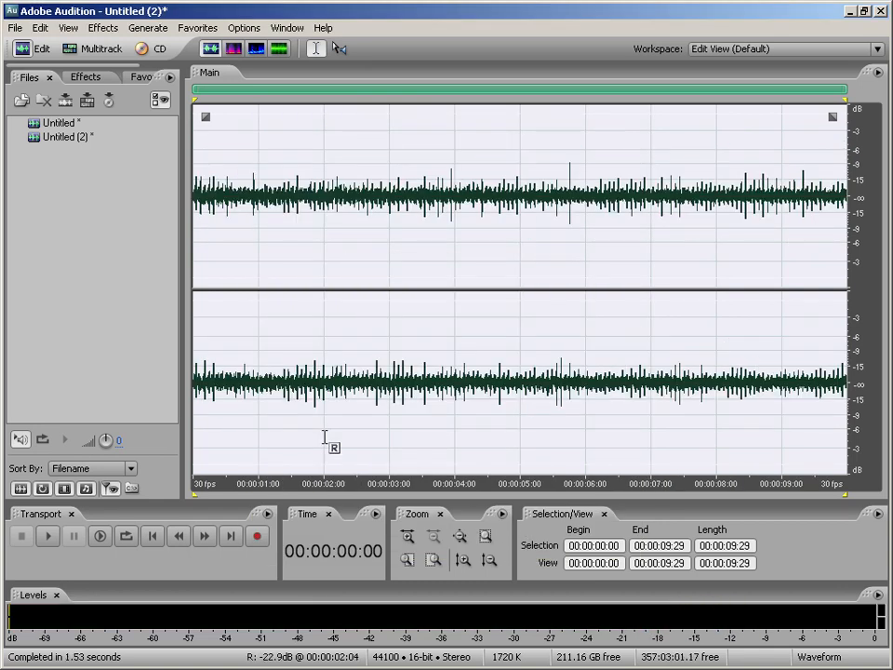
# Step: Play the start of the twice-phased noise and stop playback
pyautogui.press('space')
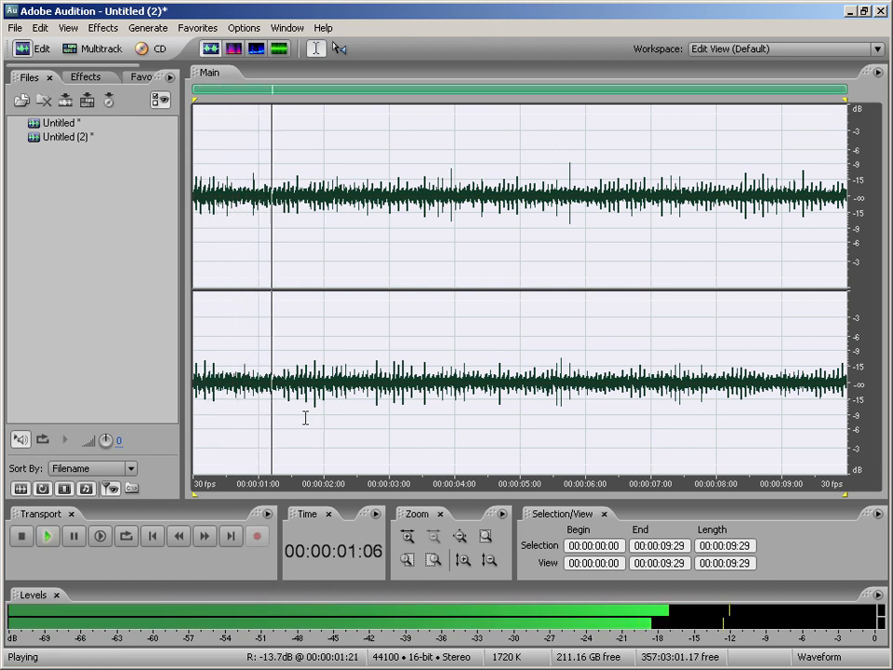
pyautogui.press('space')
pyautogui.click(110, 282)
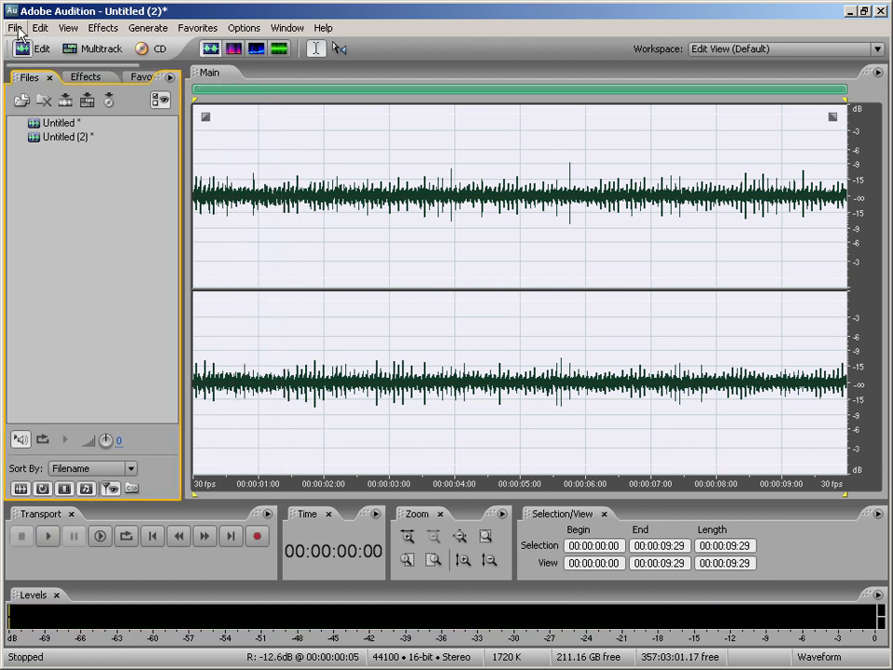
# Step: Create a new 44100 Hz, 16-bit stereo waveform and generate 10 seconds of brown spatial stereo noise at intensity 30
pyautogui.click(17, 29)
pyautogui.click(20, 45)
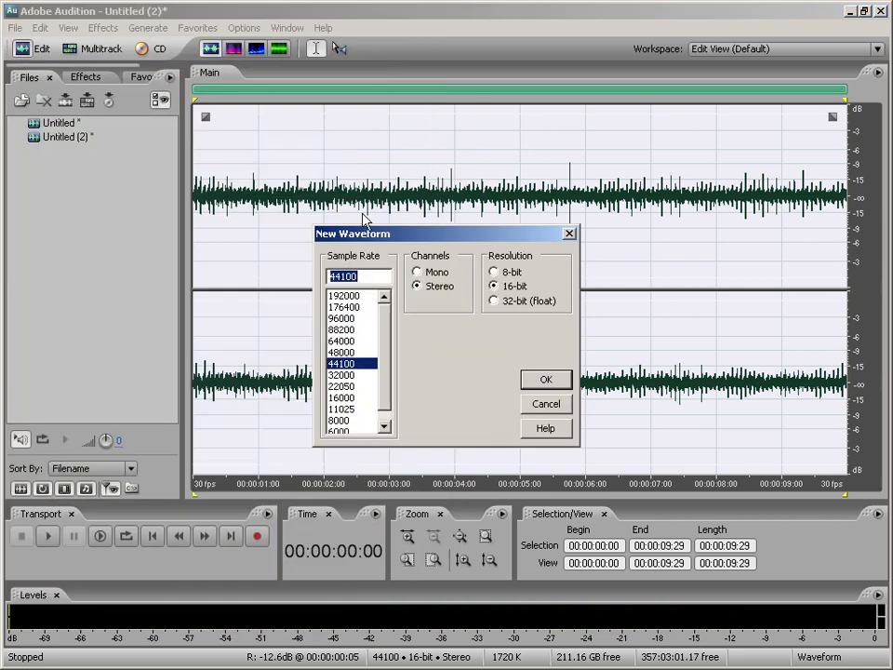
pyautogui.click(551, 376)
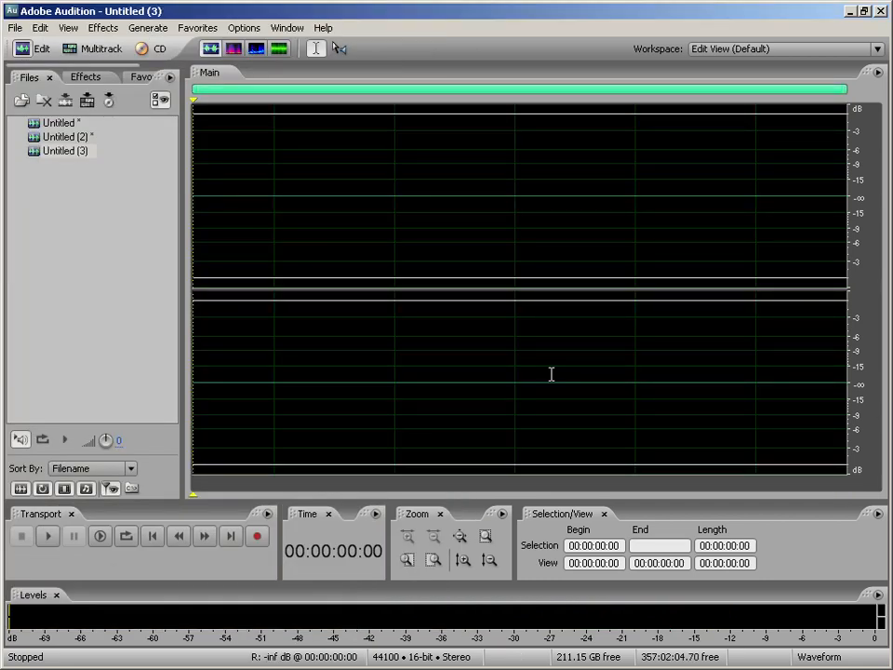
pyautogui.click(148, 28)
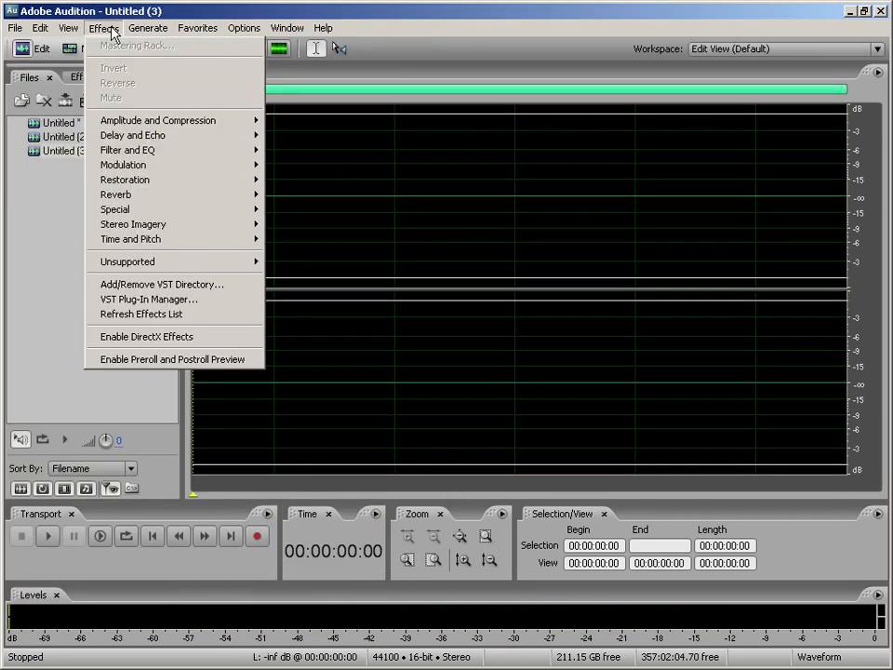
pyautogui.click(156, 83)
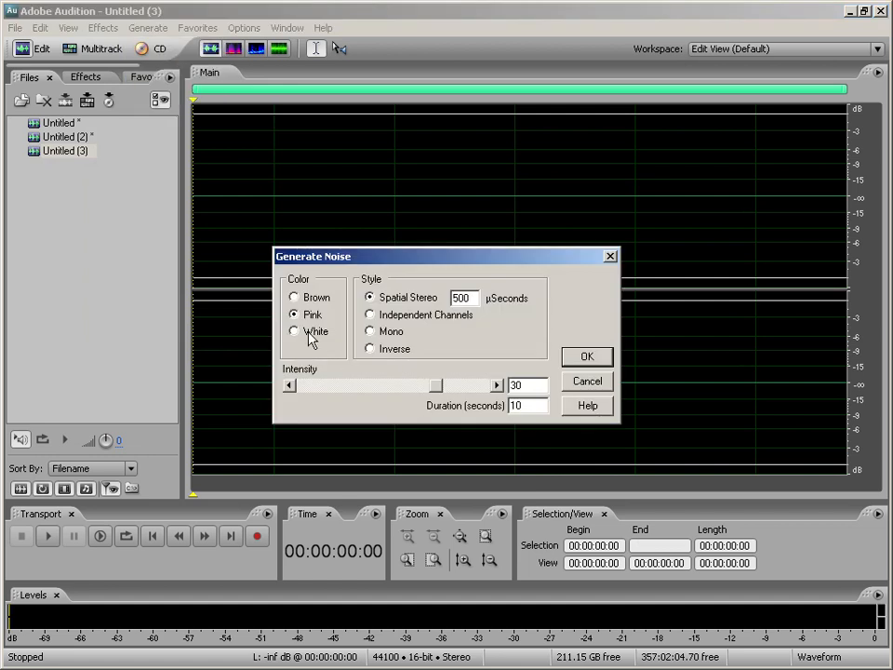
pyautogui.click(609, 359)
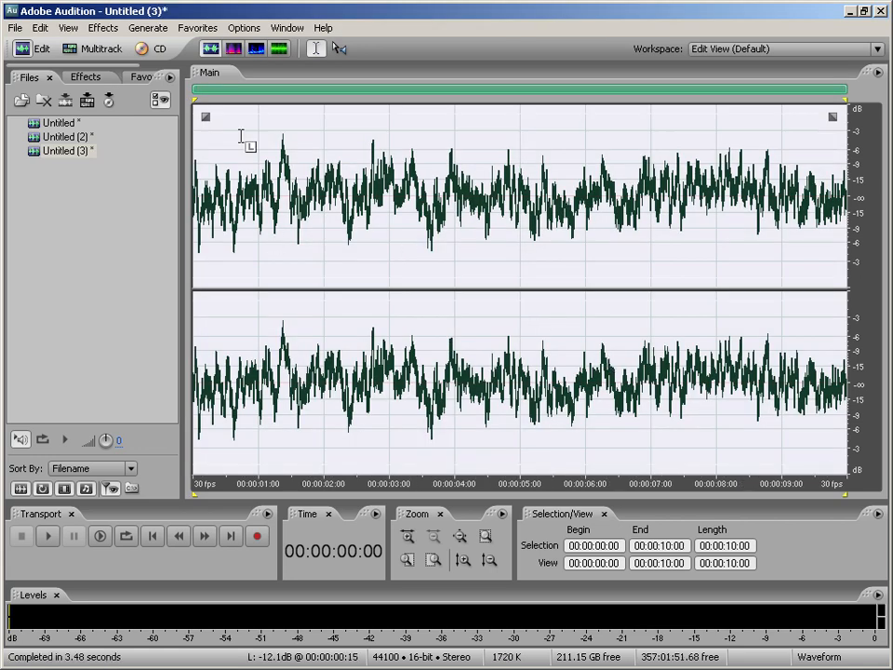
# Step: Load the Red Pill / Blue Pill preset of the Sweeping Phaser for the new brown noise
pyautogui.click(115, 29)
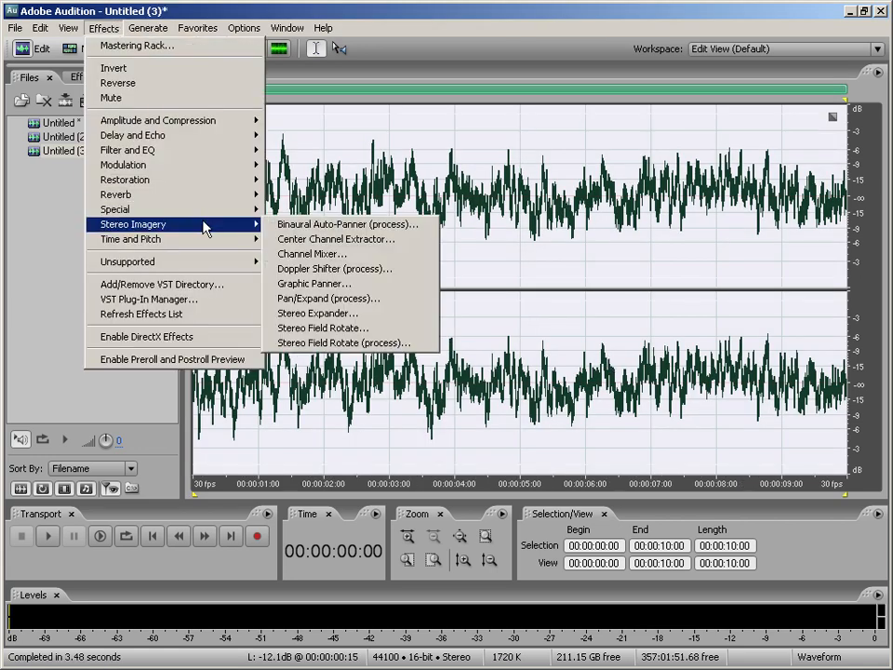
pyautogui.moveTo(196, 214)
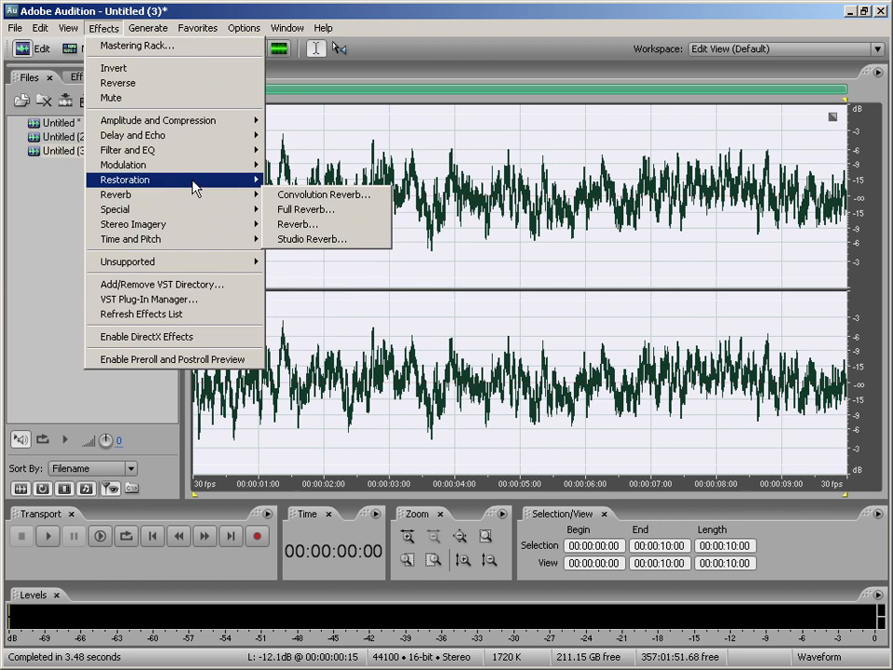
pyautogui.moveTo(194, 181)
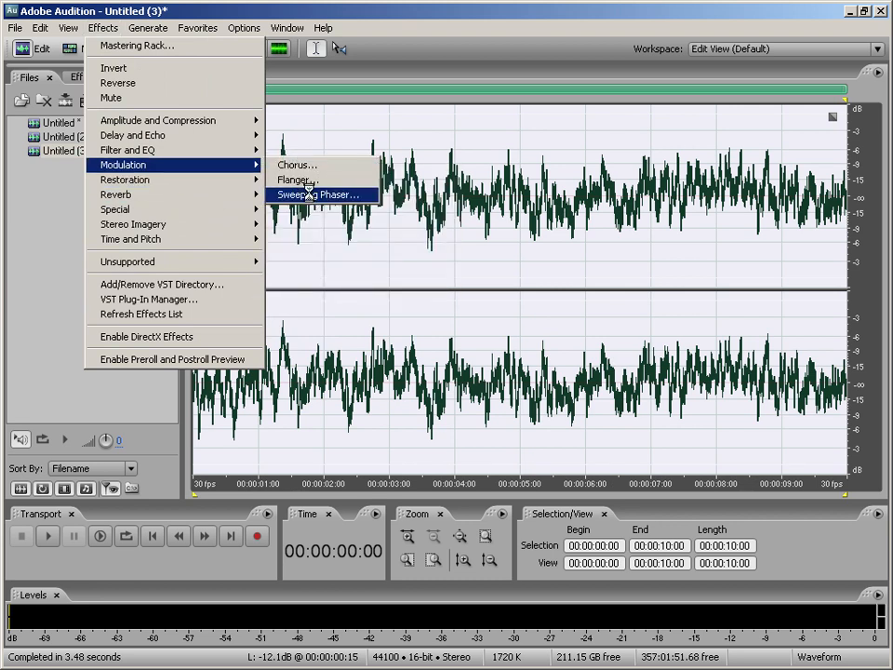
pyautogui.click(281, 195)
pyautogui.click(409, 144)
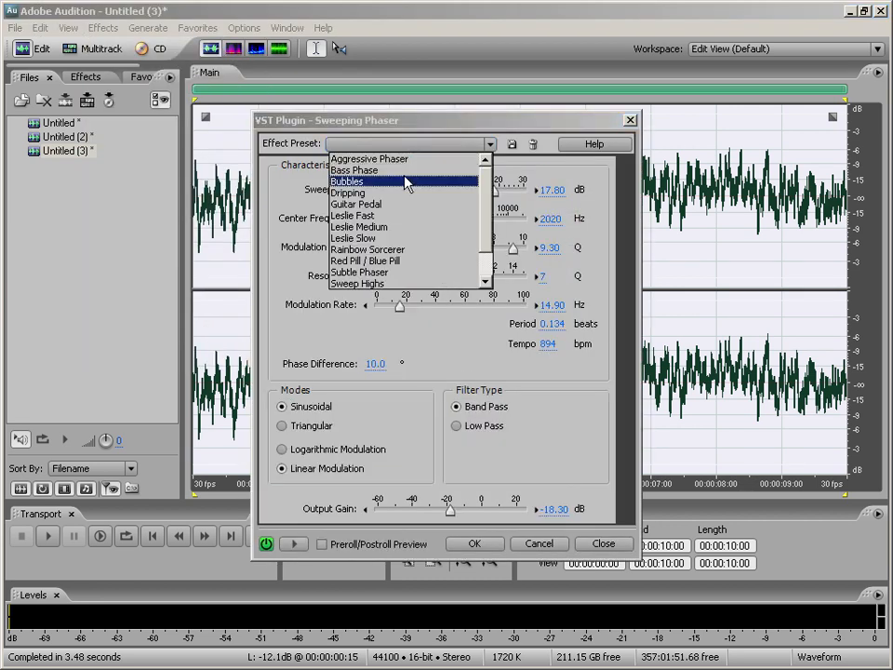
pyautogui.click(372, 261)
# Step: Set the modulation rate to 14.9 Hz with triangular mode and linear modulation, and start the preview
pyautogui.click(550, 303)
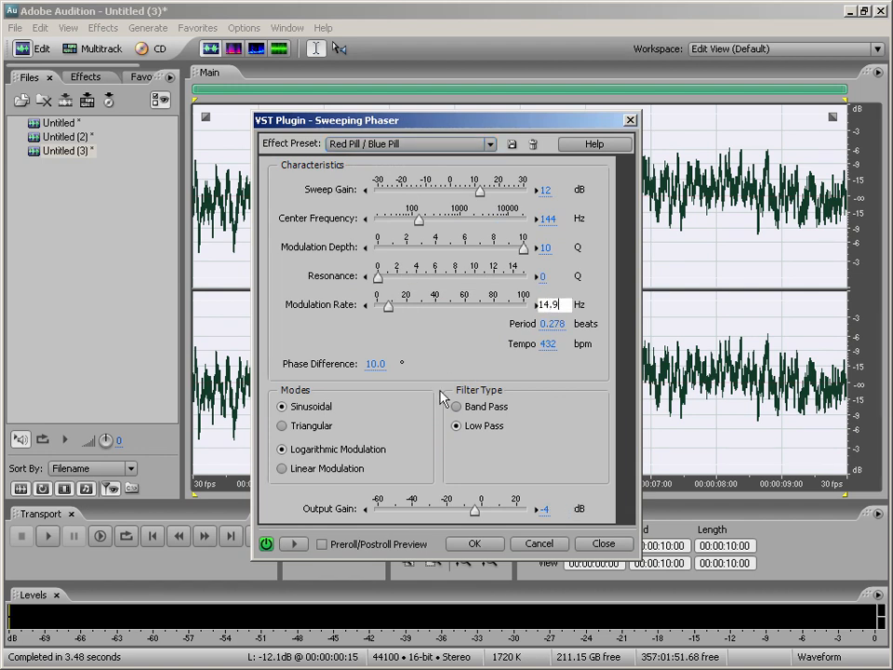
pyautogui.click(311, 426)
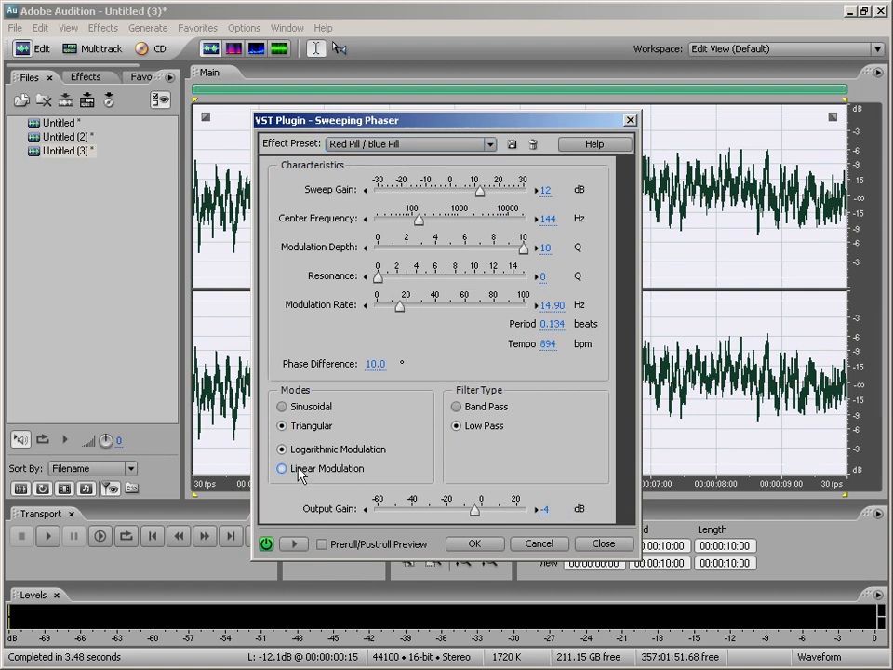
pyautogui.click(294, 544)
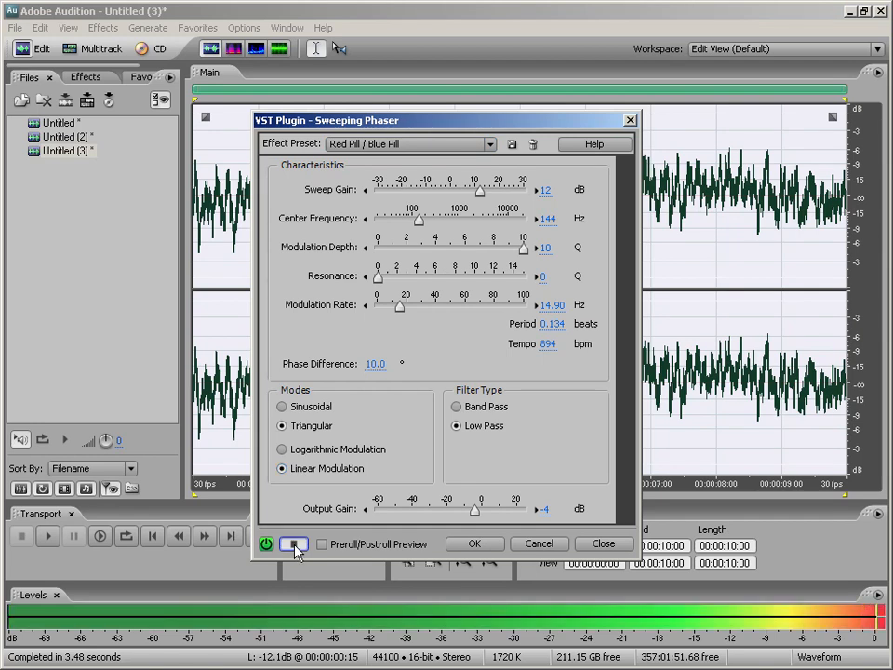
# Step: Adjust modulation depth to about 6.7, output gain to about -7.7 dB, center frequency to about 87 Hz and sweep gain to about 13.8 dB
pyautogui.moveTo(522, 248); pyautogui.dragTo(475, 250)
pyautogui.moveTo(473, 511); pyautogui.dragTo(468, 513)
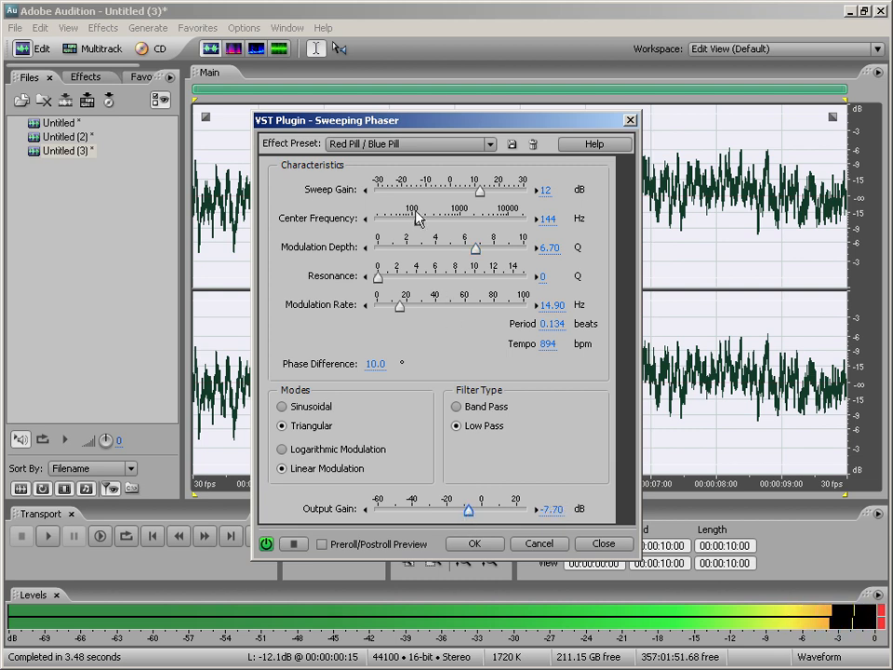
pyautogui.moveTo(420, 222)
pyautogui.mouseDown()
pyautogui.moveTo(399, 221)
pyautogui.moveTo(408, 220)
pyautogui.mouseUp()
pyautogui.moveTo(480, 189); pyautogui.dragTo(485, 190)
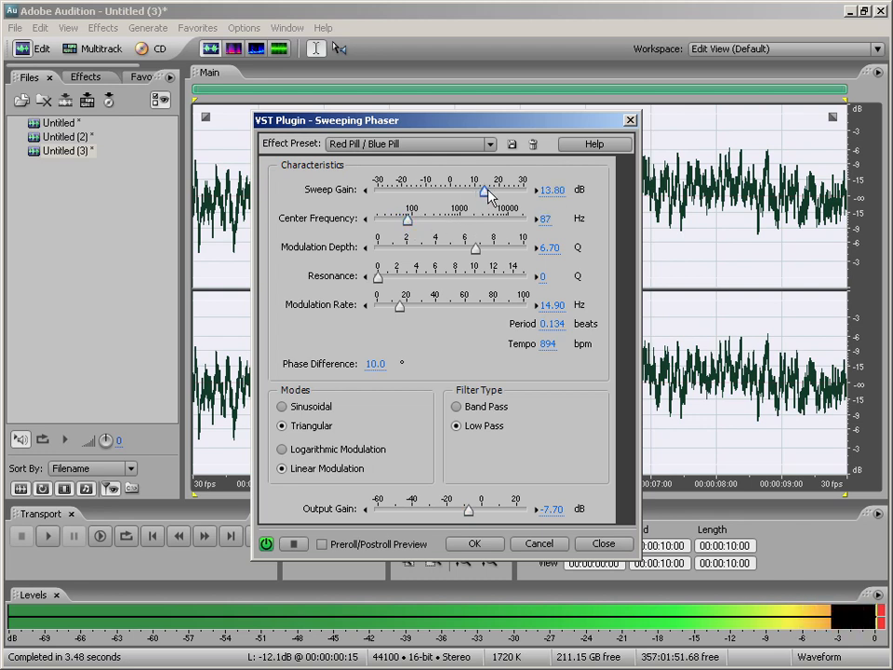
# Step: Raise the resonance to 5 and the modulation depth to about 7.6, and apply the Sweeping Phaser
pyautogui.moveTo(386, 280); pyautogui.dragTo(431, 280)
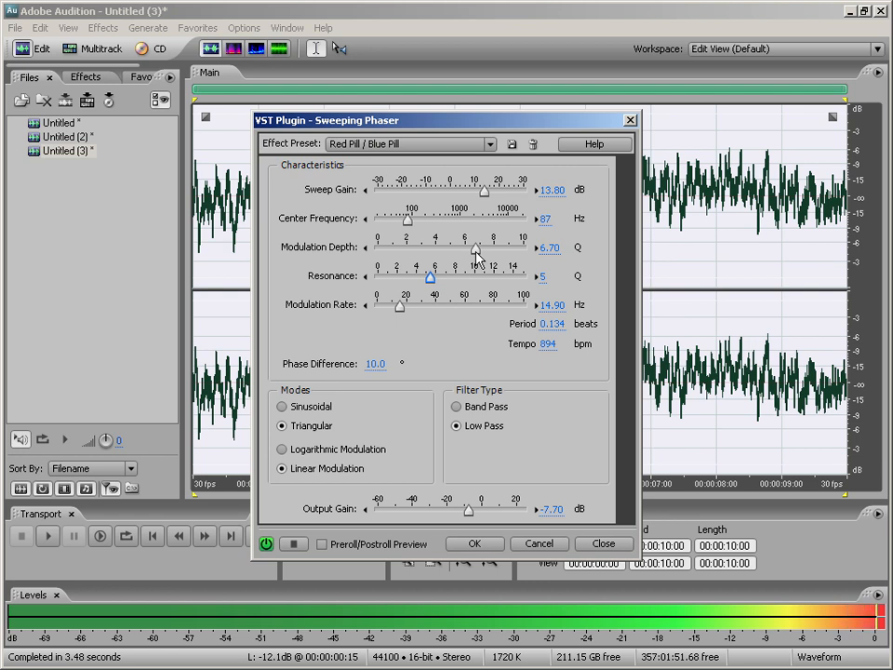
pyautogui.moveTo(475, 249); pyautogui.dragTo(489, 251)
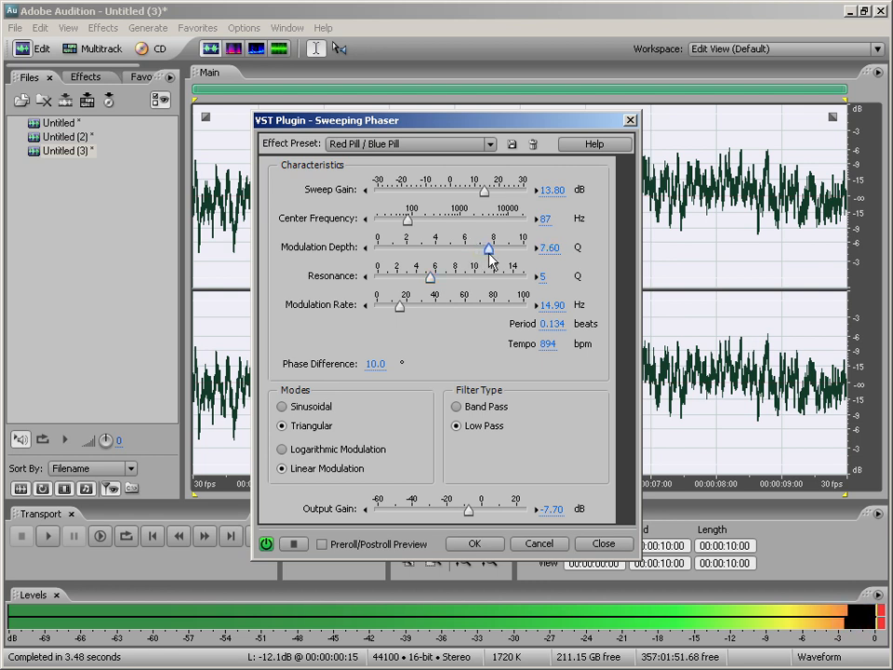
pyautogui.click(475, 547)
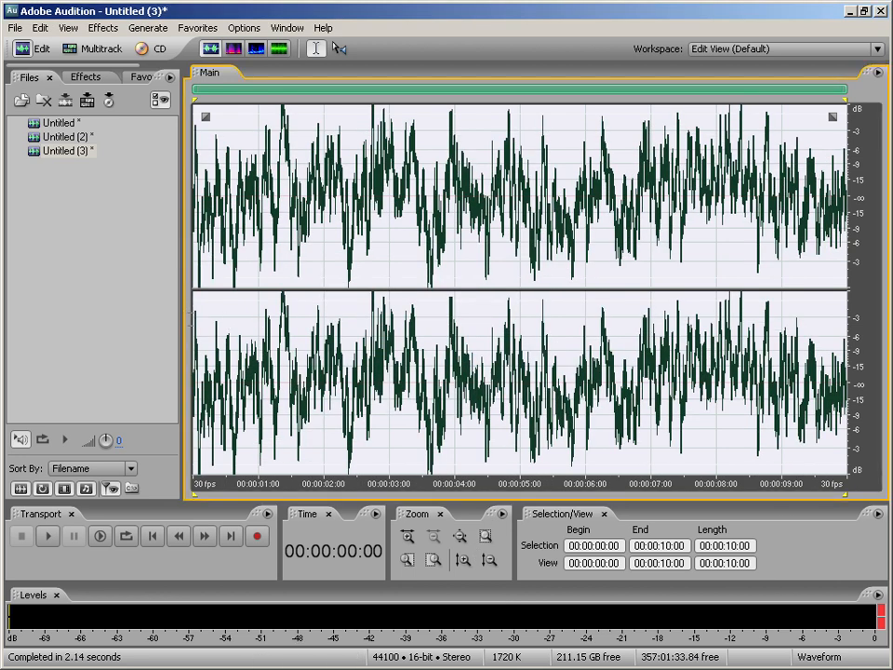
# Step: Create another 44100 Hz, 16-bit stereo waveform and fill it with 10 seconds of brown noise at intensity 30
pyautogui.click(98, 260)
pyautogui.click(15, 28)
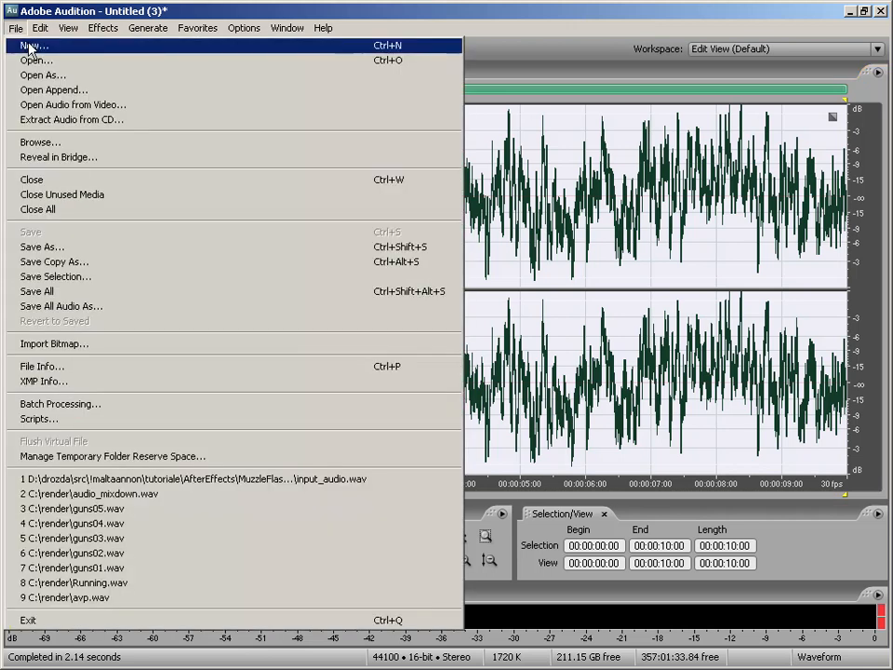
pyautogui.click(34, 46)
pyautogui.click(539, 380)
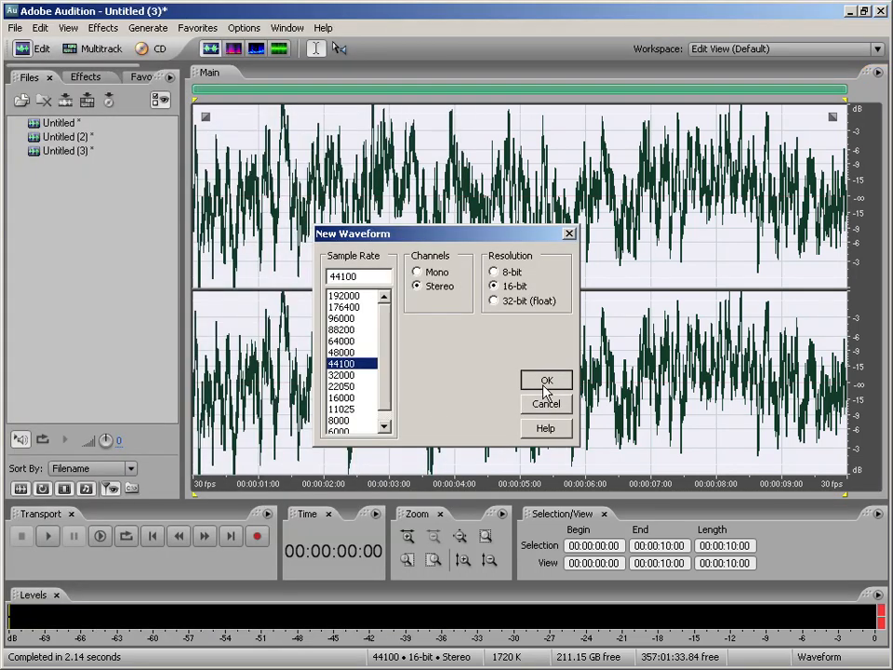
pyautogui.click(149, 28)
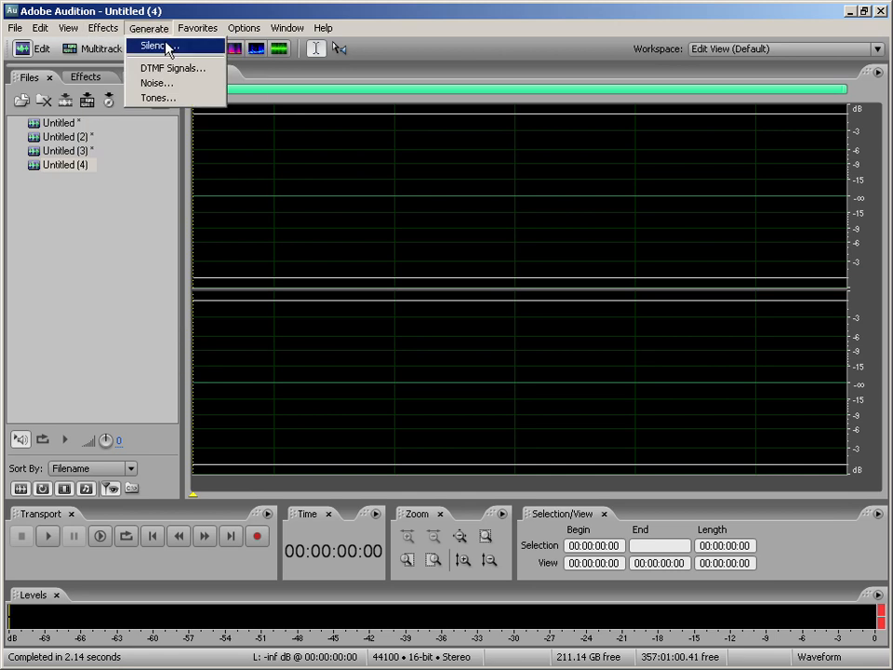
pyautogui.click(167, 83)
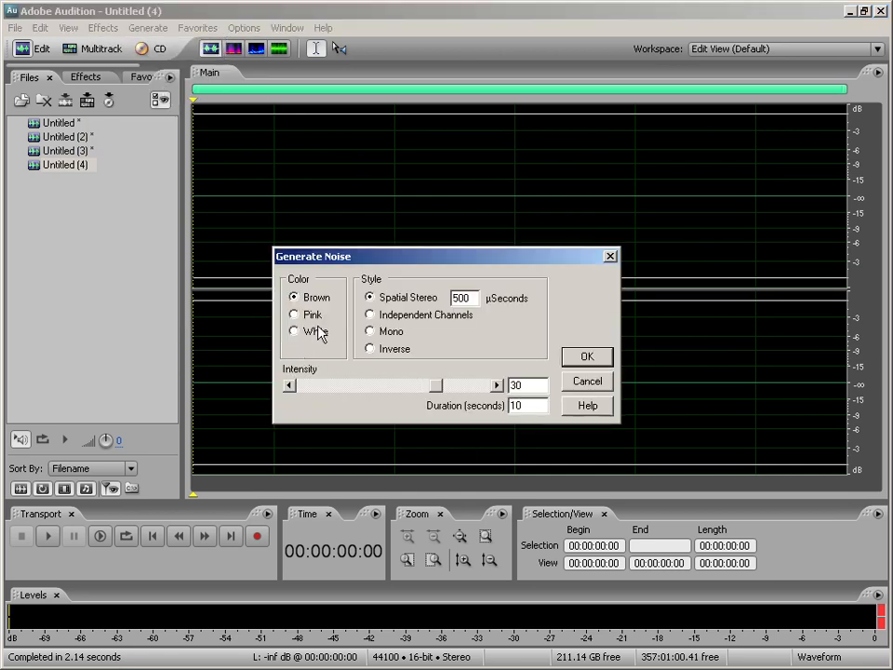
pyautogui.click(588, 359)
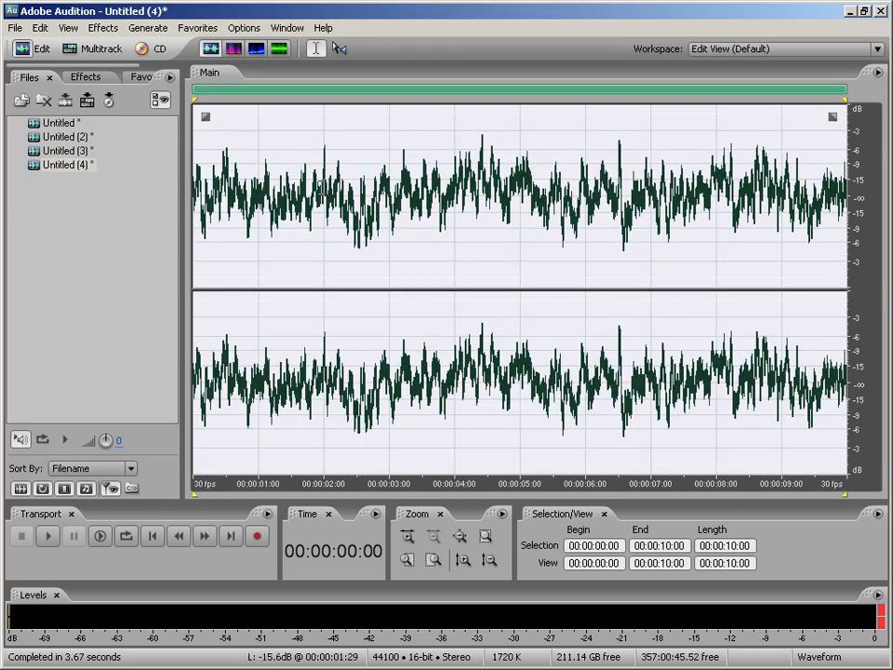
# Step: Load the Lawnmower preset of the Binaural Auto-Panner for the newly generated noise
pyautogui.click(103, 28)
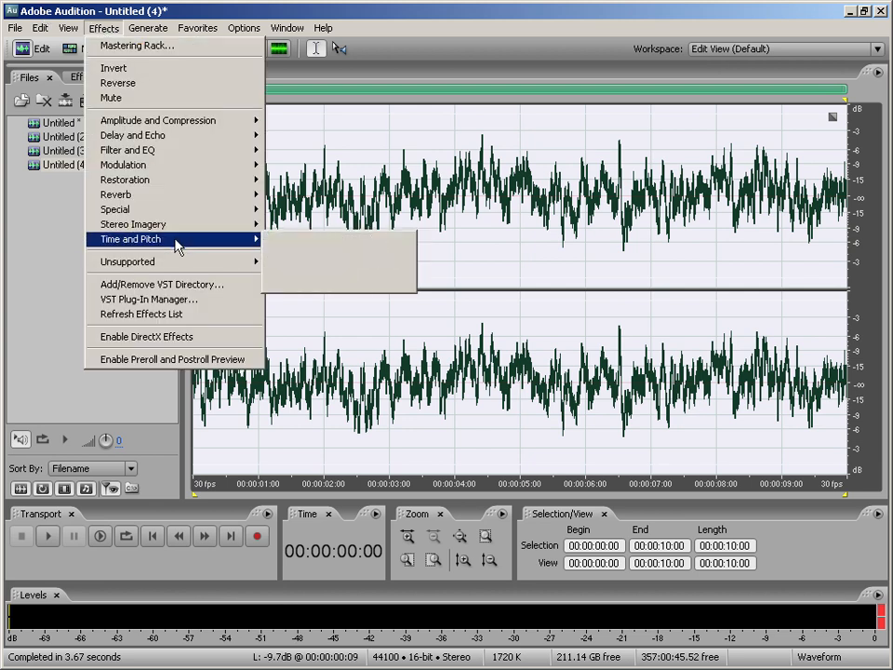
pyautogui.moveTo(175, 229)
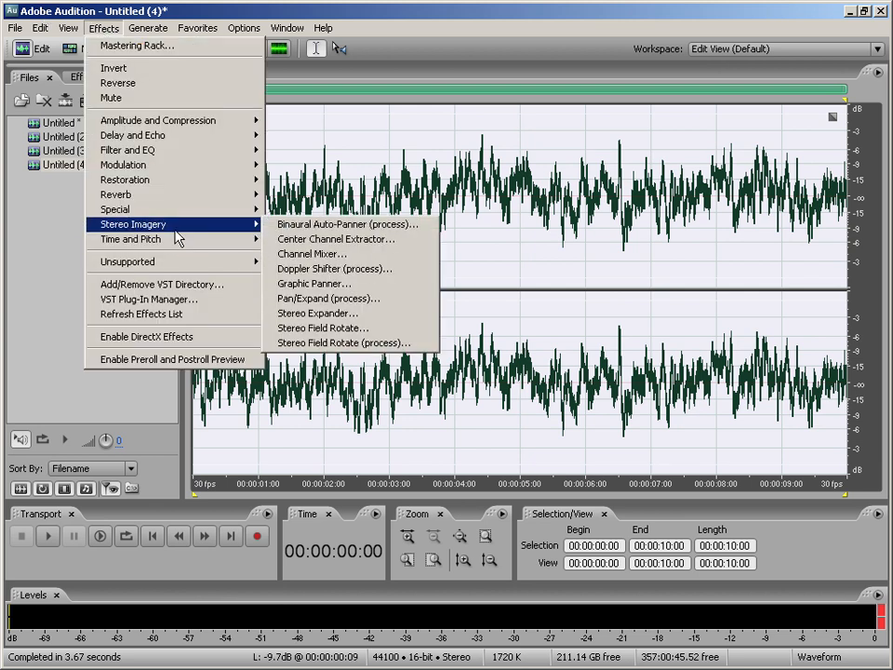
pyautogui.click(318, 234)
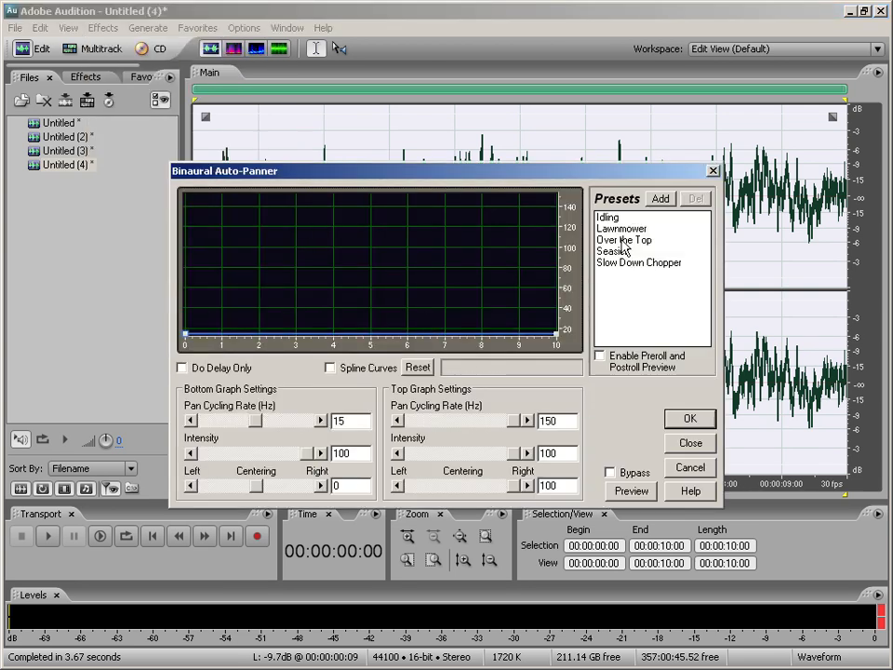
pyautogui.click(618, 228)
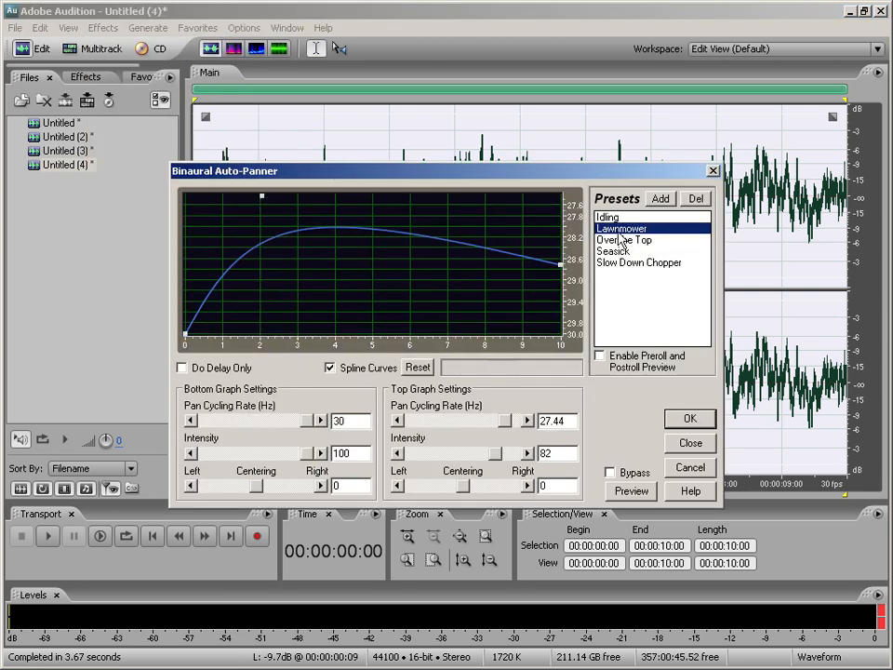
# Step: Try reshaping the pan curve into a broad symmetrical arch with two upper control points and both ends at the graph's base
pyautogui.moveTo(263, 197); pyautogui.dragTo(230, 196)
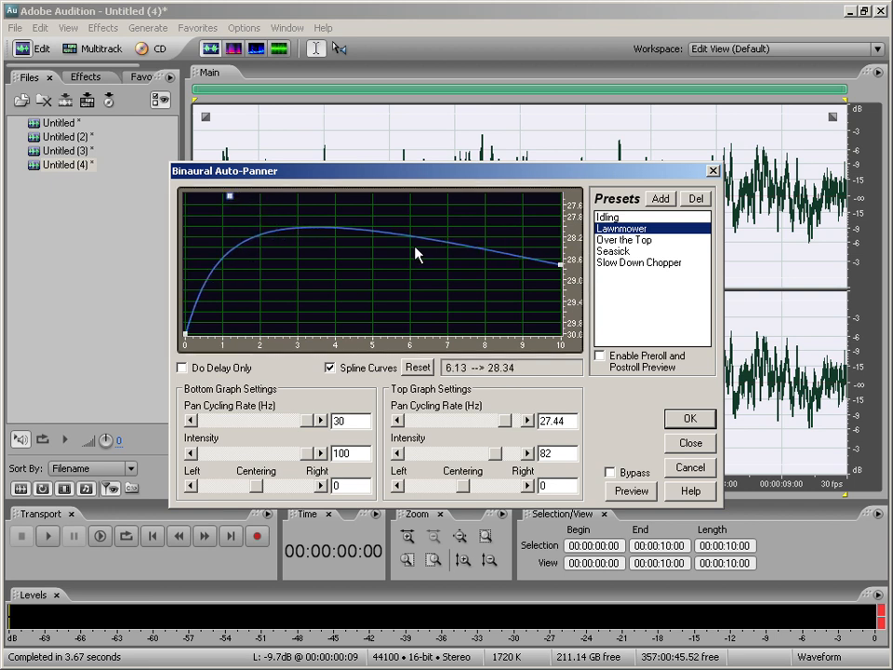
pyautogui.moveTo(389, 279); pyautogui.dragTo(371, 335)
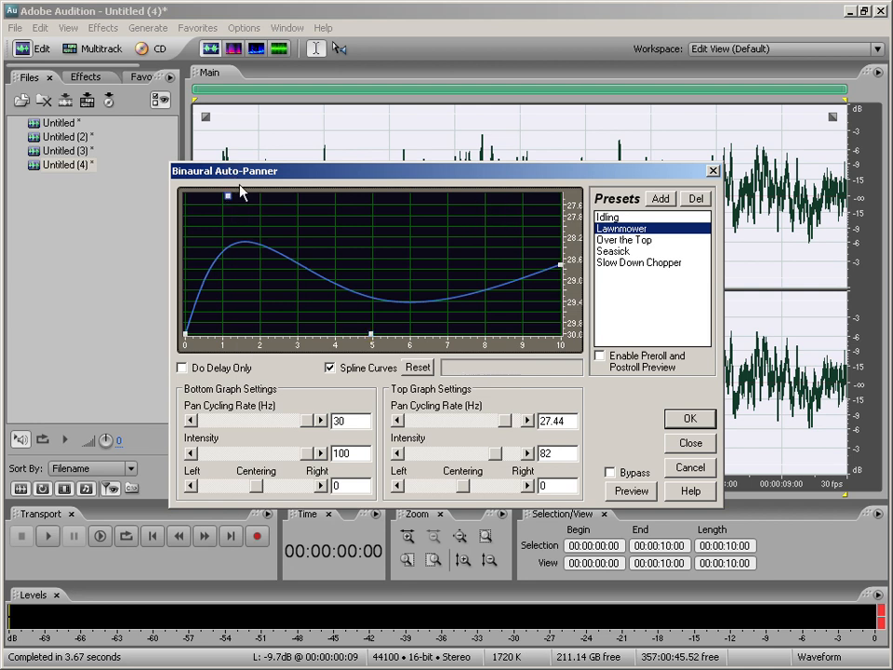
pyautogui.moveTo(371, 333); pyautogui.dragTo(374, 196)
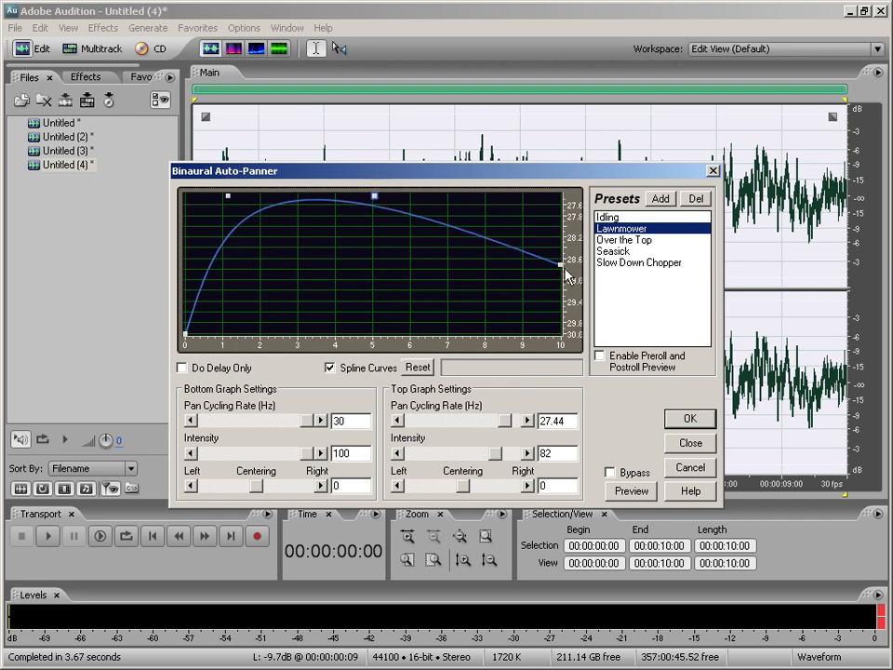
pyautogui.moveTo(562, 267); pyautogui.dragTo(574, 368)
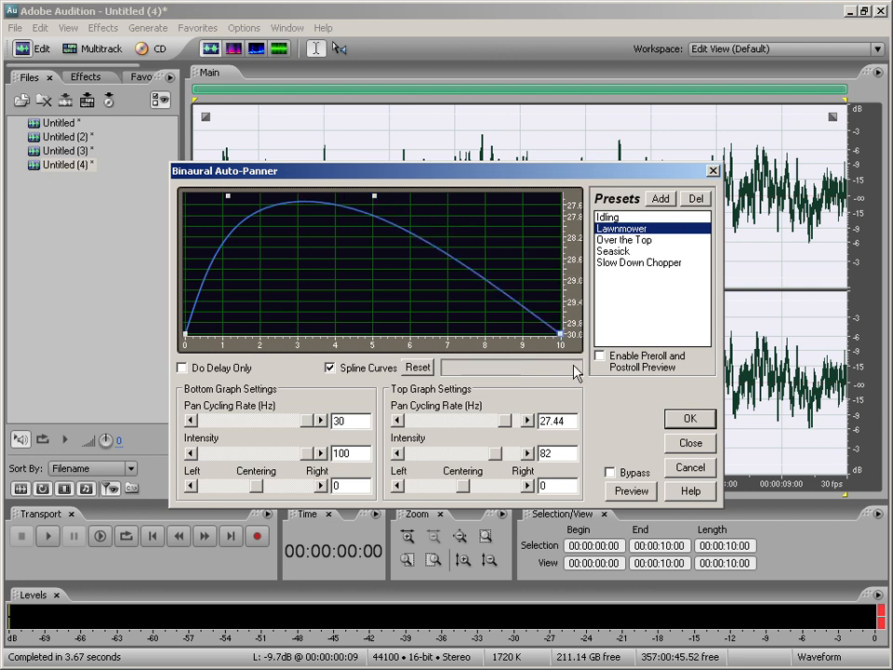
pyautogui.moveTo(377, 197); pyautogui.dragTo(494, 195)
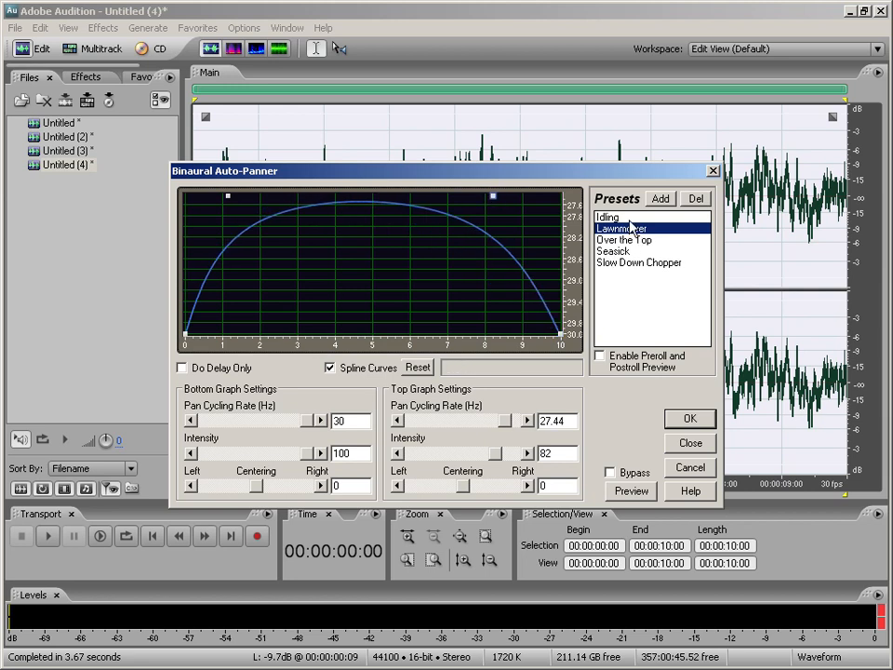
# Step: Reset the pan curve to flat, set the bottom graph's pan cycling rate to 14.9 Hz and preview the effect
pyautogui.click(420, 368)
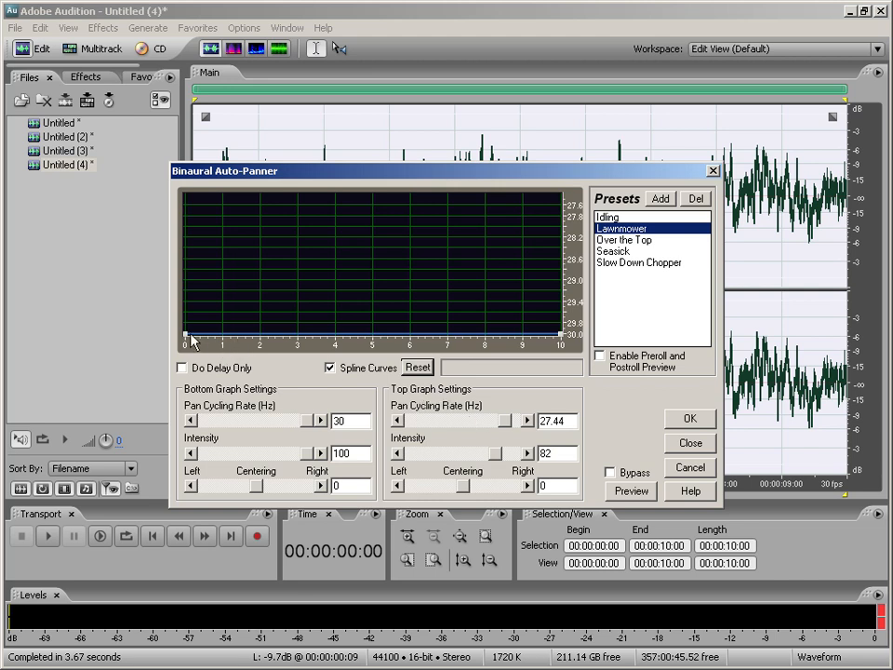
pyautogui.doubleClick(355, 422)
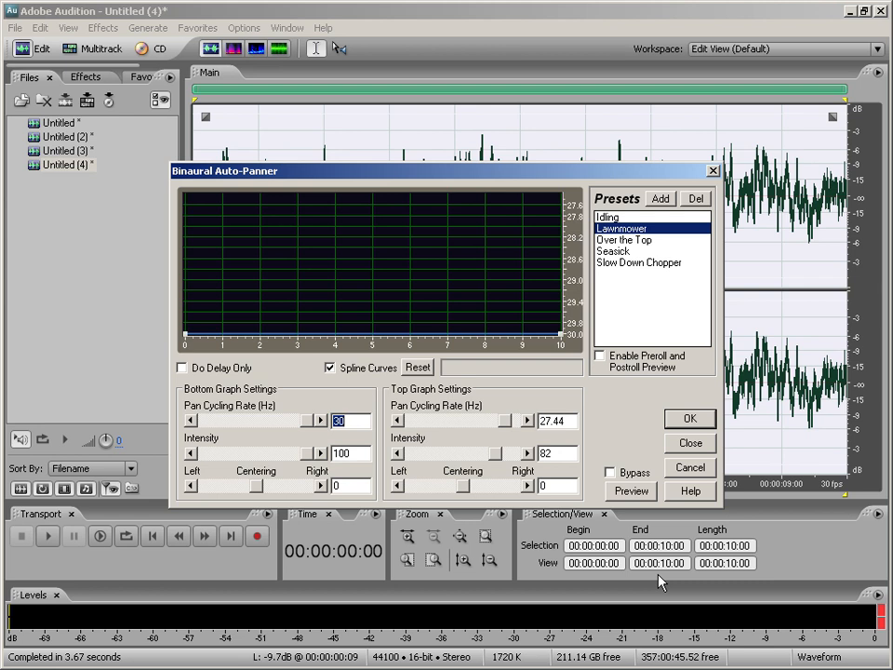
pyautogui.write('14.9')
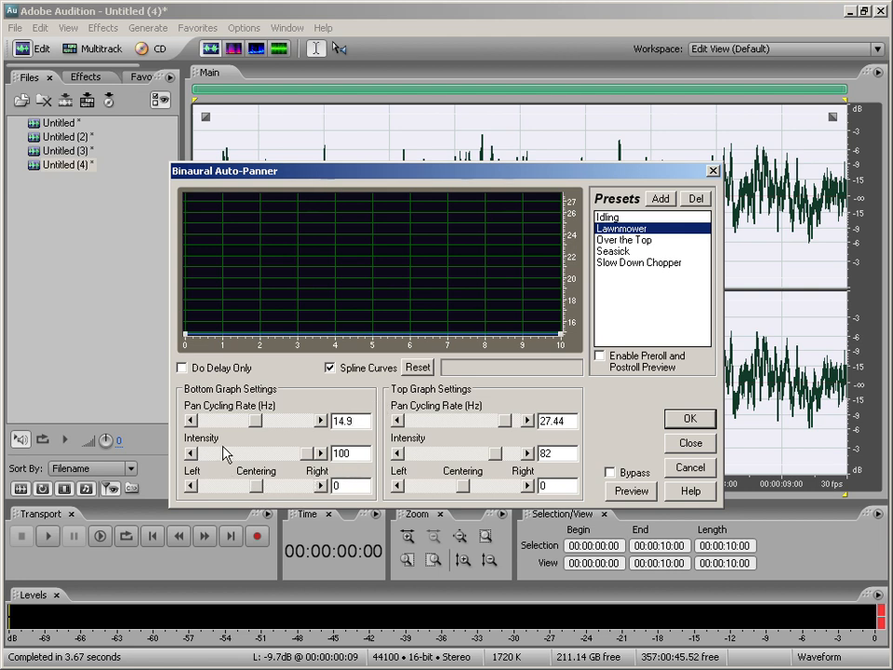
pyautogui.click(631, 490)
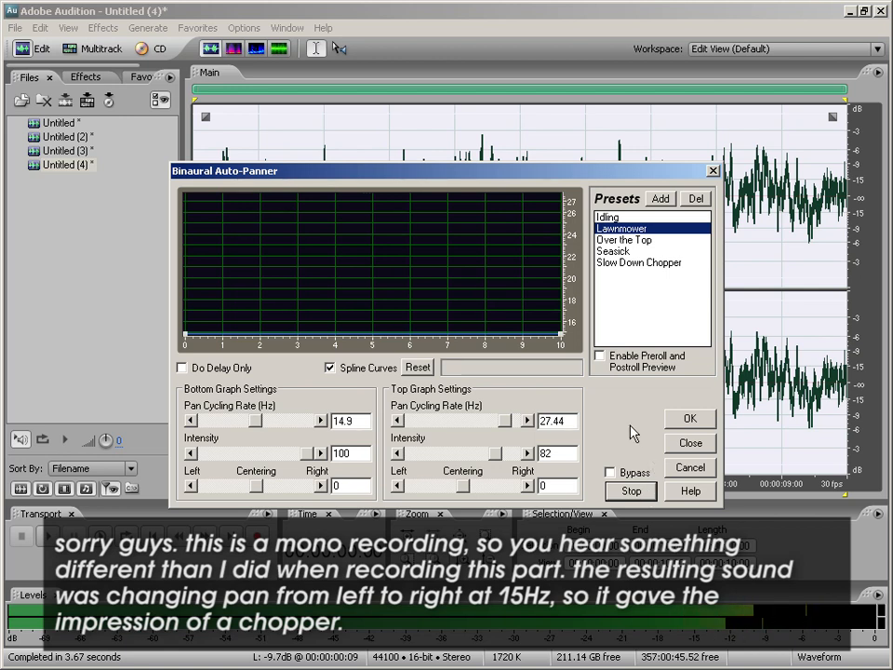
# Step: Apply the Binaural Auto-Panner to the brown noise and play back the processed waveform
pyautogui.click(690, 421)
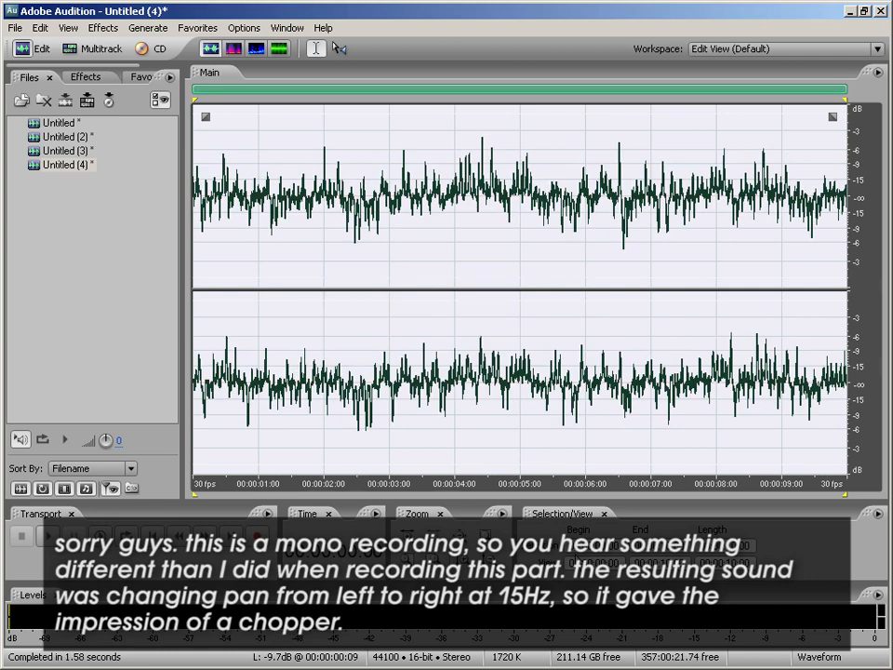
pyautogui.press('space')
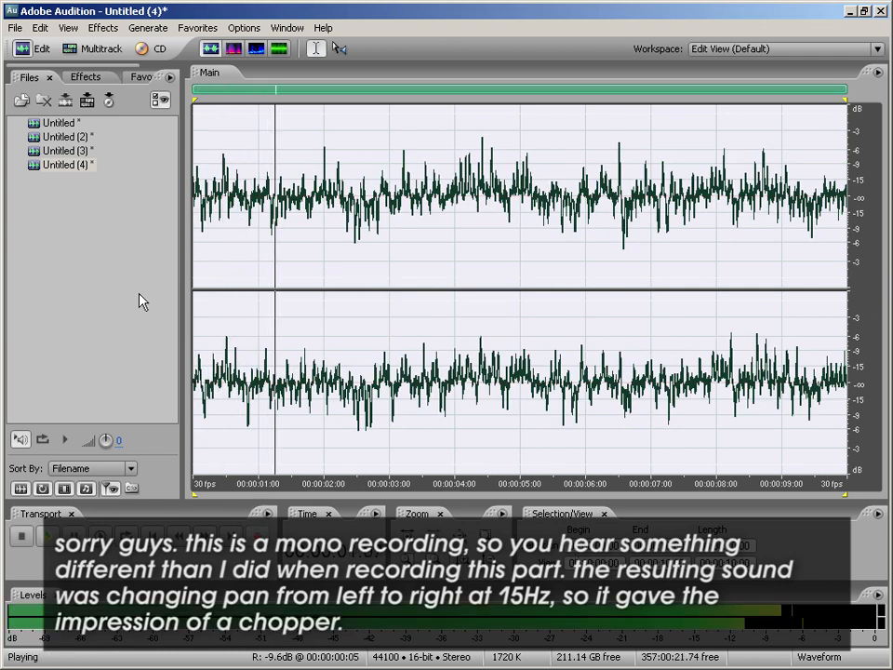
pyautogui.click(115, 291)
pyautogui.click(193, 180)
pyautogui.click(113, 270)
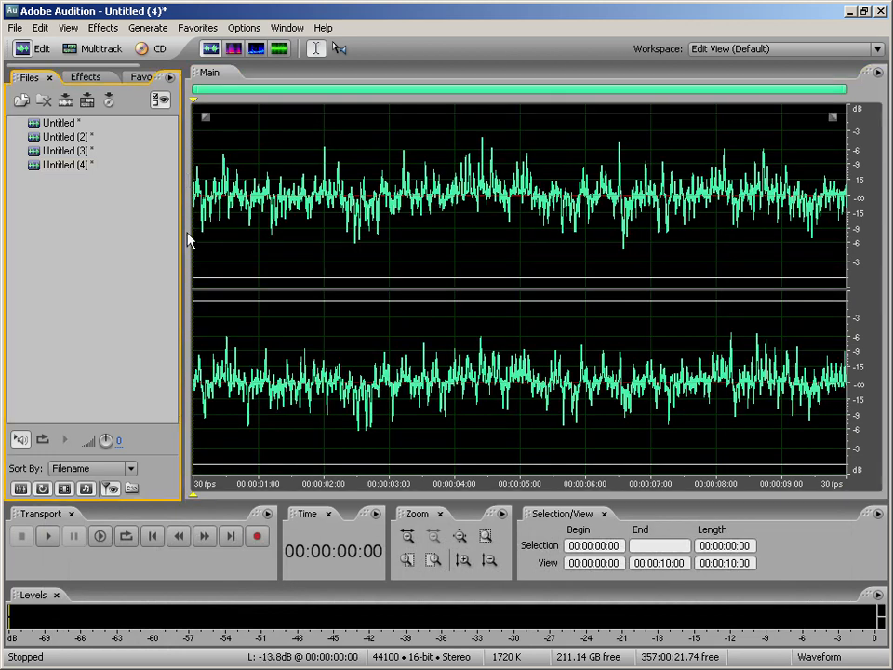
# Step: Switch to the multitrack session and place Untitled, Untitled (2), Untitled (3) and Untitled (4) at the start of Tracks 1 to 4 respectively
pyautogui.click(69, 50)
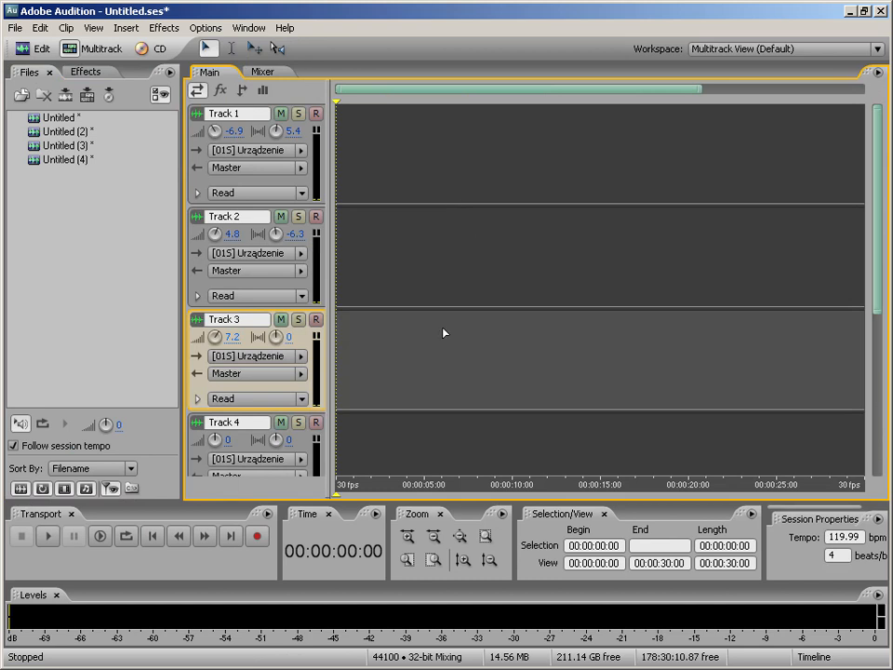
pyautogui.moveTo(877, 311)
pyautogui.mouseDown()
pyautogui.moveTo(878, 346)
pyautogui.moveTo(877, 334)
pyautogui.mouseUp()
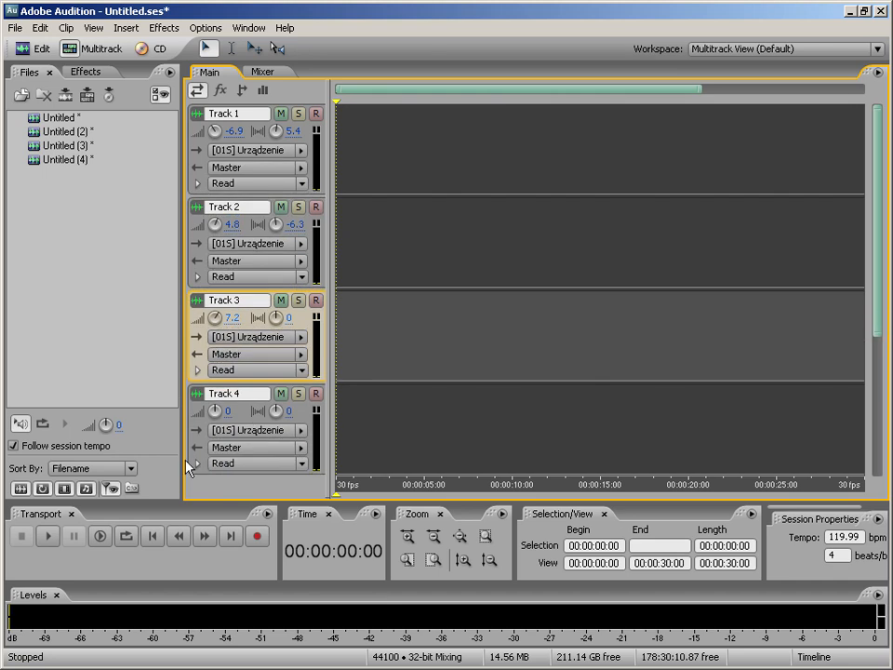
pyautogui.moveTo(58, 118); pyautogui.dragTo(303, 165)
pyautogui.moveTo(56, 131); pyautogui.dragTo(240, 210)
pyautogui.moveTo(70, 147); pyautogui.dragTo(279, 327)
pyautogui.moveTo(86, 166); pyautogui.dragTo(365, 392)
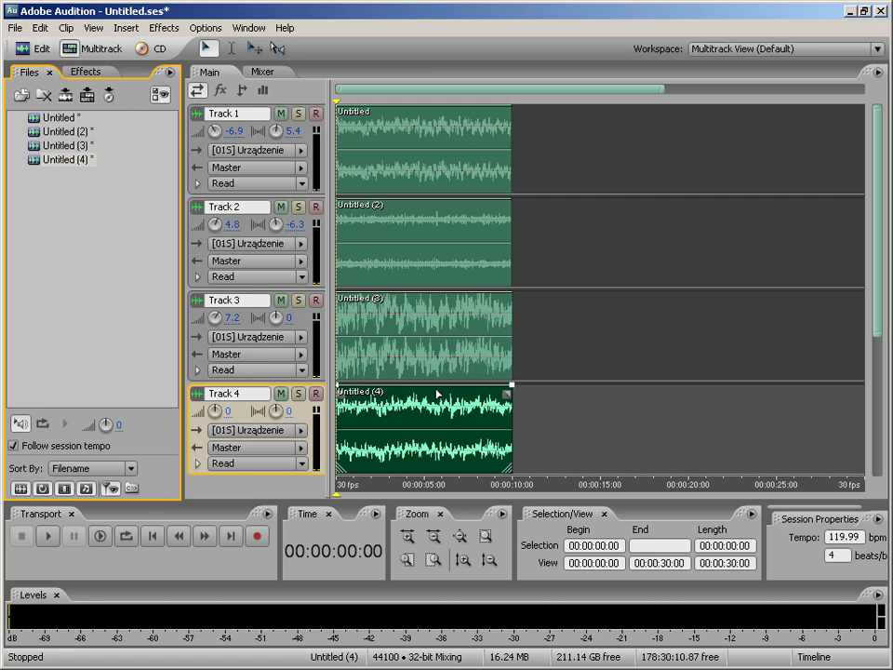
# Step: Reset the volume and pan of Tracks 1 and 2 and the volume of Track 3 to 0
pyautogui.click(292, 131)
pyautogui.click(290, 224)
pyautogui.write('0')
pyautogui.click(235, 130)
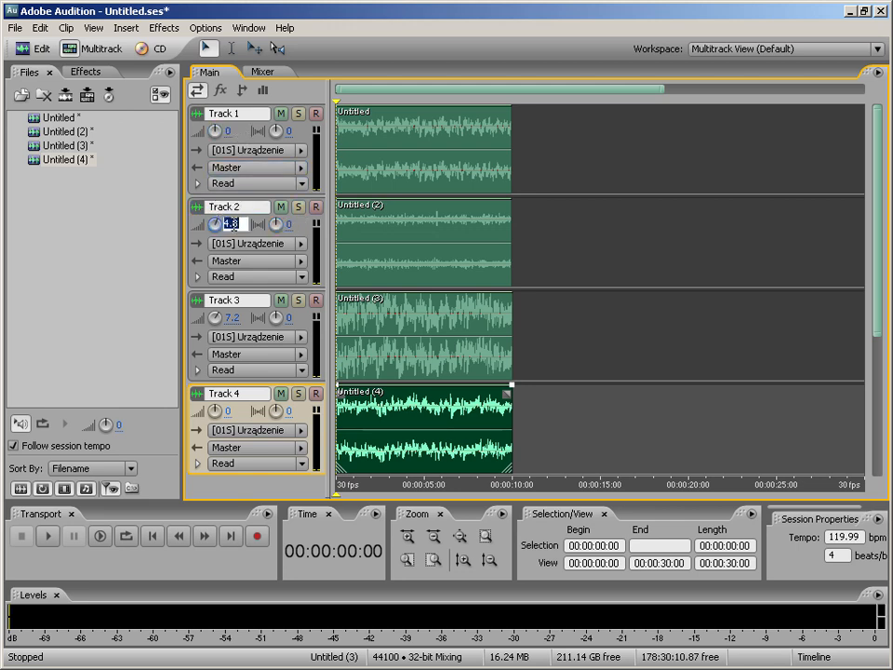
pyautogui.click(232, 317)
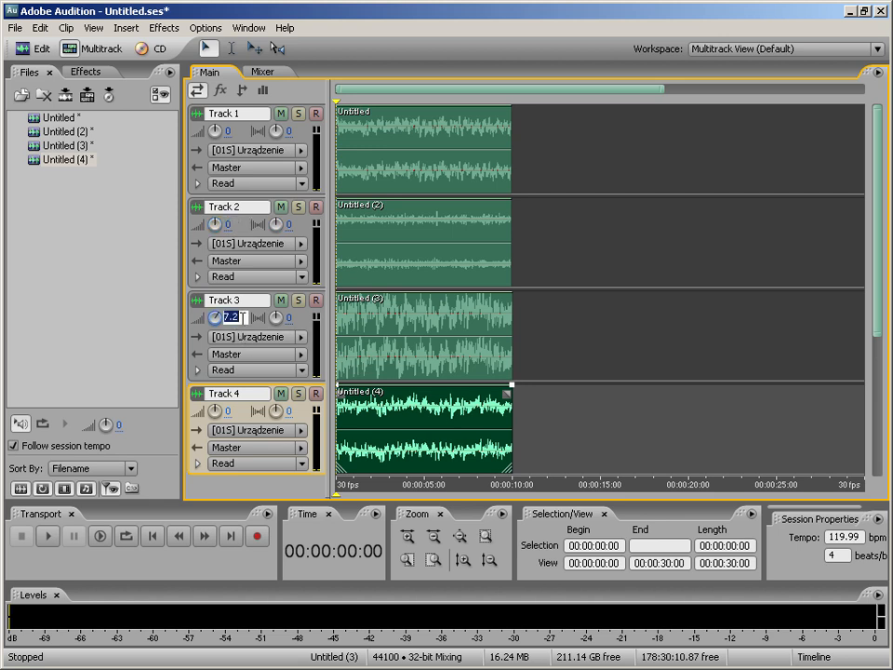
pyautogui.click(334, 364)
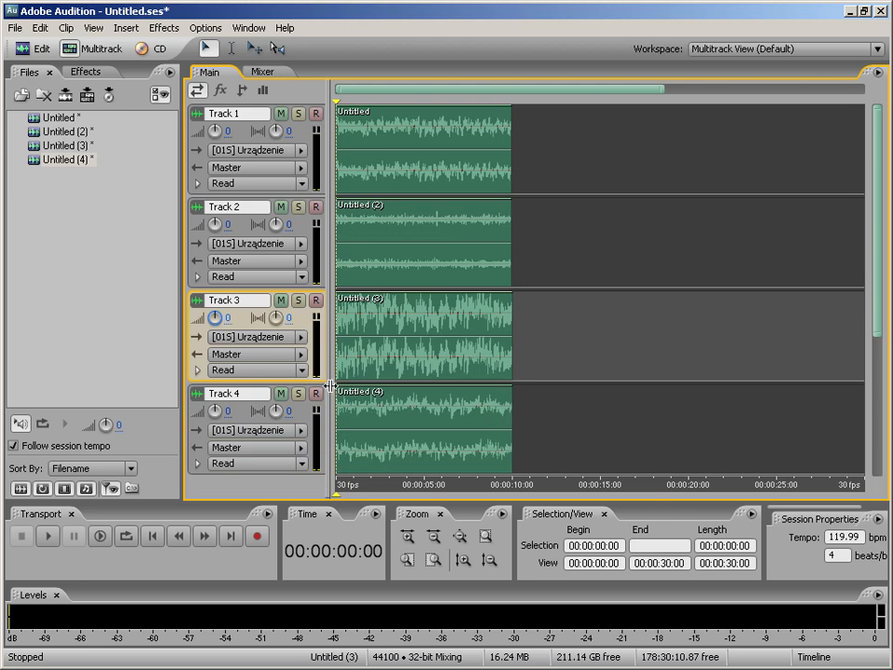
# Step: Play the four-track mix while raising the master volume to -5.6 dB in the mixer
pyautogui.click(49, 536)
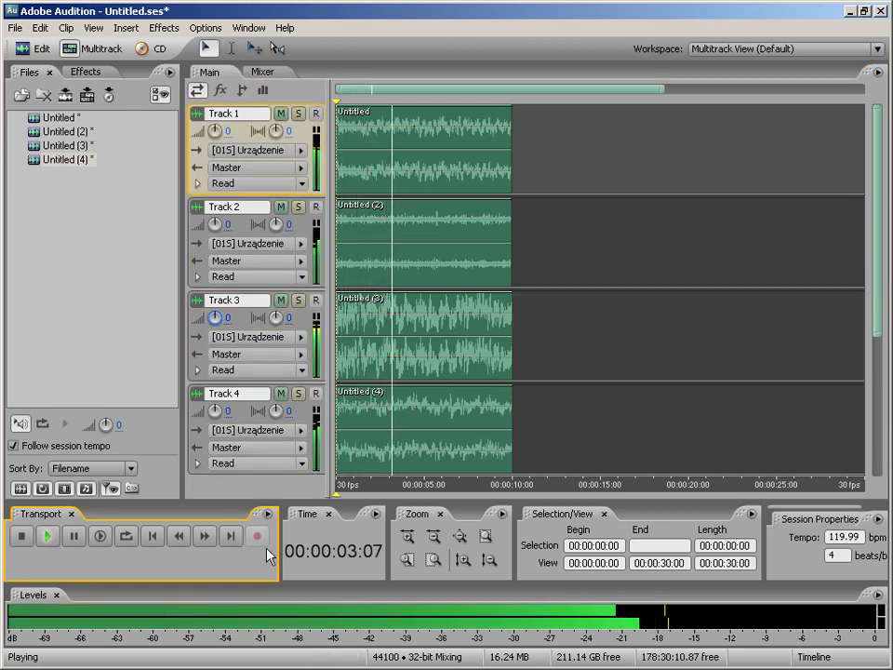
pyautogui.click(276, 73)
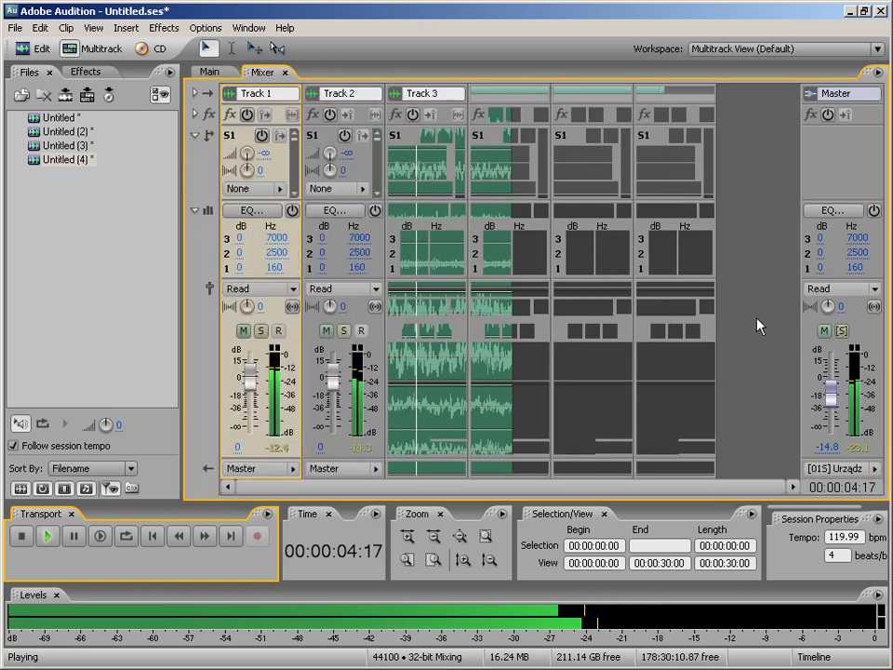
pyautogui.moveTo(831, 400); pyautogui.dragTo(830, 386)
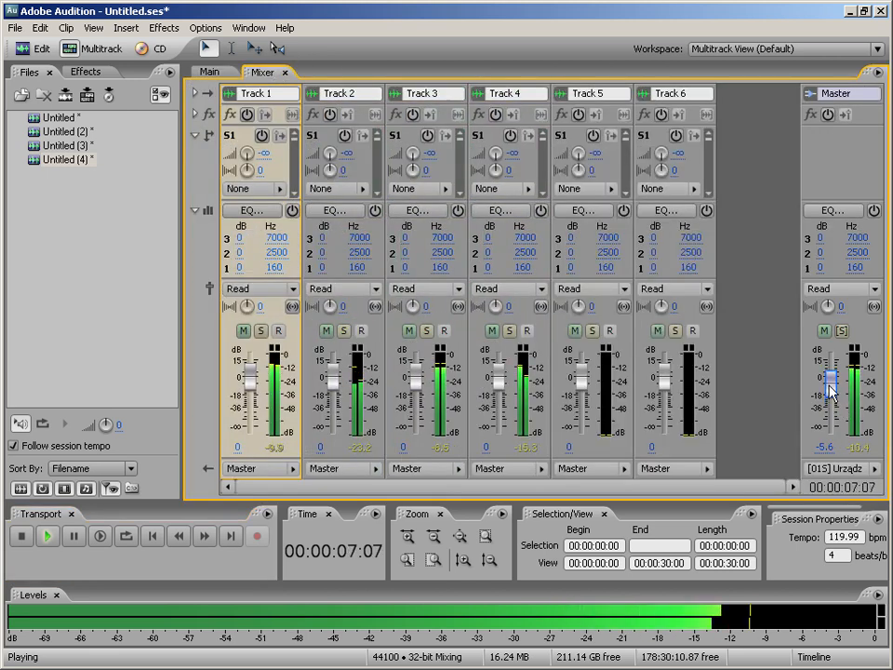
pyautogui.click(209, 73)
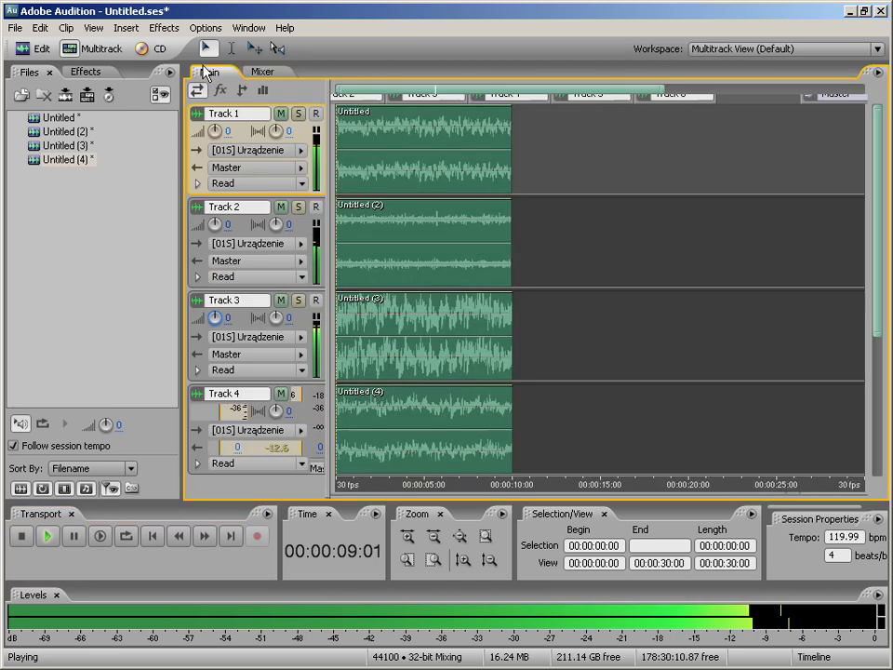
pyautogui.press('space')
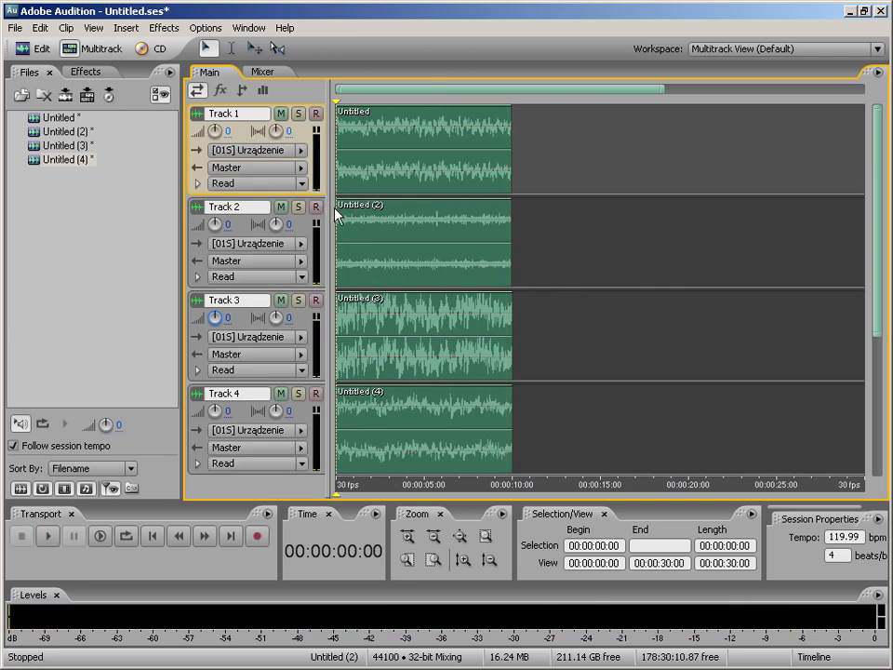
# Step: Audition the first two source files, set Track 2's volume to -4.5 dB and pan to 15, and preview the mix
pyautogui.click(311, 253)
pyautogui.click(248, 113)
pyautogui.click(65, 119)
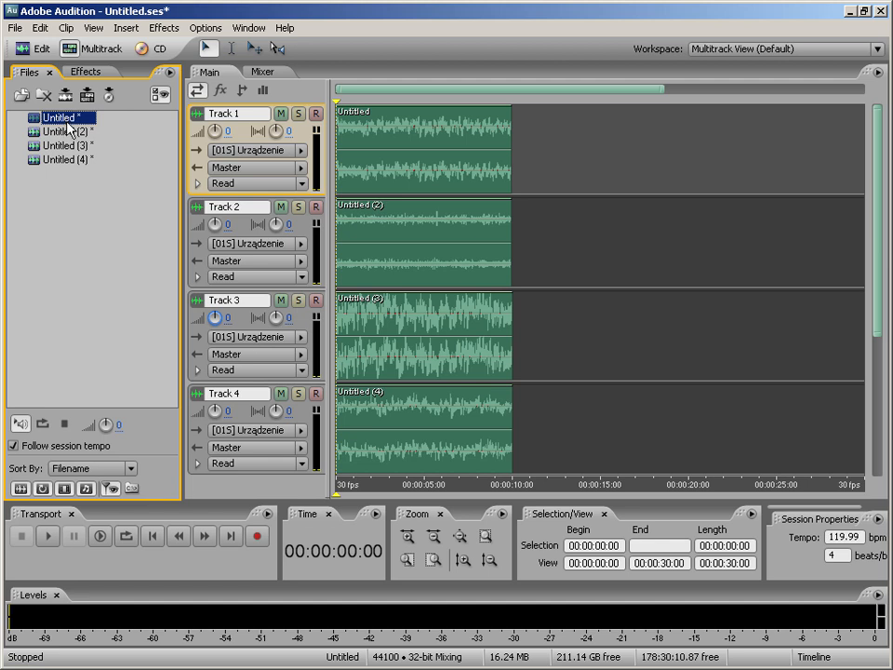
pyautogui.click(75, 132)
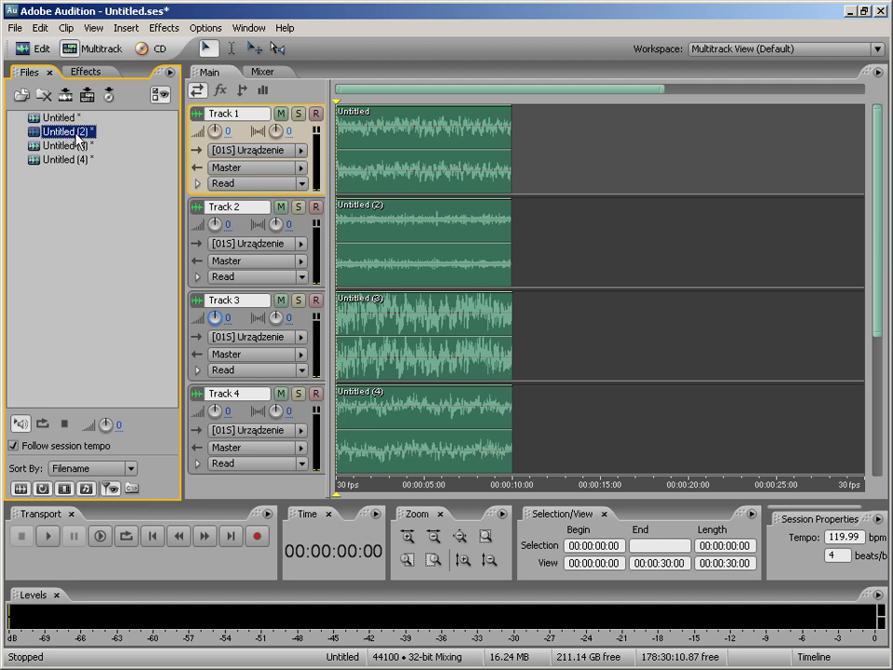
pyautogui.click(92, 207)
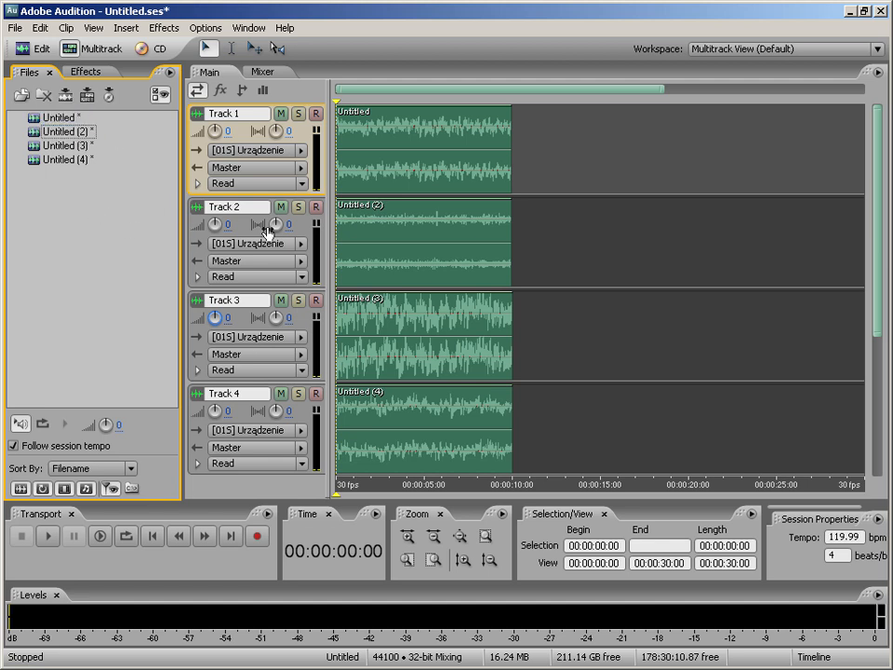
pyautogui.moveTo(227, 233); pyautogui.dragTo(214, 226)
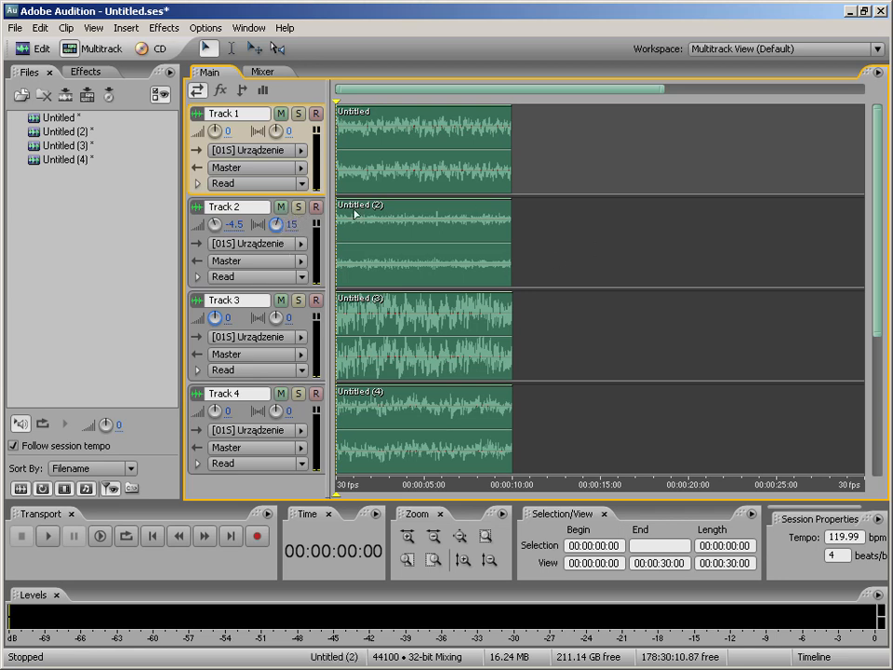
pyautogui.press('space')
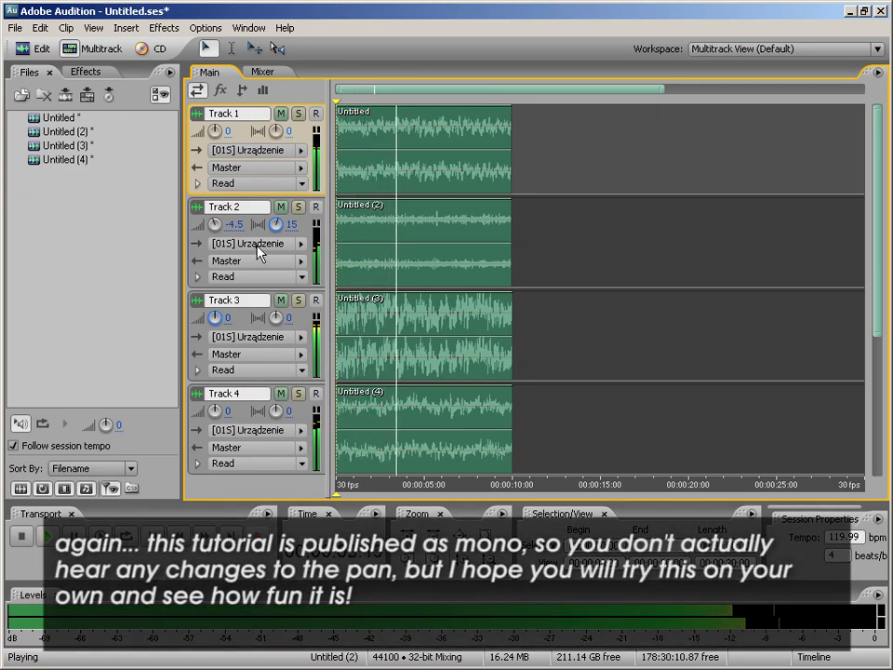
pyautogui.press('space')
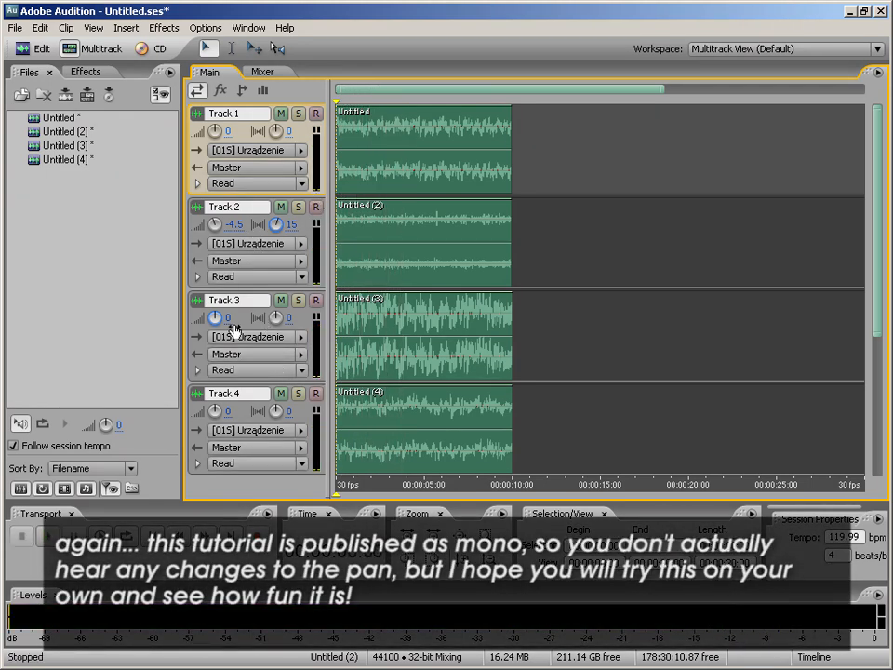
# Step: Audition the third and fourth source files and set Track 3's volume to -3.3 dB and pan to -13.2
pyautogui.click(89, 148)
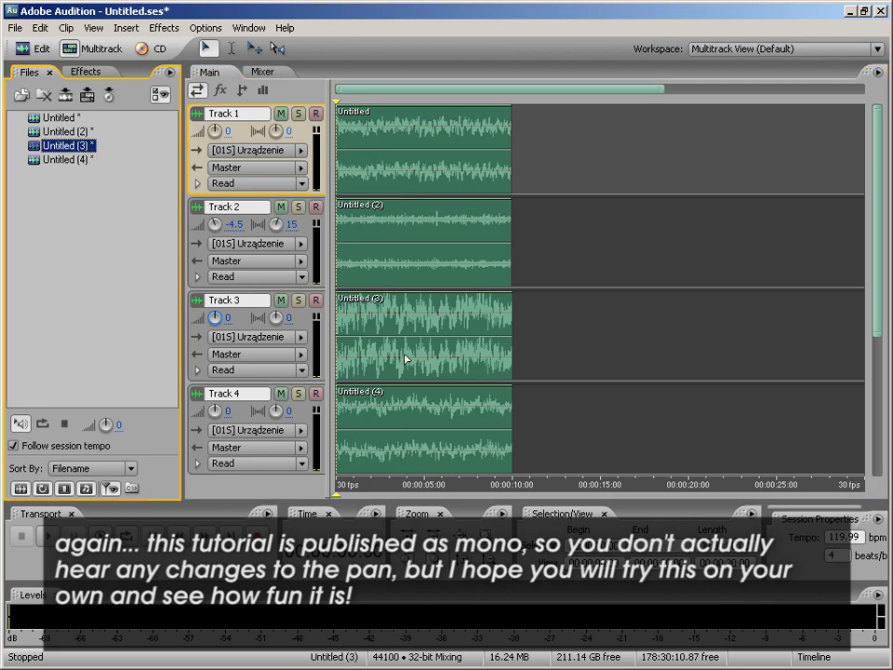
pyautogui.click(50, 160)
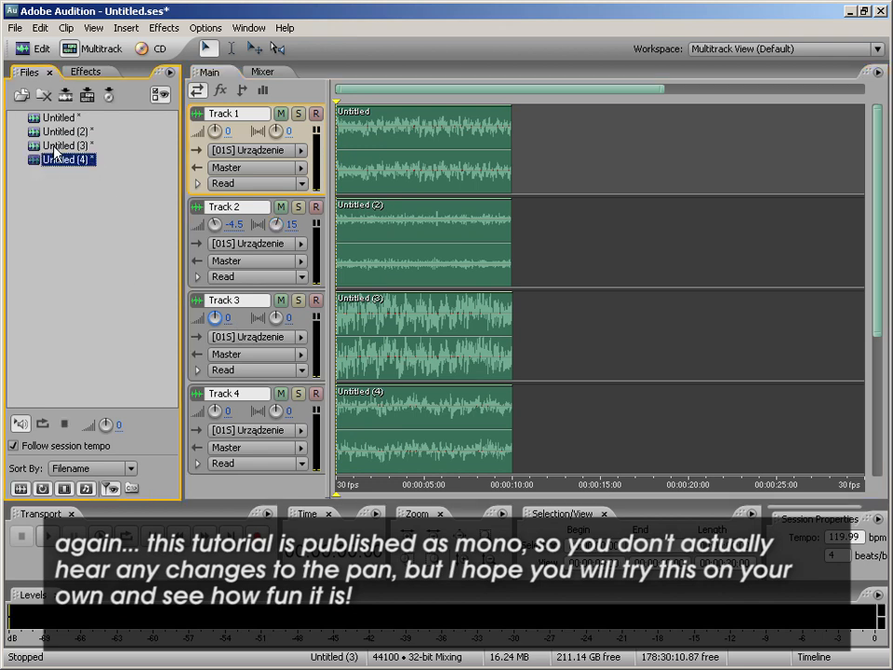
pyautogui.click(57, 146)
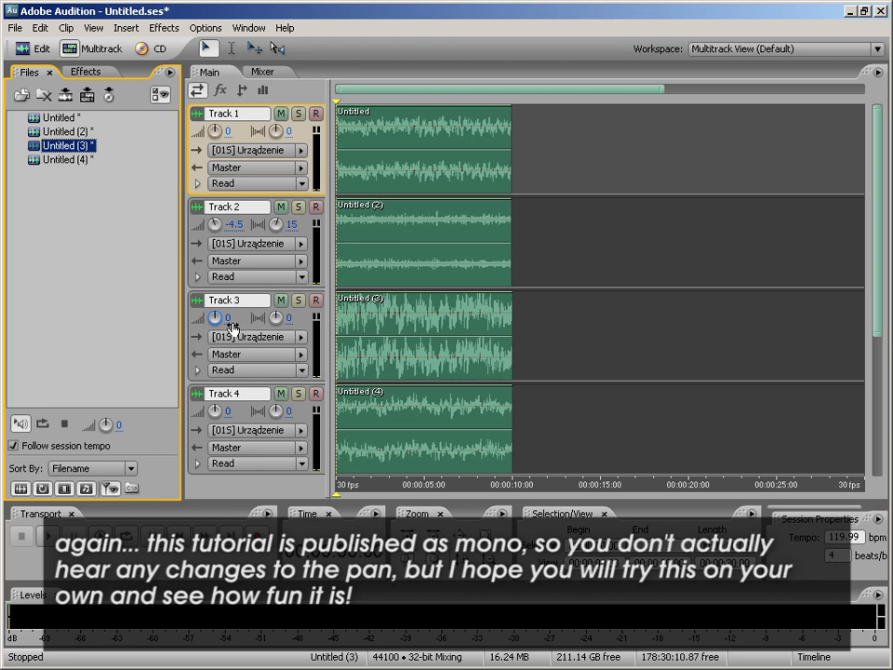
pyautogui.moveTo(215, 317); pyautogui.dragTo(218, 319)
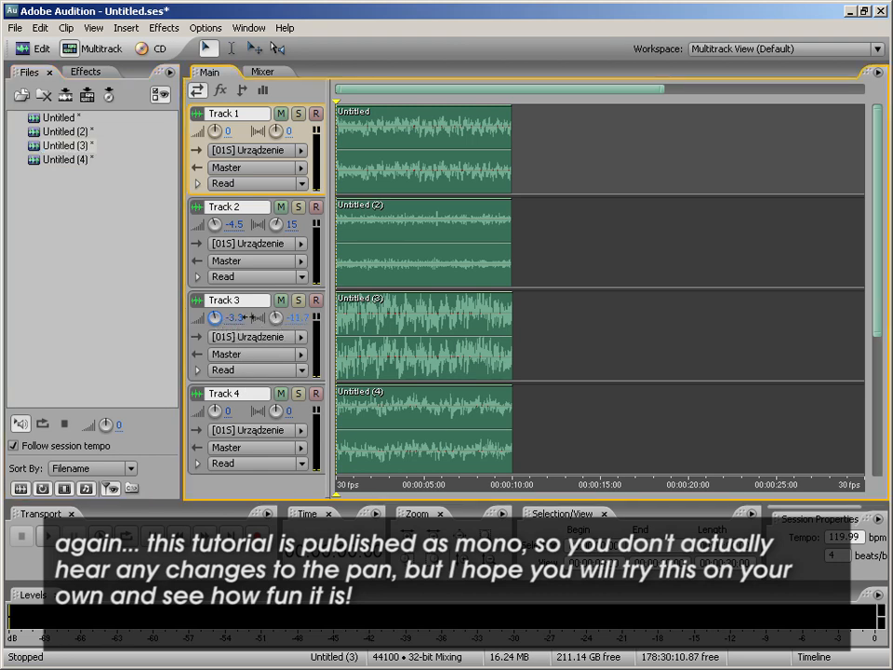
pyautogui.click(337, 418)
pyautogui.click(93, 327)
# Step: Set Track 4's volume to 5.7 dB and pan to 5.4 while the mix plays
pyautogui.press('space')
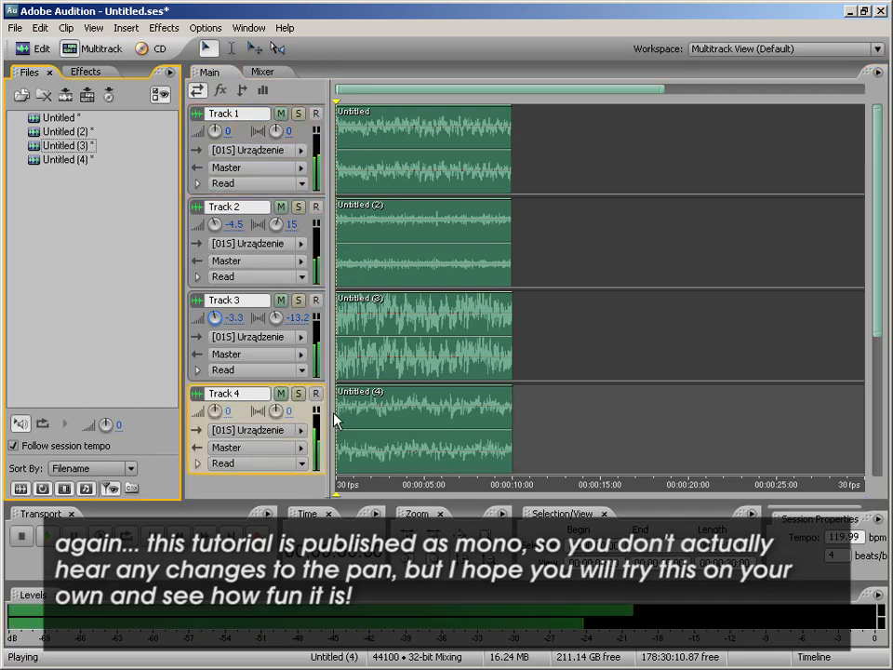
pyautogui.click(232, 411)
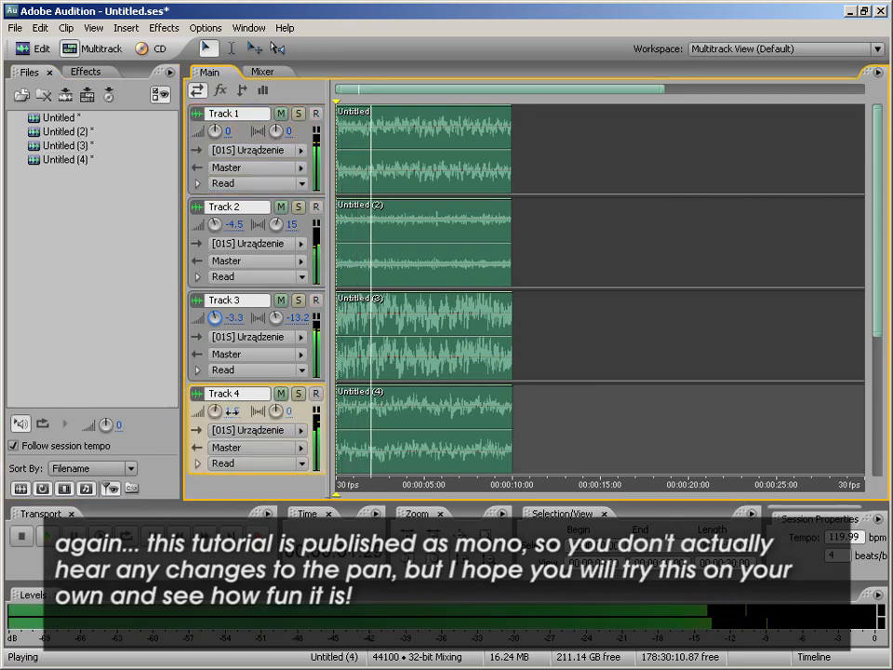
pyautogui.moveTo(232, 411); pyautogui.dragTo(303, 418)
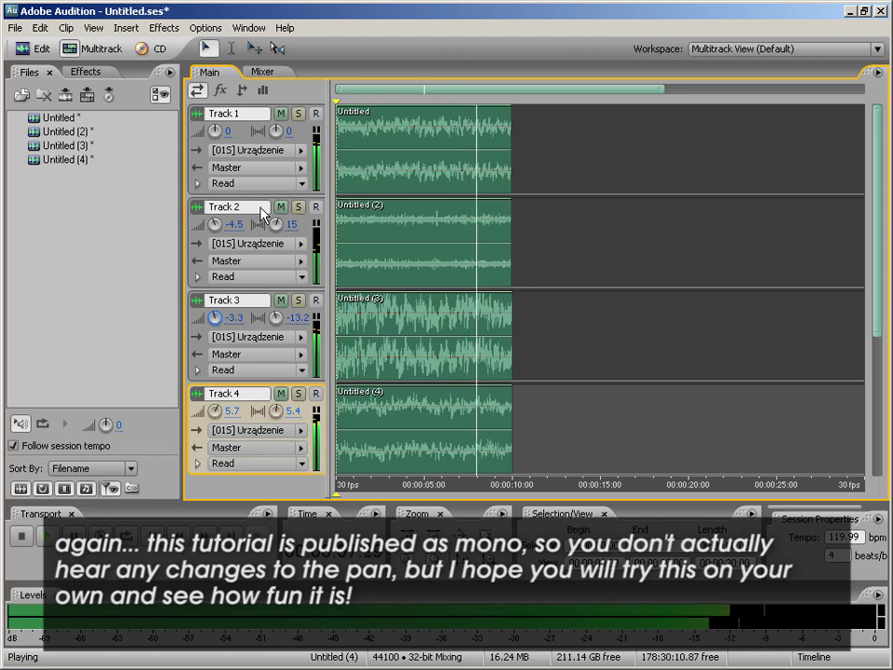
# Step: Set Track 1 to 2.7 dB with pan -4.8 and Track 2's volume to -8.4 dB, previewing the mix
pyautogui.moveTo(220, 135); pyautogui.dragTo(232, 132)
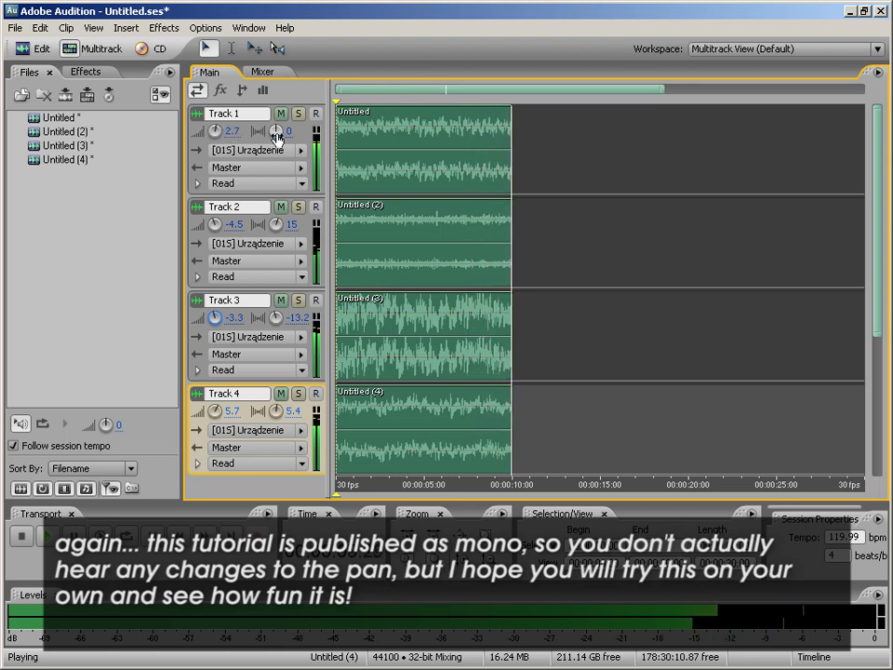
pyautogui.click(333, 241)
pyautogui.press('space')
pyautogui.press('space')
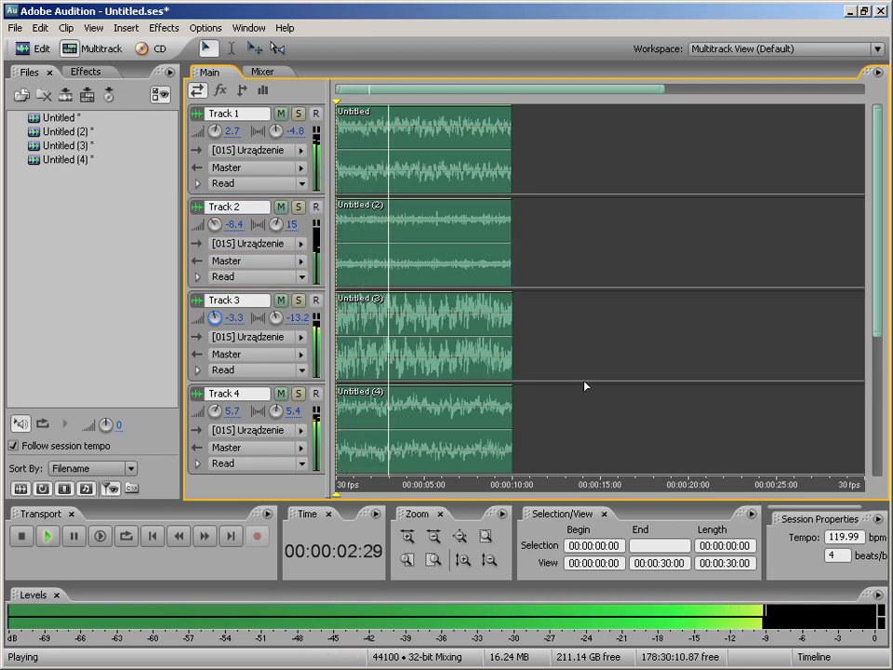
pyautogui.press('space')
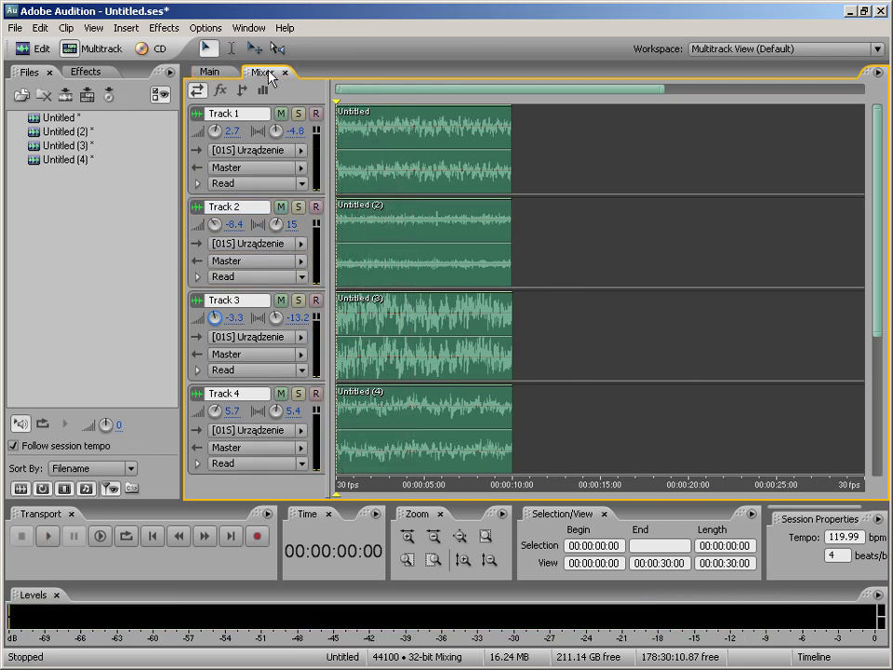
# Step: Lower the master volume to -18 dB in the mixer, listening to the mix, and return playback to the session start
pyautogui.click(265, 73)
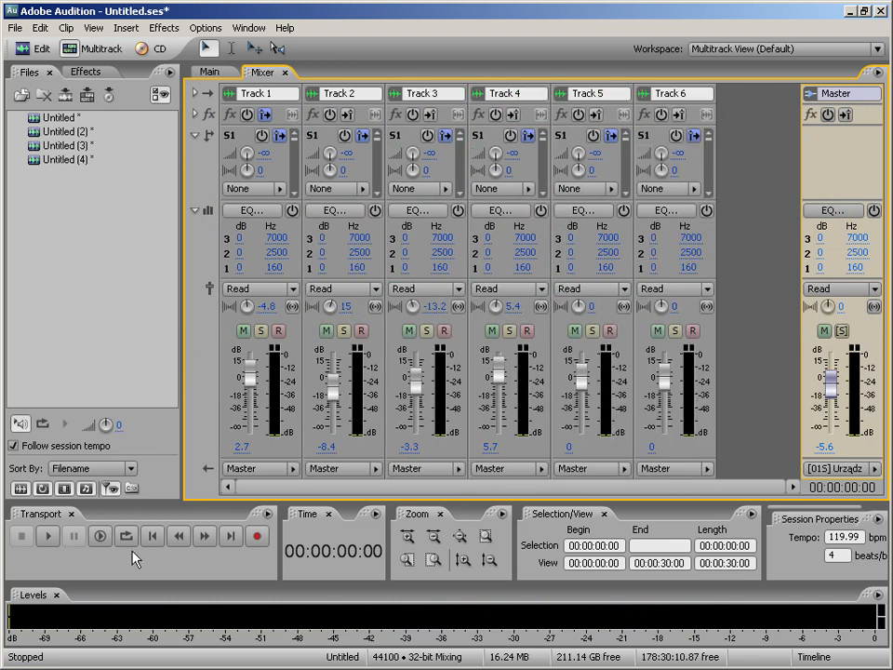
pyautogui.click(155, 538)
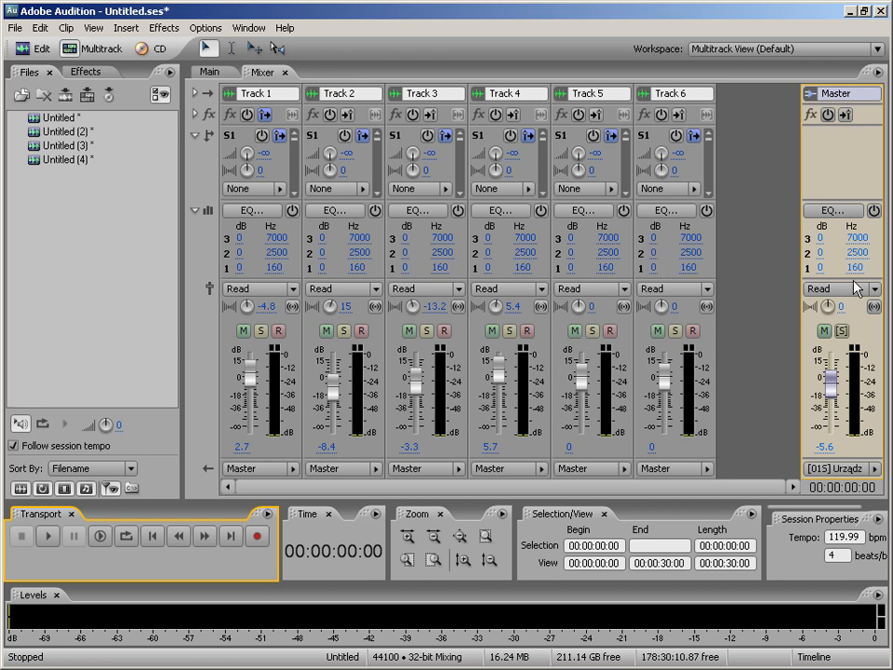
pyautogui.moveTo(847, 386); pyautogui.dragTo(834, 402)
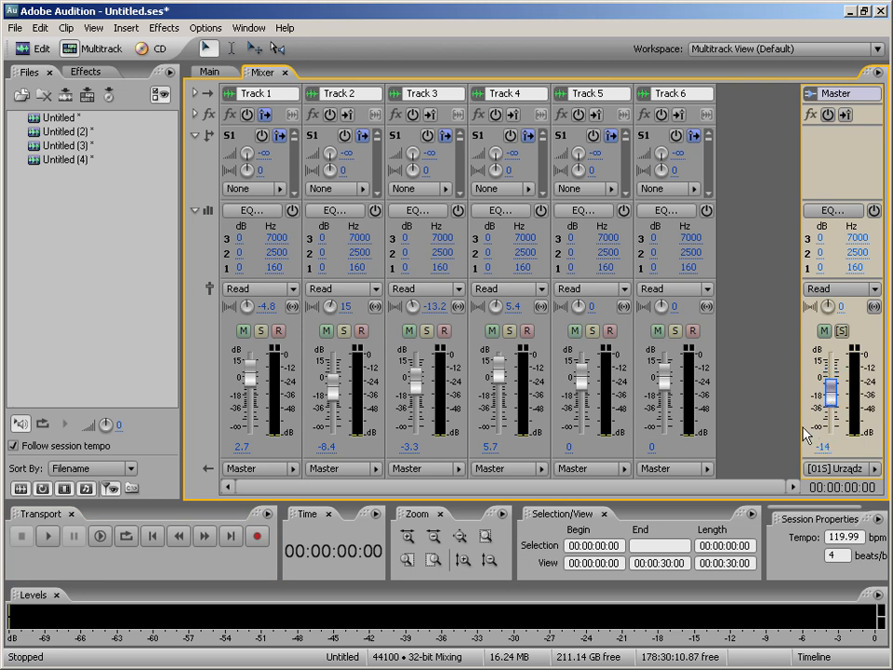
pyautogui.press('space')
pyautogui.moveTo(830, 398); pyautogui.dragTo(832, 403)
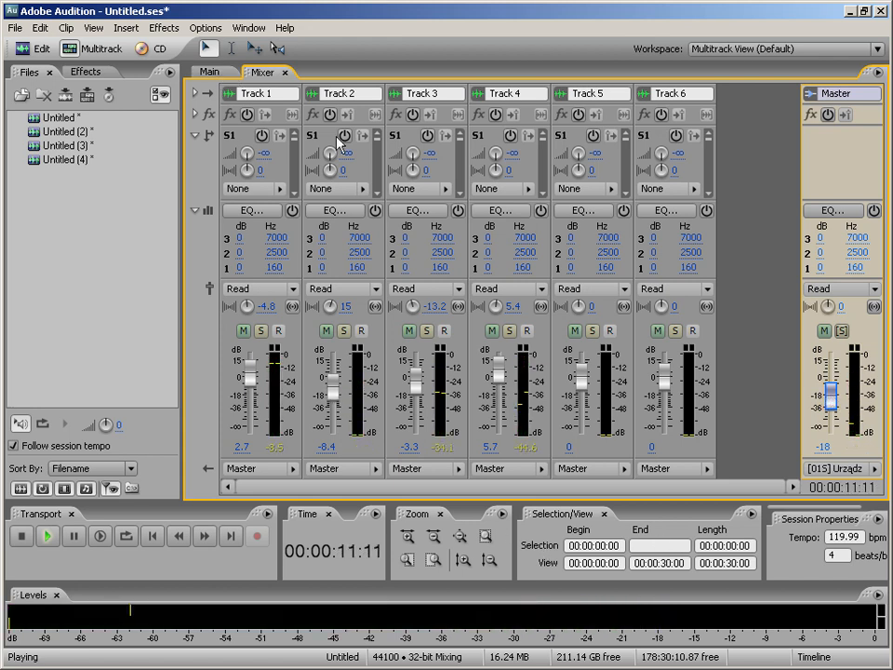
pyautogui.click(149, 537)
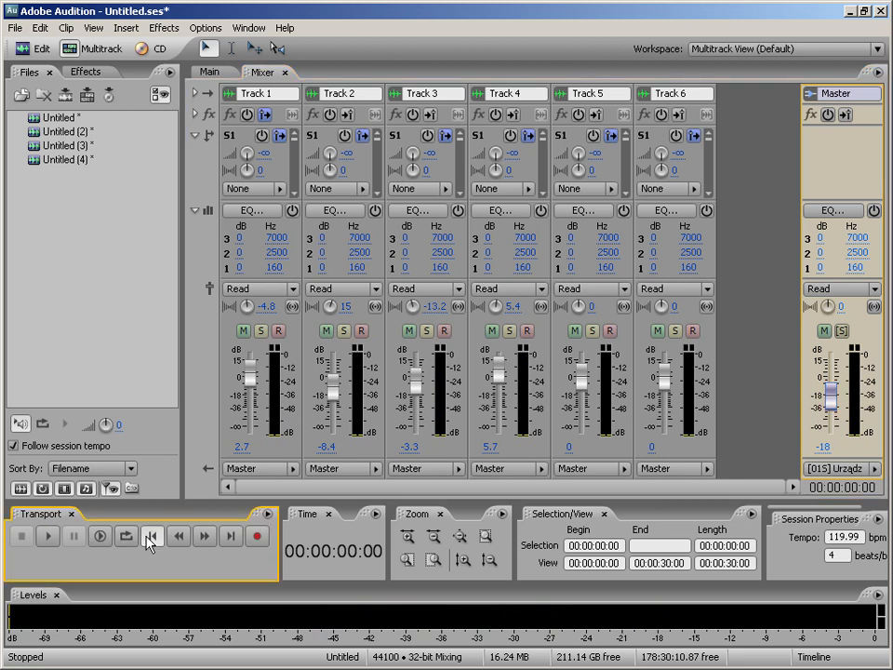
# Step: Play the mix from the session start, raise the master volume to -7.1 dB, and stop playback
pyautogui.click(56, 538)
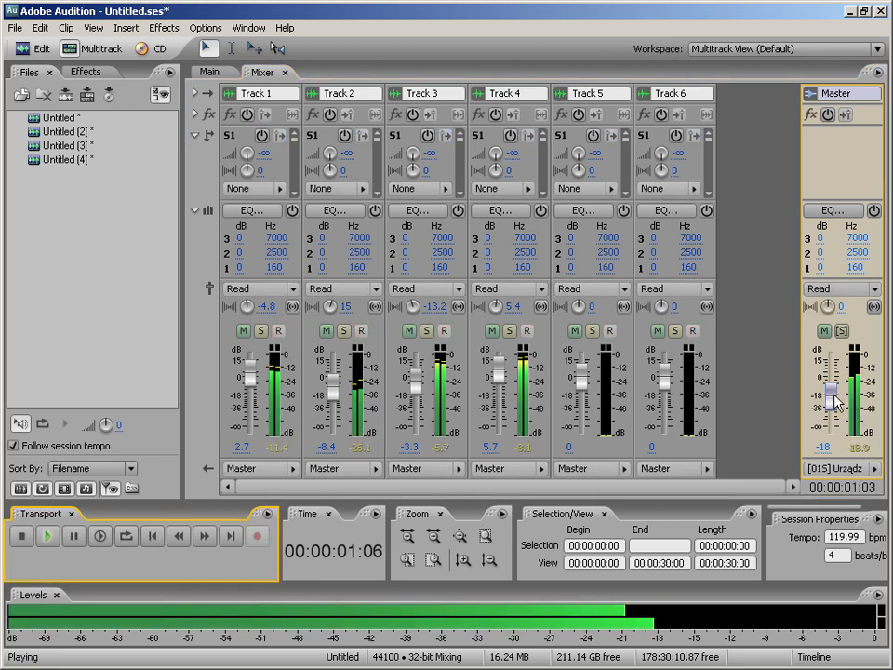
pyautogui.moveTo(832, 396)
pyautogui.mouseDown()
pyautogui.moveTo(826, 372)
pyautogui.moveTo(826, 391)
pyautogui.moveTo(834, 392)
pyautogui.mouseUp()
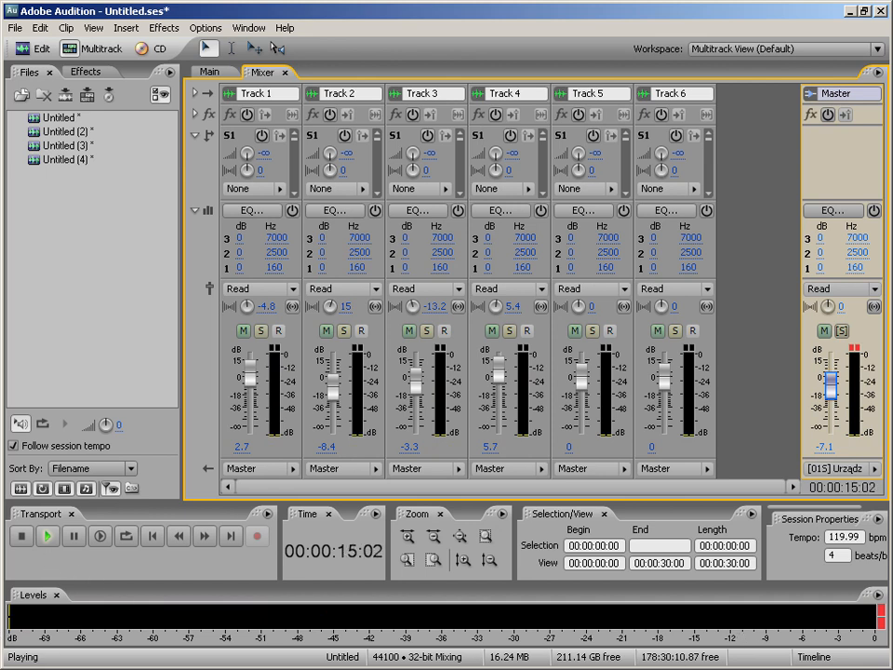
pyautogui.click(37, 540)
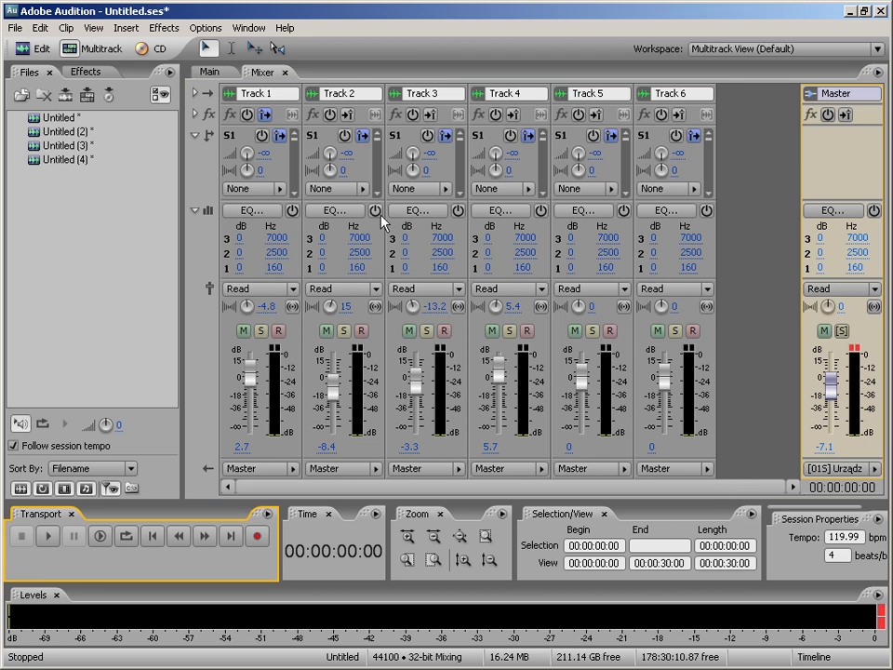
# Step: Show the multitrack timeline fitted to the four noise clips and place the playback cursor at the session start
pyautogui.click(209, 71)
pyautogui.click(606, 177)
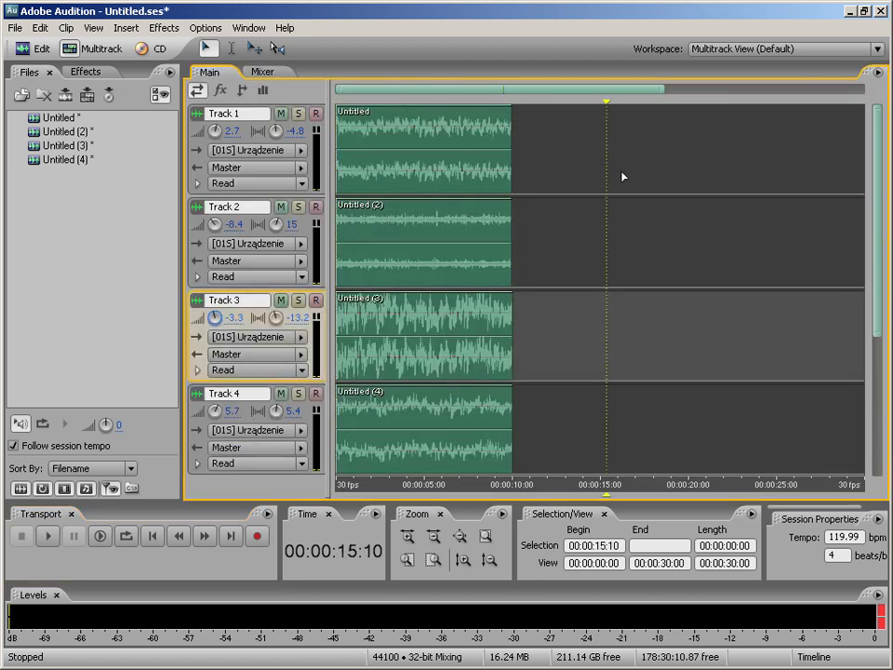
pyautogui.moveTo(660, 88); pyautogui.dragTo(447, 93)
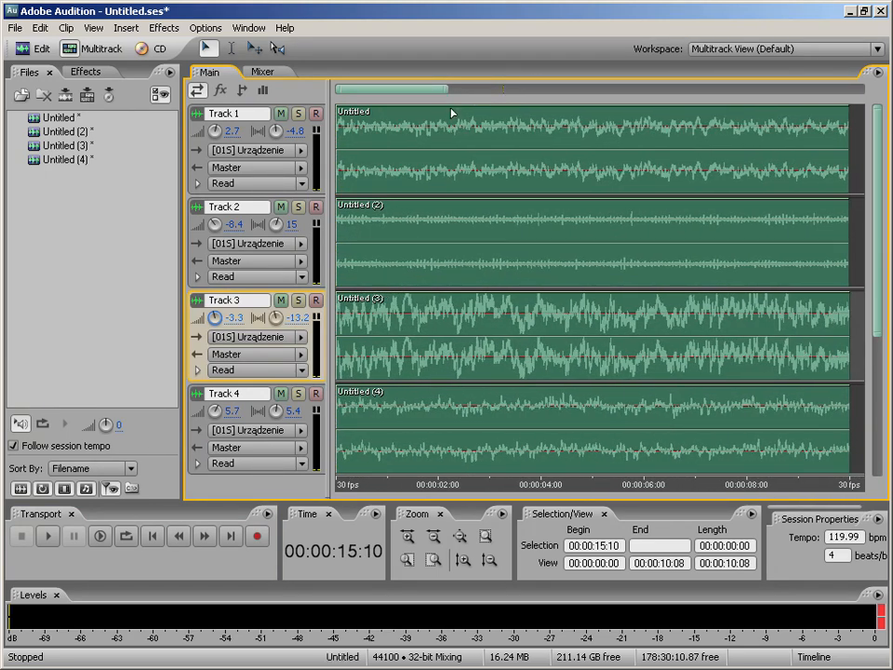
pyautogui.click(333, 254)
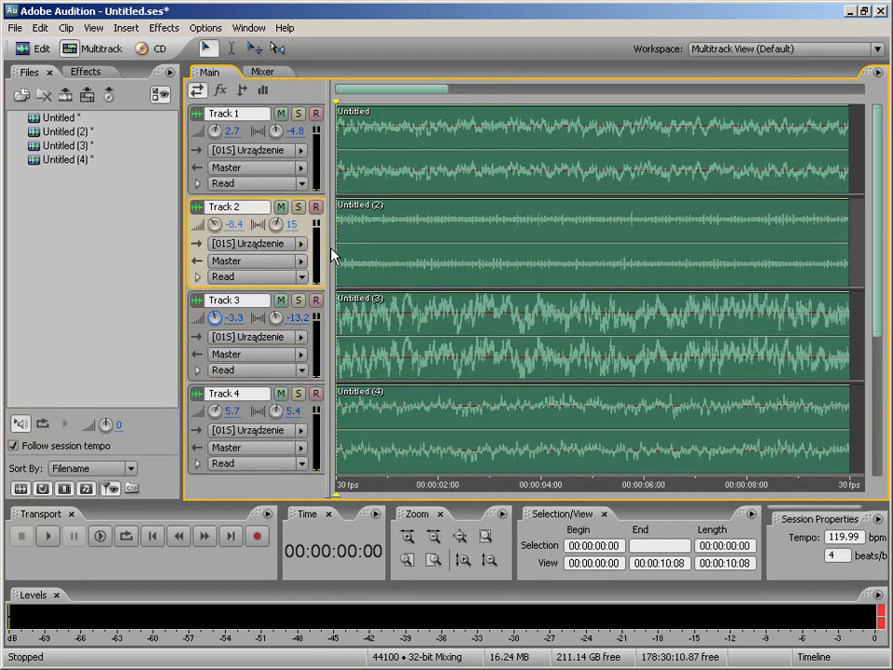
# Step: Switch to Firefox and look over the maltaannon.com home page, including its navigation, tutorial list and sidebar
pyautogui.hotkey('alt', 'Tab')
pyautogui.scroll(5, 415, 353)
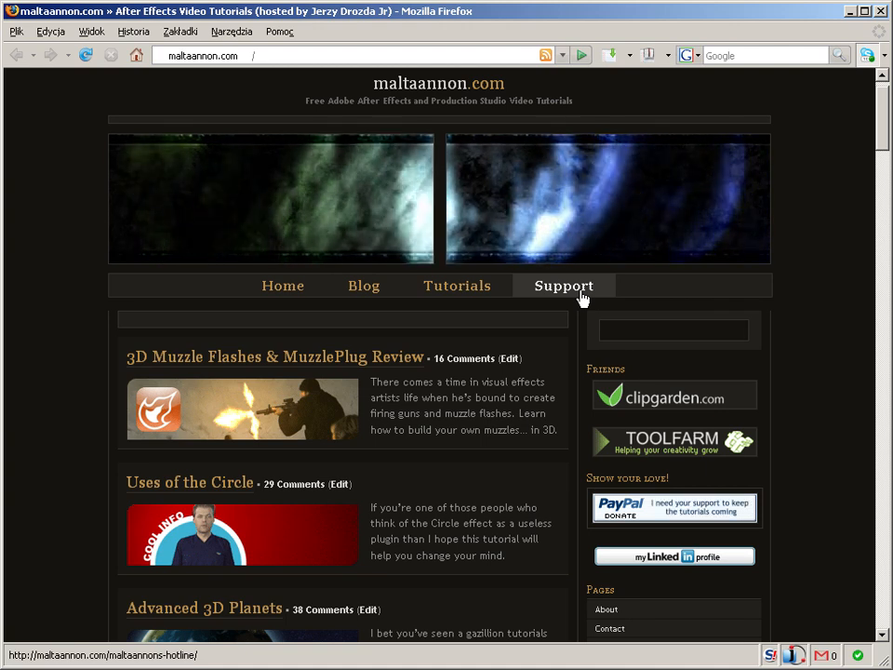
pyautogui.scroll(-2, 537, 342)
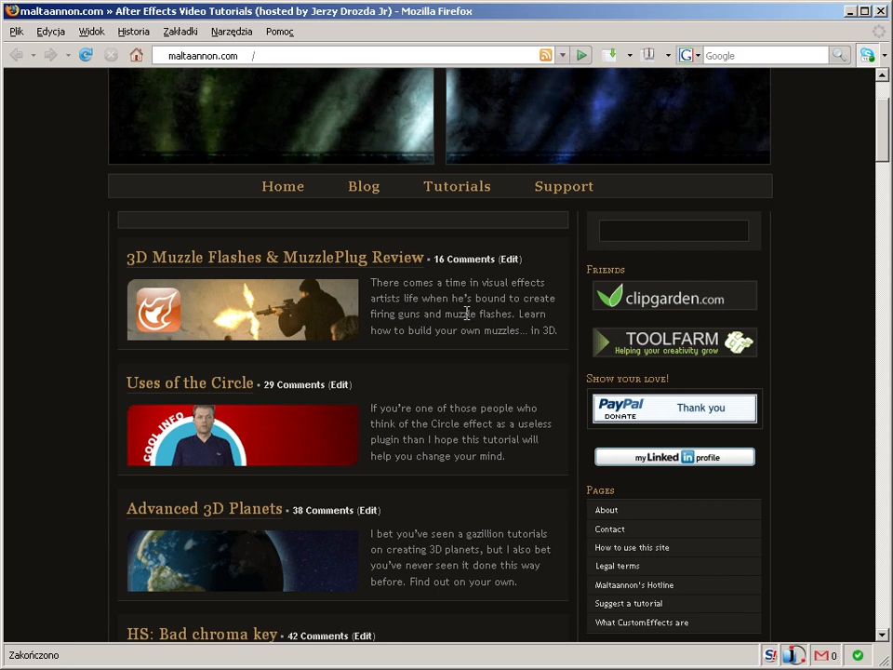
pyautogui.scroll(1, 467, 314)
pyautogui.scroll(2, 527, 398)
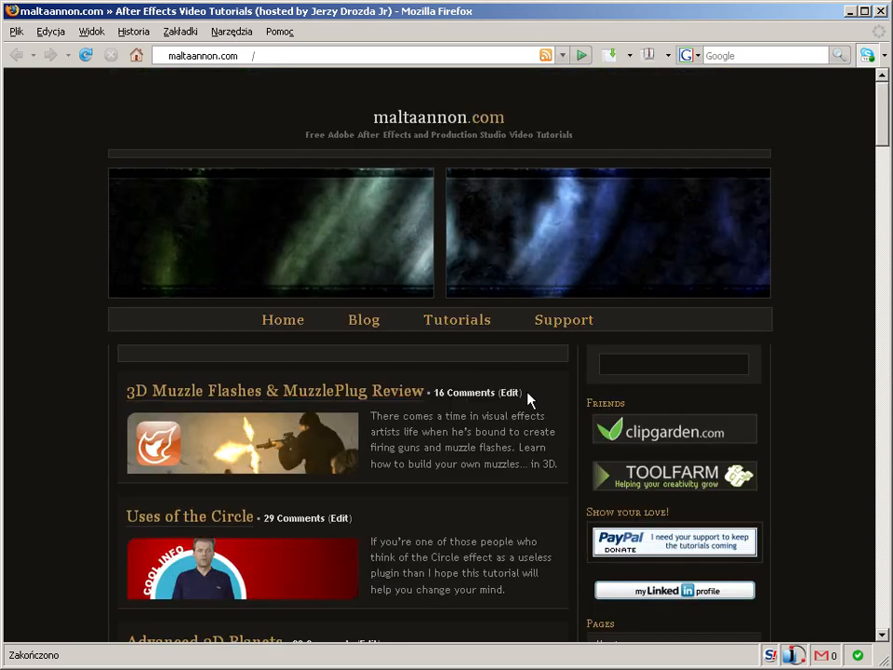